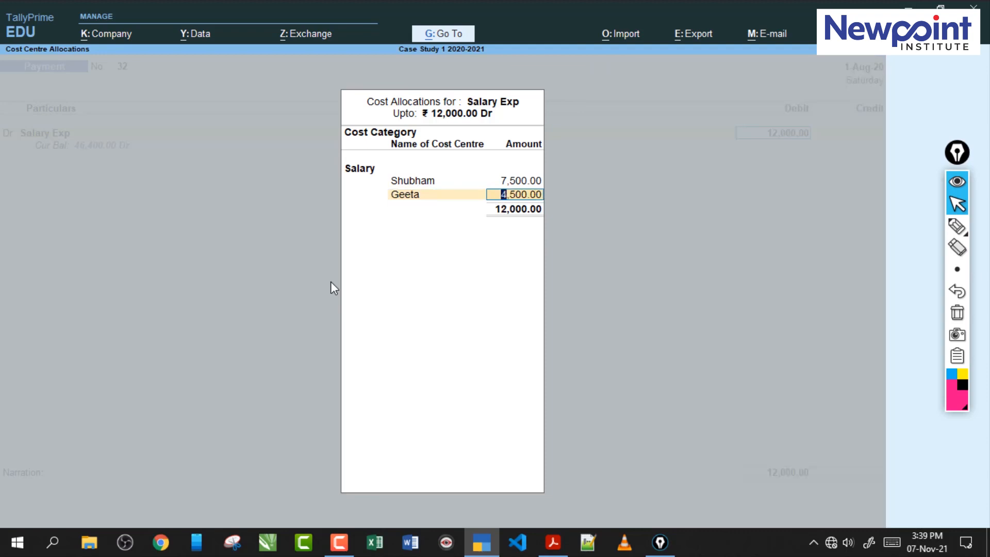
key("Return")
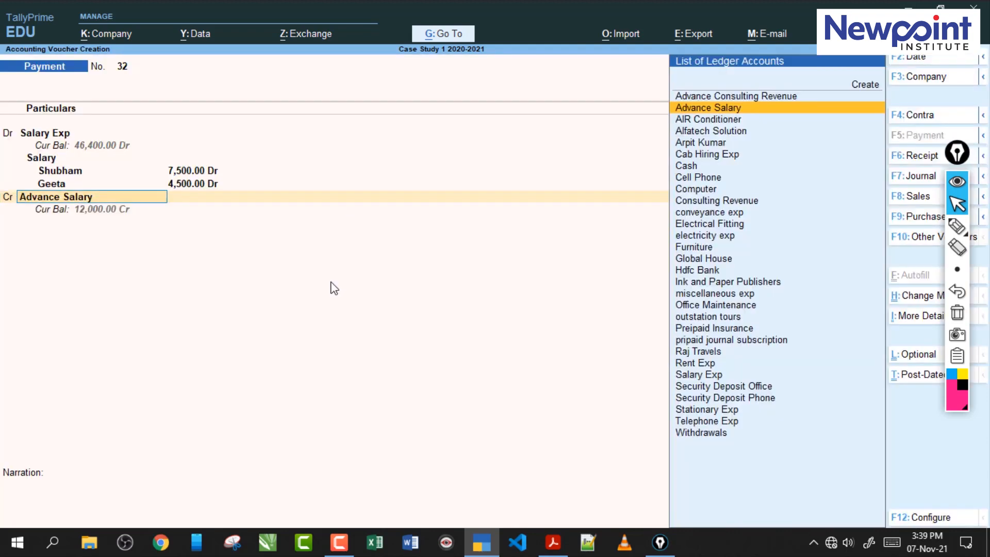
- Finish the salary payment voucher by allocating 4,500 to the second employee's cost centre, crediting Hdfc Bank with 12,000 and saving
type("Hdf")
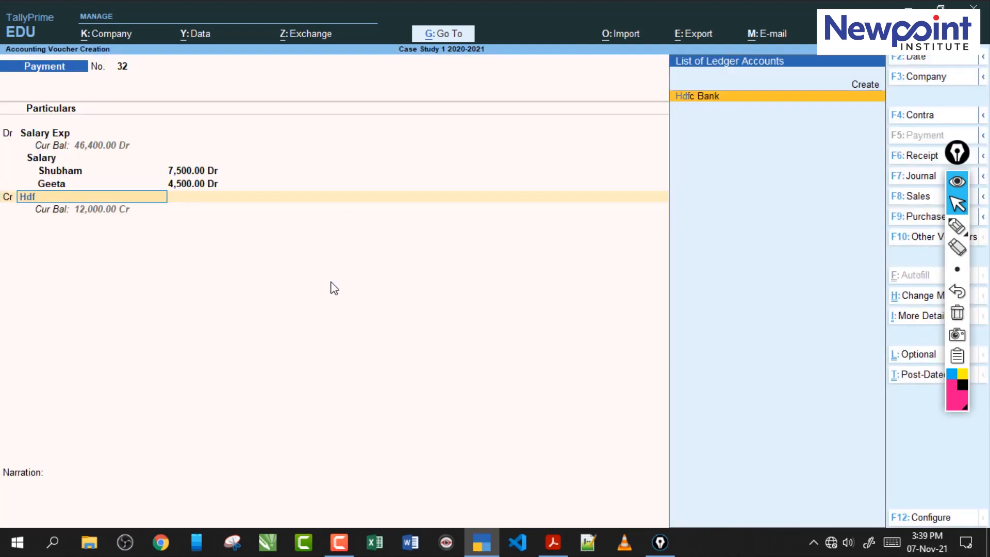
key("Return")
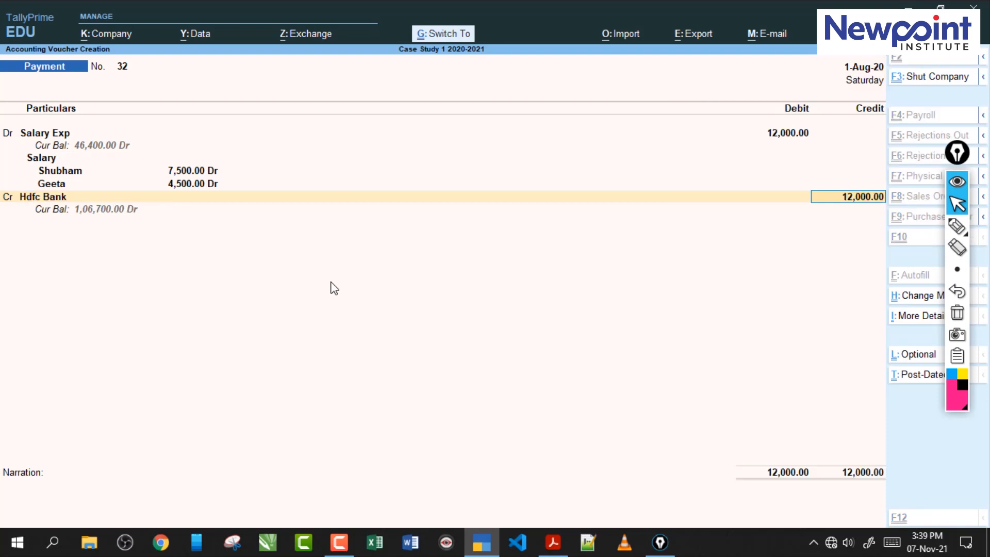
key("ctrl+a")
- Switch to the case study PDF in Adobe Acrobat and read transactions 50 and 51 on salaries and office rent
left_click(553, 542)
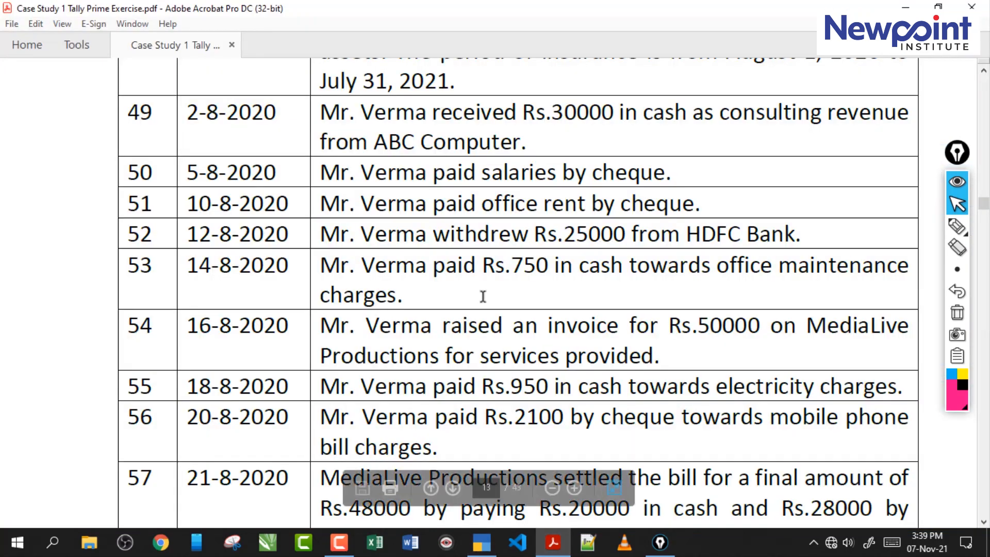
left_click_drag(398, 175, 655, 182)
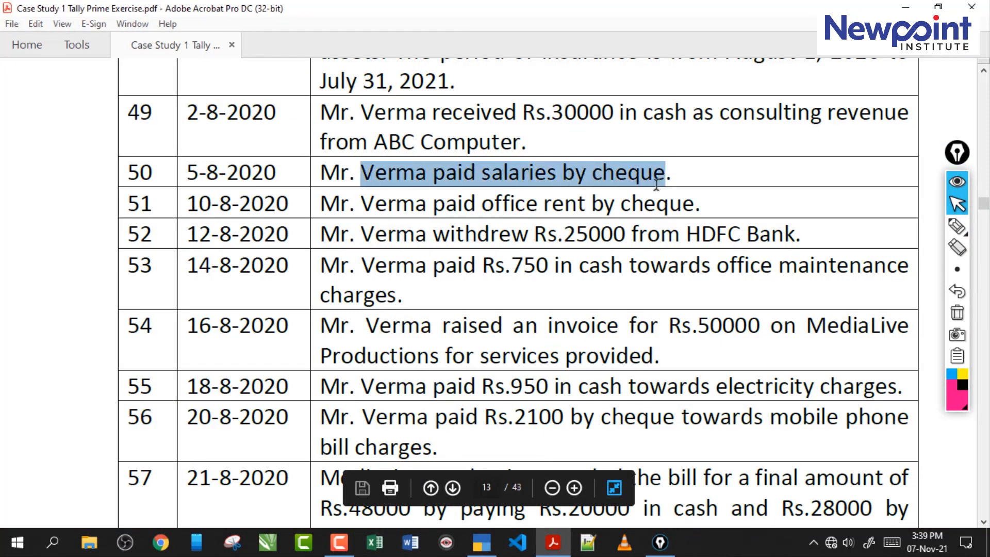
left_click(483, 178)
left_click_drag(369, 176, 340, 176)
left_click(585, 180)
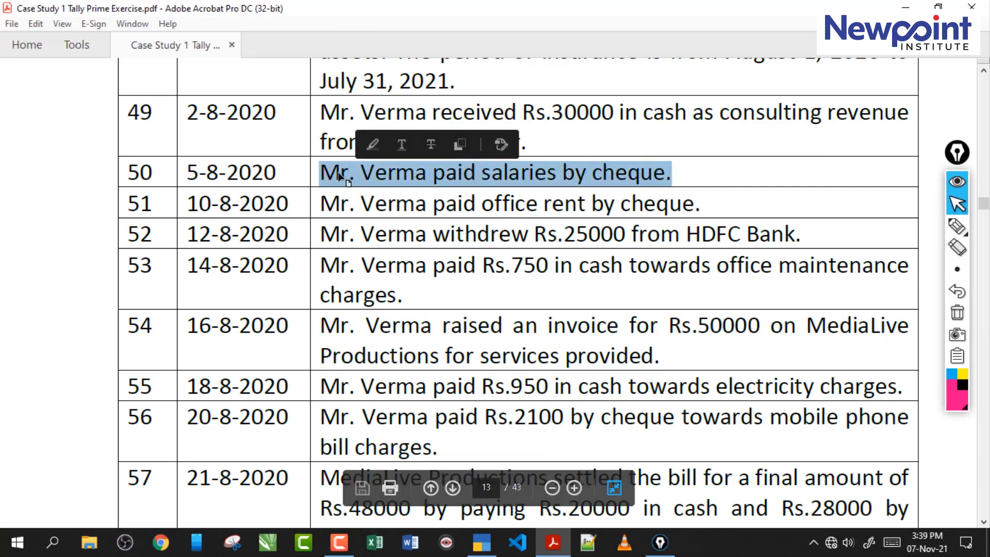
left_click(414, 176)
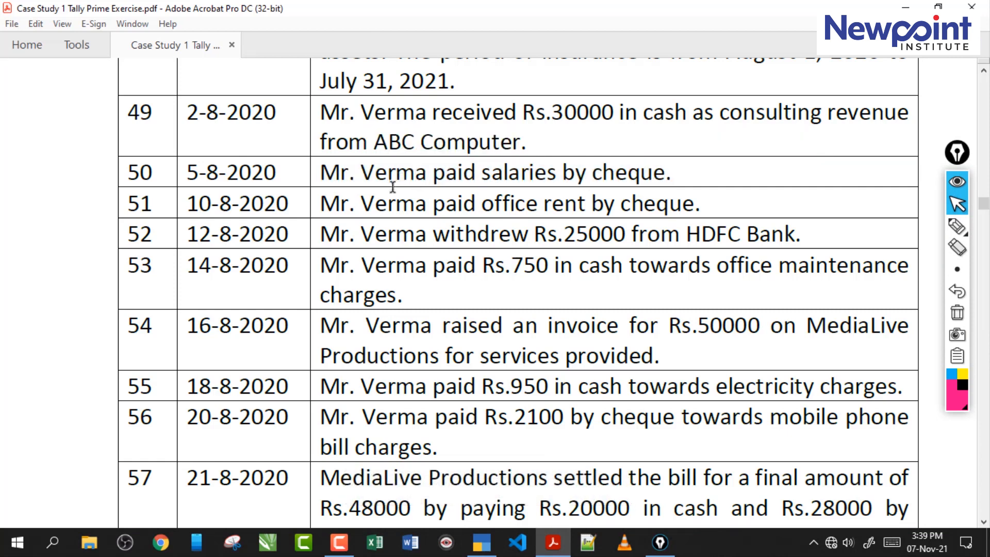
left_click_drag(332, 203, 541, 202)
left_click(573, 204)
left_click_drag(701, 204, 482, 204)
left_click(482, 204)
- Switch to TallyPrime and record a payment voucher debiting Rent Exp with 2,500, then save it
left_click(487, 545)
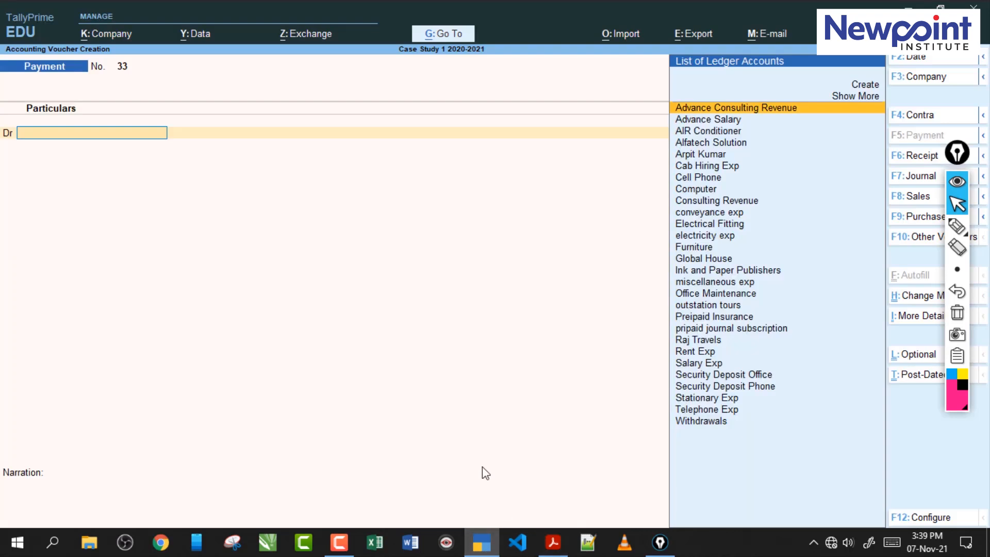
type("re")
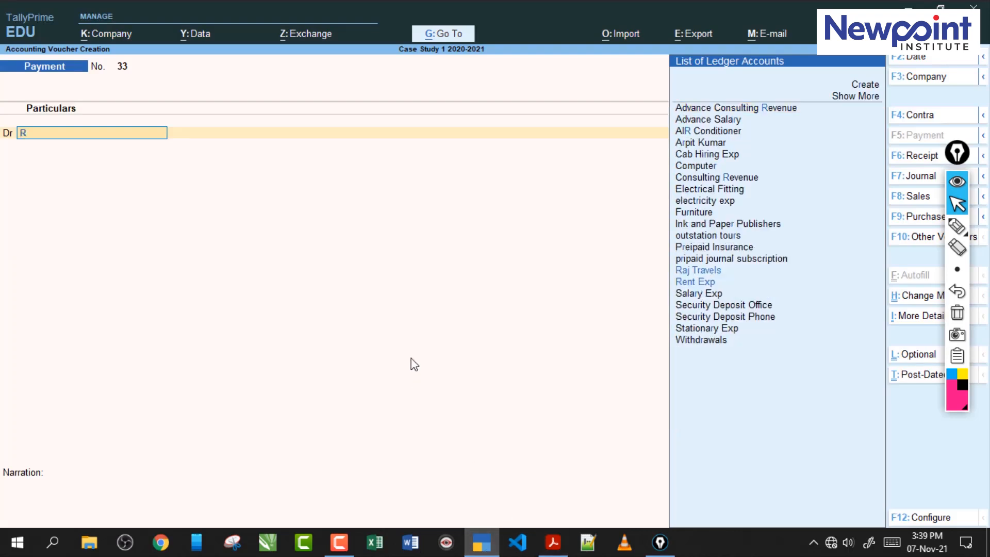
key("Return")
type("250")
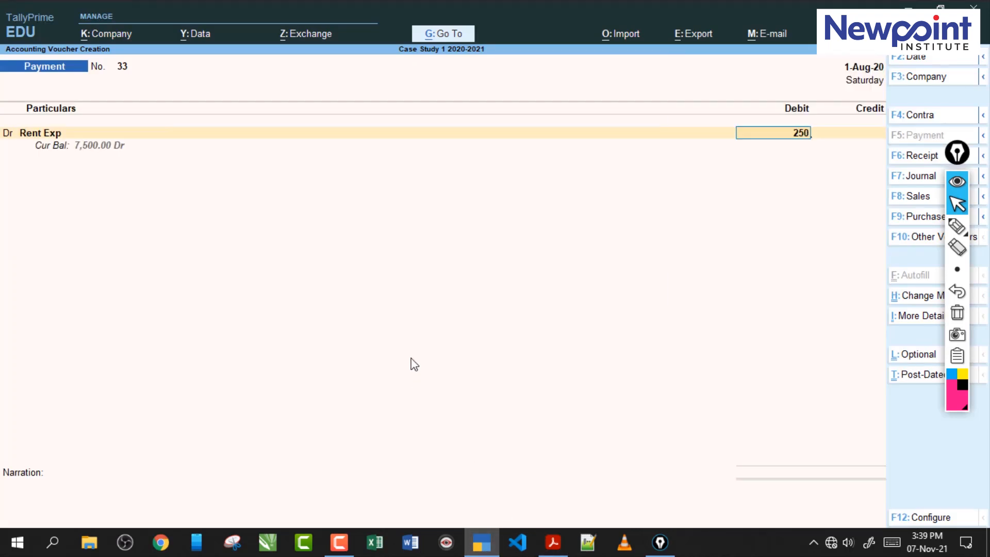
type("0")
key("Return")
key("ctrl+a")
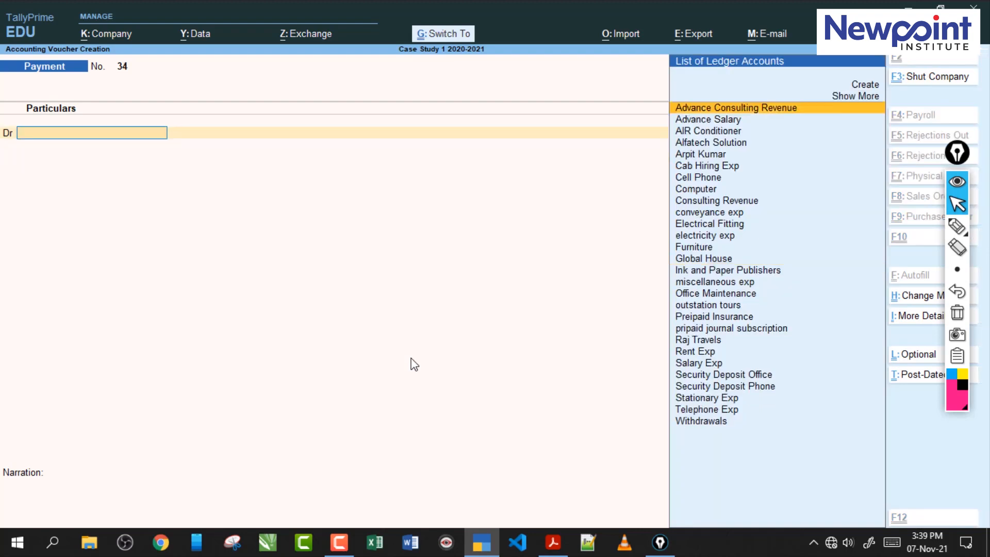
- Switch back to the case study PDF and read transaction 52 on the HDFC Bank withdrawal
key("alt+Tab")
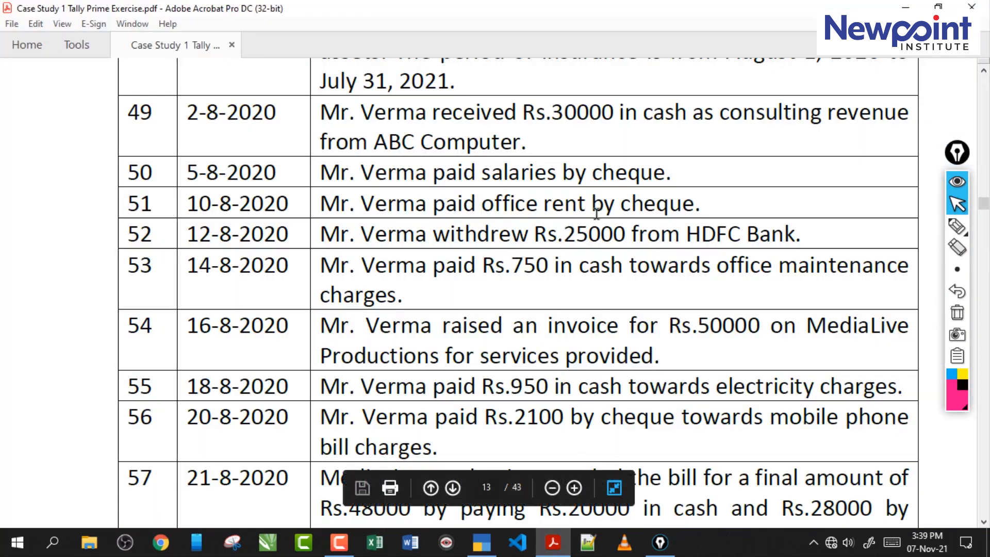
left_click_drag(620, 210, 382, 147)
left_click(413, 238)
left_click_drag(377, 239, 616, 236)
left_click(678, 235)
left_click_drag(352, 235, 625, 236)
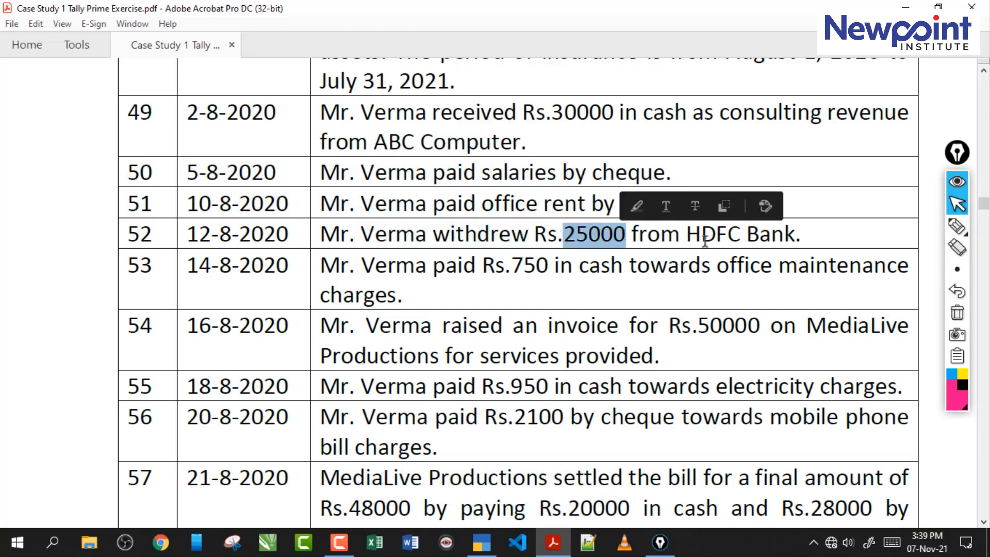
left_click_drag(686, 237, 797, 237)
left_click(729, 242)
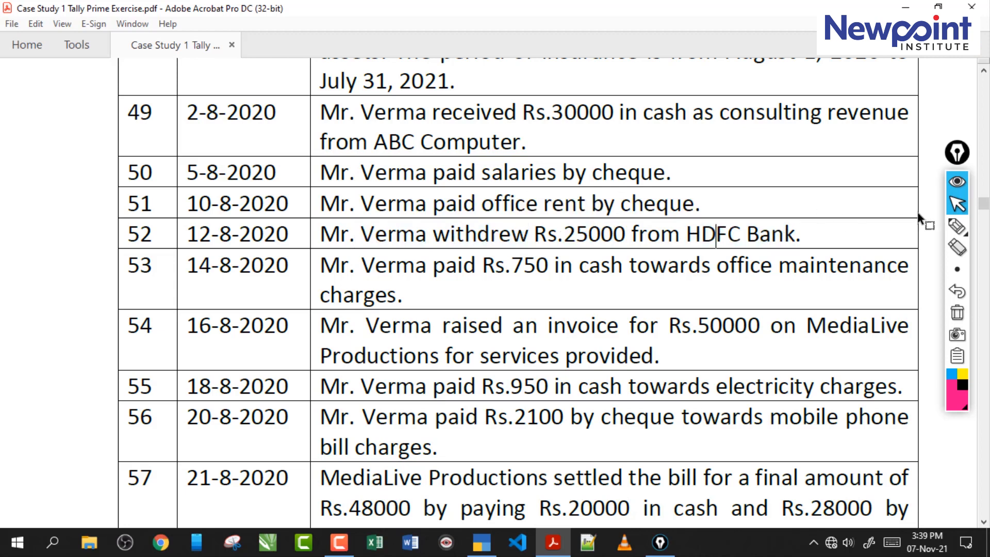
- Annotate transaction 52 with pen notes treating it as a personal withdrawal through a payment voucher, then clear the ink
left_click(958, 228)
left_click_drag(745, 250, 408, 243)
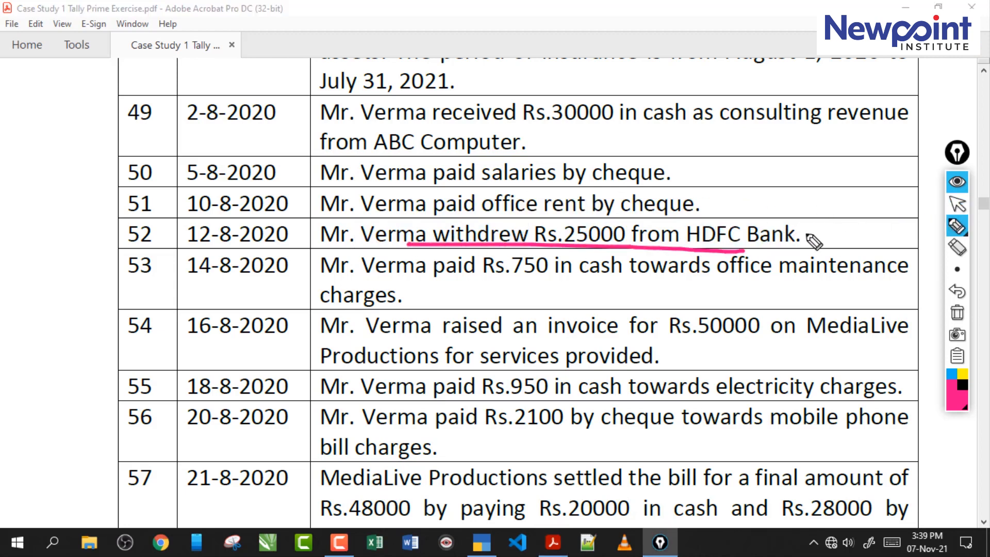
mouse_move(807, 239)
left_mouse_down()
mouse_move(849, 227)
mouse_move(849, 240)
mouse_move(883, 231)
mouse_move(900, 247)
mouse_move(804, 252)
left_mouse_up()
mouse_move(557, 308)
left_mouse_down()
mouse_move(642, 312)
mouse_move(662, 302)
mouse_move(647, 291)
left_mouse_up()
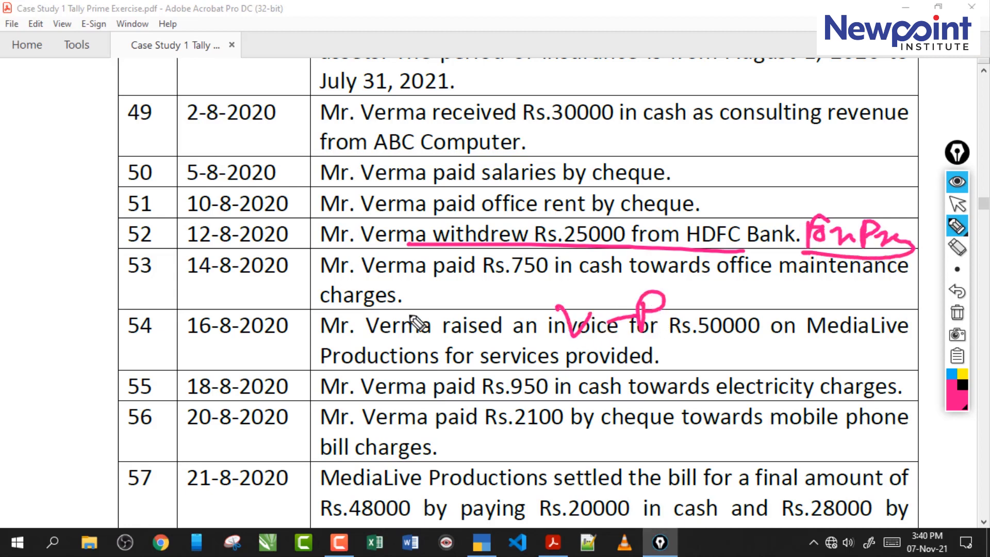
mouse_move(444, 252)
left_mouse_down()
mouse_move(518, 253)
mouse_move(480, 256)
left_mouse_up()
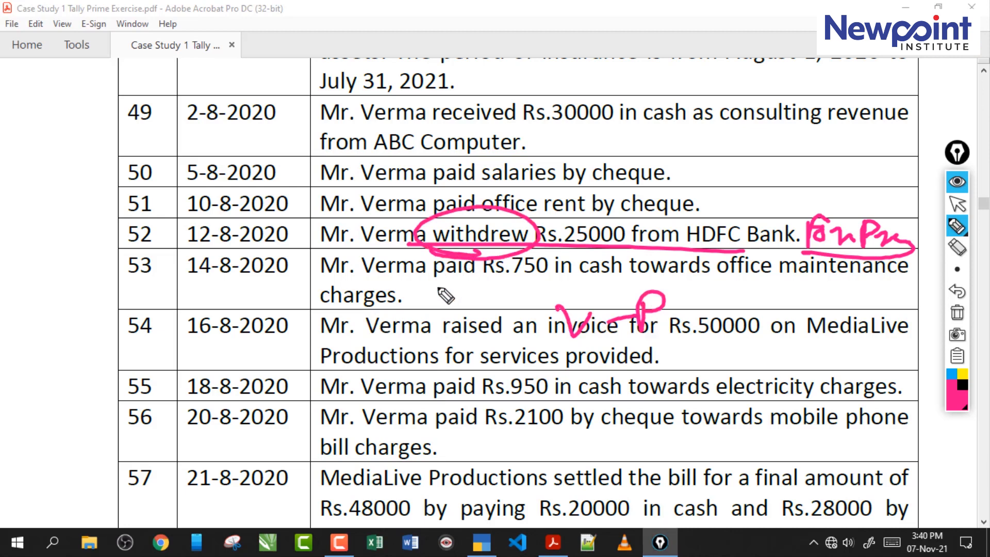
left_click_drag(549, 116, 737, 103)
left_click_drag(744, 68, 783, 79)
mouse_move(580, 147)
left_mouse_down()
mouse_move(660, 151)
mouse_move(703, 138)
mouse_move(719, 147)
mouse_move(777, 132)
mouse_move(831, 161)
left_mouse_up()
mouse_move(801, 253)
left_mouse_down()
mouse_move(841, 271)
mouse_move(812, 224)
mouse_move(910, 227)
mouse_move(921, 243)
left_mouse_up()
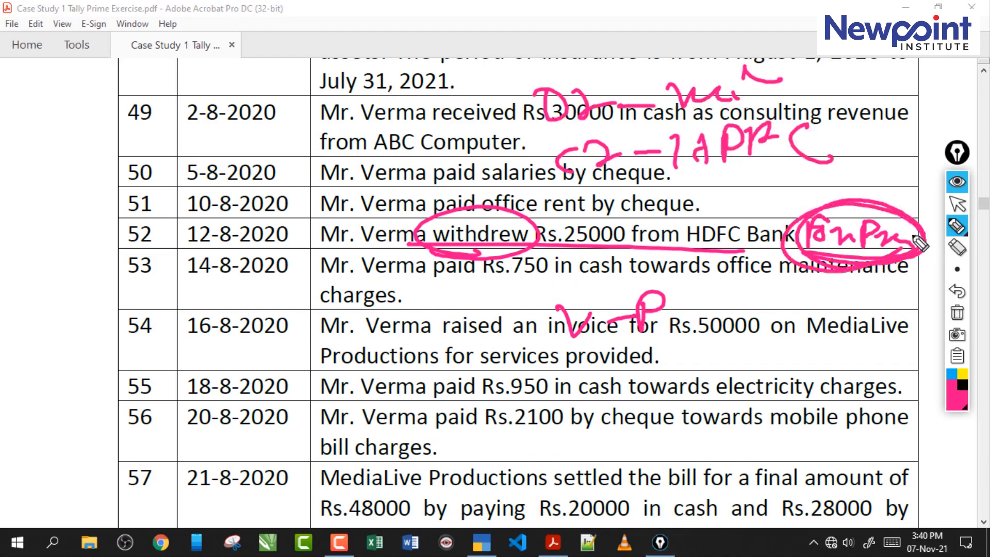
left_click_drag(565, 350, 711, 330)
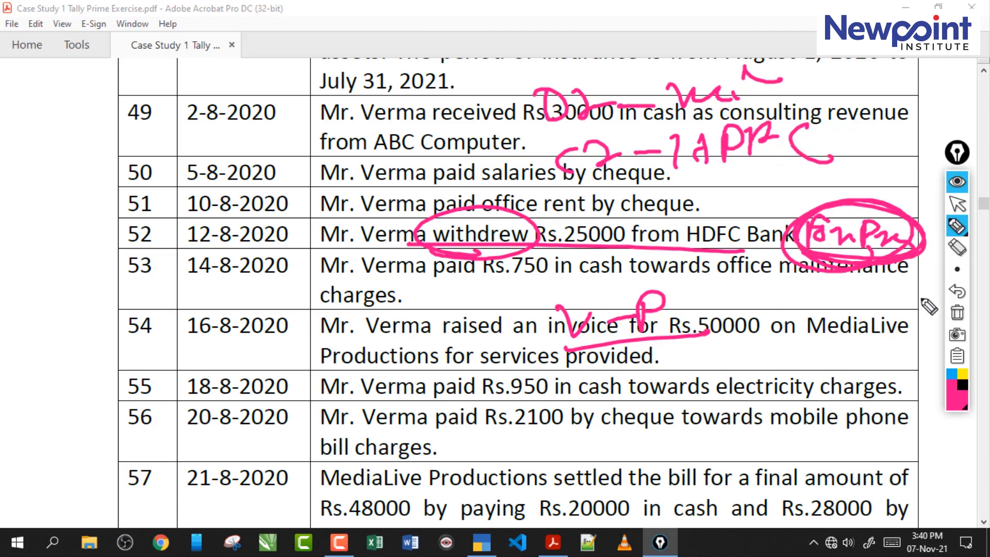
left_click(957, 313)
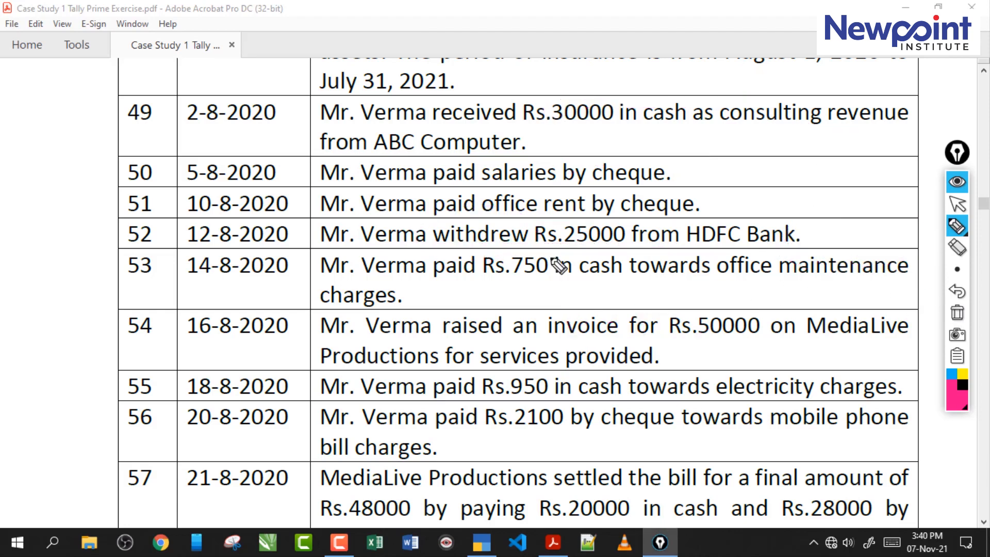
- Mark up transaction 52 with pen notes debiting cash and crediting HDFC with 25000 through a contra voucher, then clear them
mouse_move(370, 253)
left_mouse_down()
mouse_move(518, 251)
mouse_move(574, 227)
mouse_move(588, 251)
left_mouse_up()
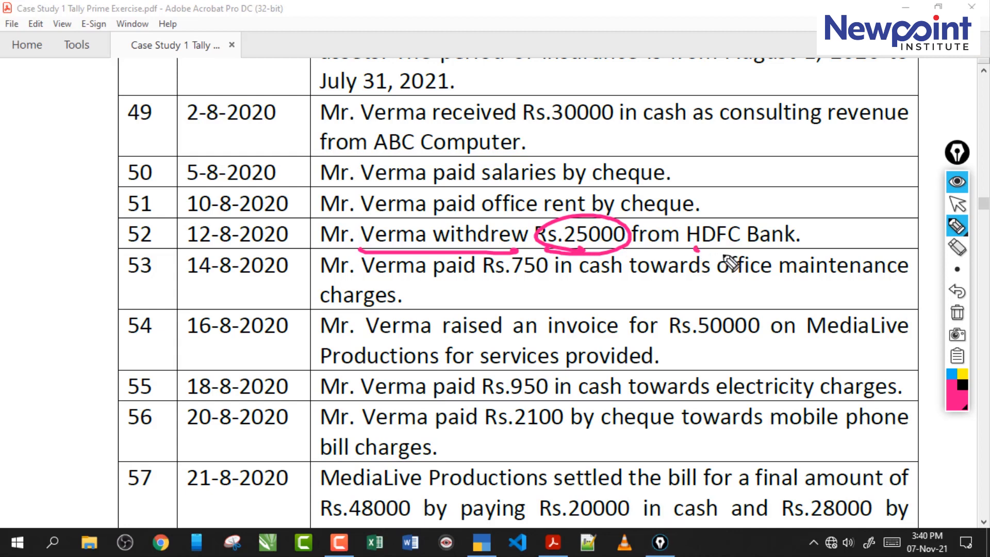
left_click_drag(725, 255, 727, 254)
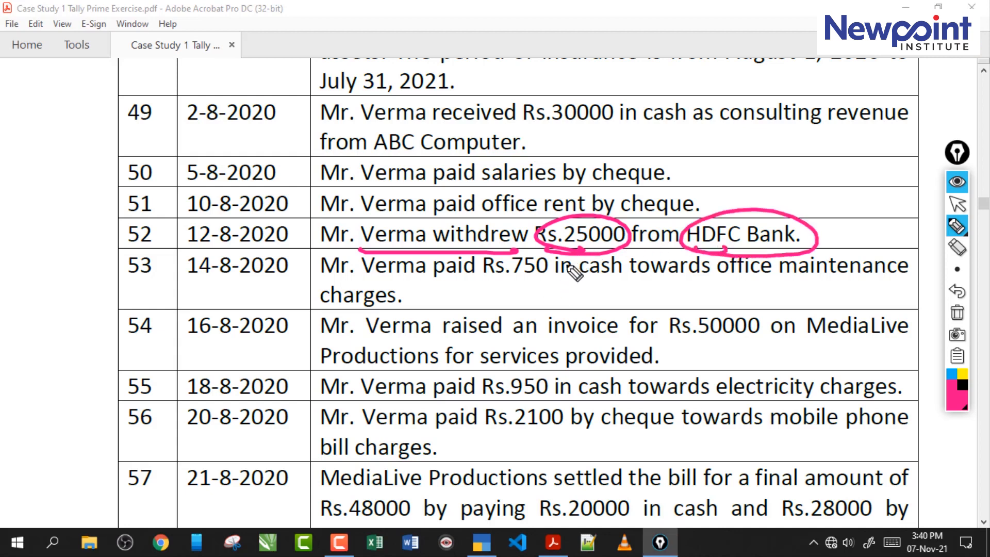
mouse_move(560, 88)
left_mouse_down()
mouse_move(567, 121)
mouse_move(626, 98)
mouse_move(724, 100)
mouse_move(794, 85)
mouse_move(870, 103)
mouse_move(899, 93)
left_mouse_up()
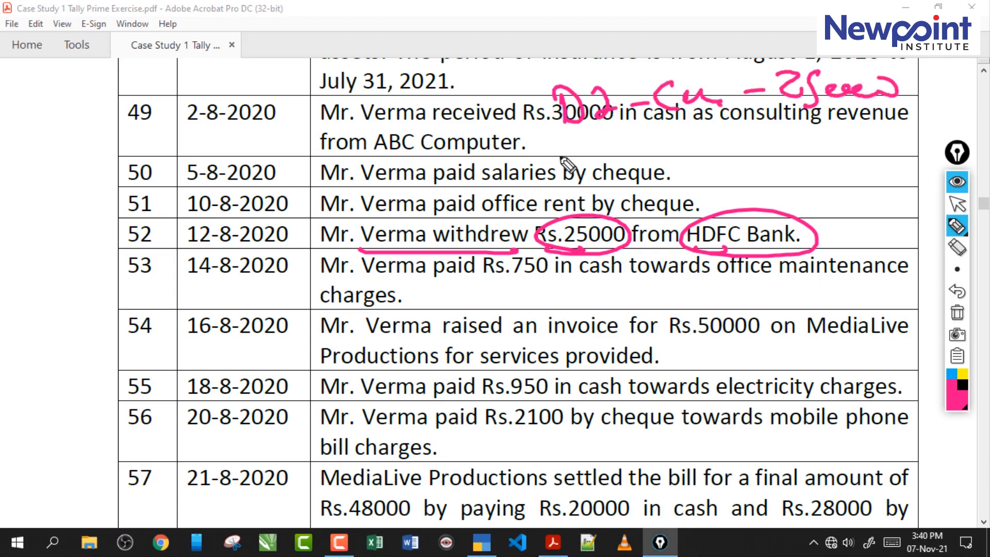
mouse_move(580, 147)
left_mouse_down()
mouse_move(754, 150)
mouse_move(789, 135)
mouse_move(833, 146)
mouse_move(918, 129)
left_mouse_up()
left_click_drag(722, 171, 874, 176)
left_click_drag(892, 192, 731, 199)
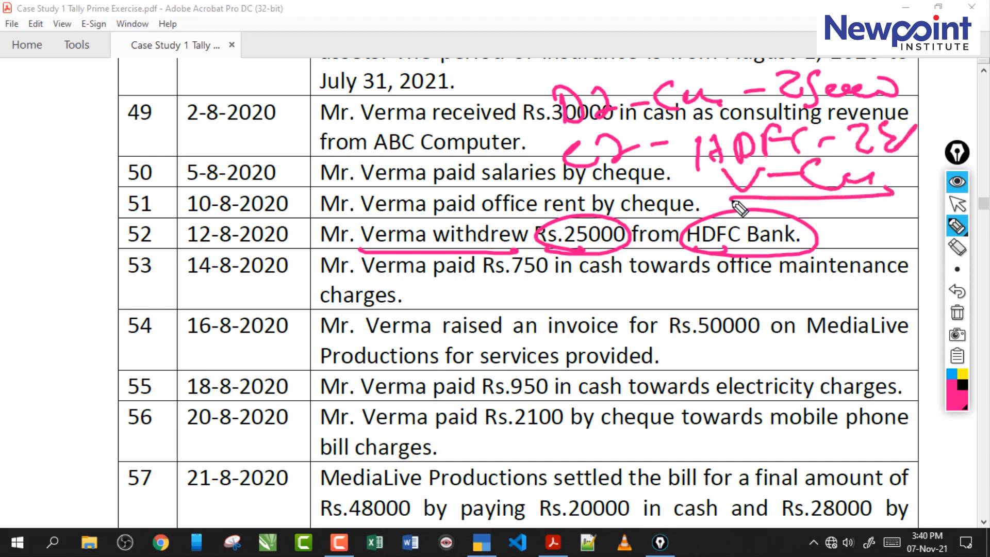
left_click(957, 313)
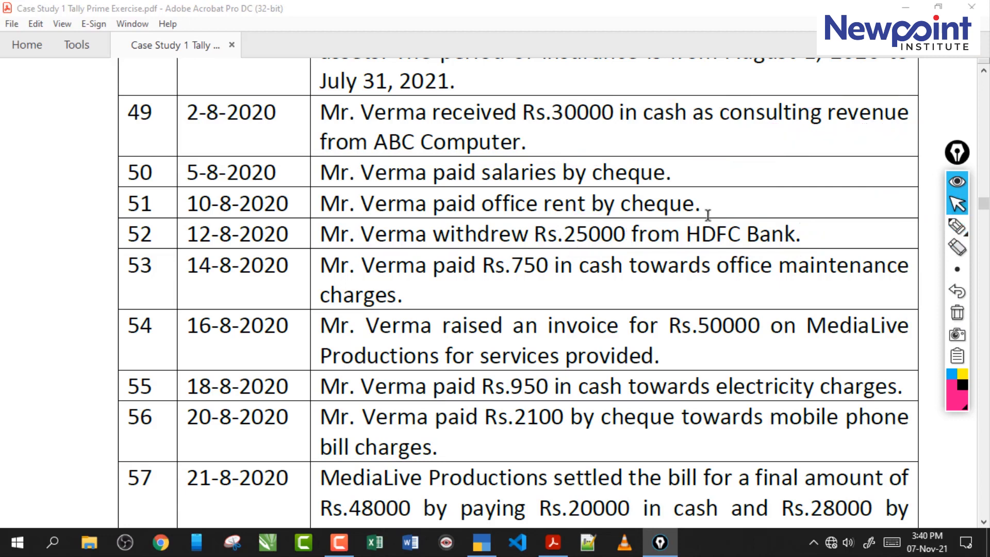
- Start a contra voucher in TallyPrime crediting Hdfc Bank with 25,000 and accept its bank allocation as Cheque
left_click(490, 543)
key("F4")
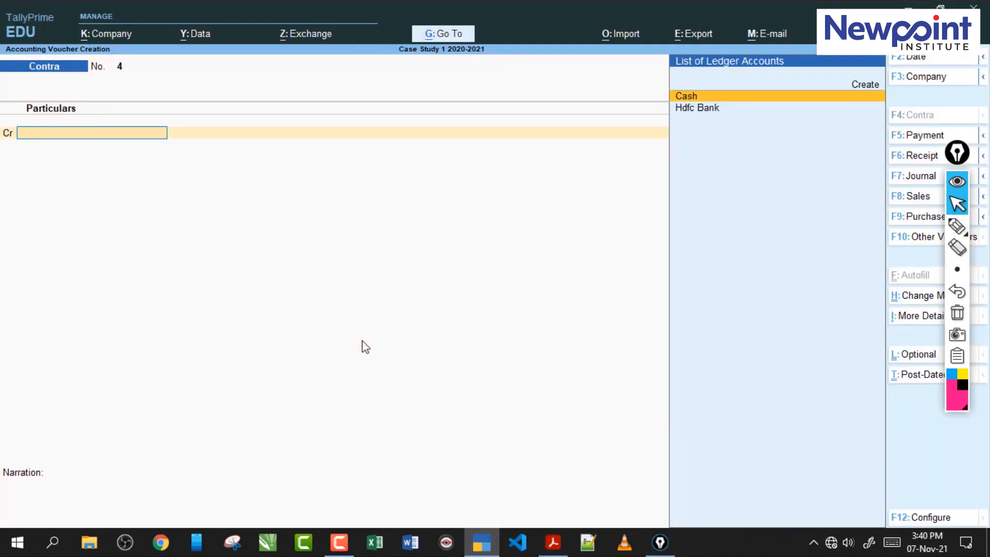
key("Return")
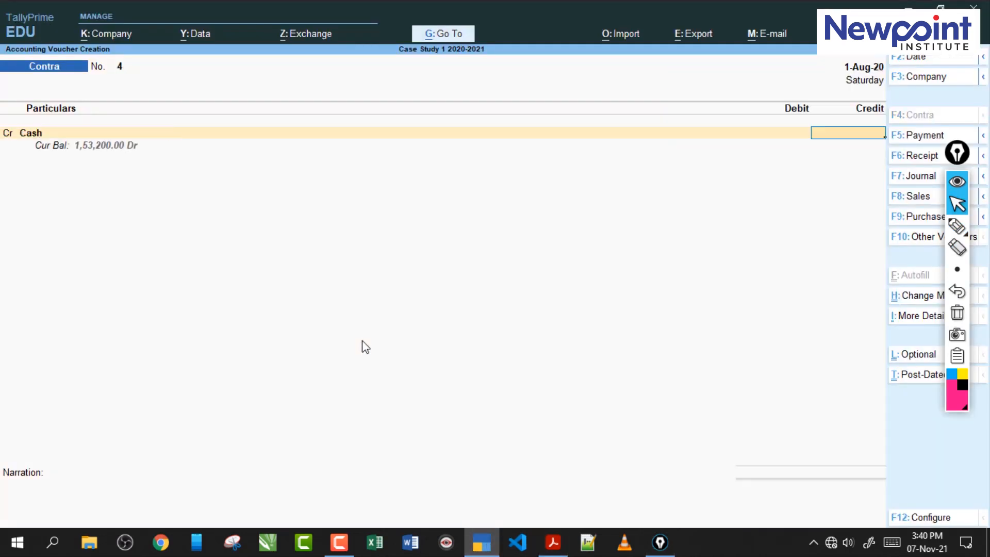
key("BackSpace")
type("hd")
key("Return")
type("25,000")
key("Return")
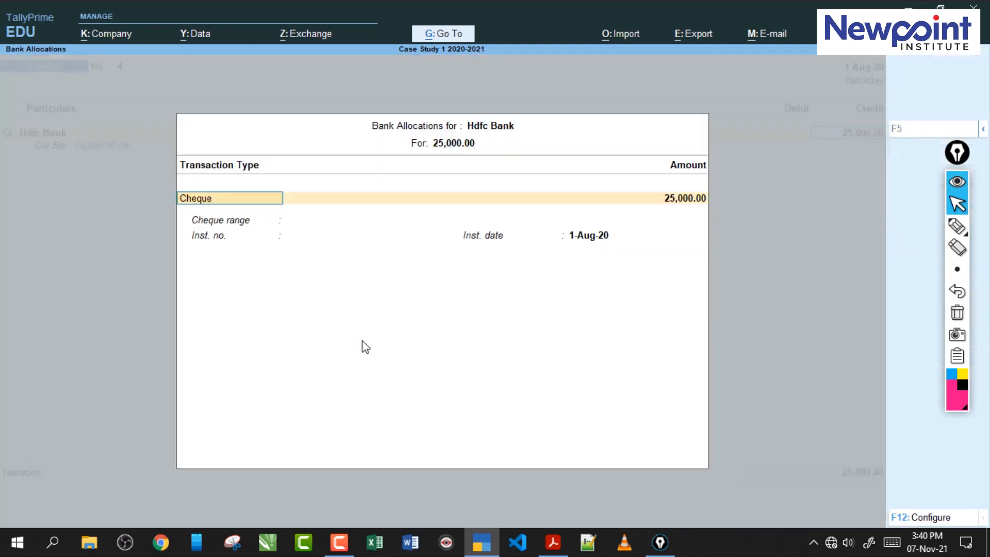
key("Return")
key("ctrl+a")
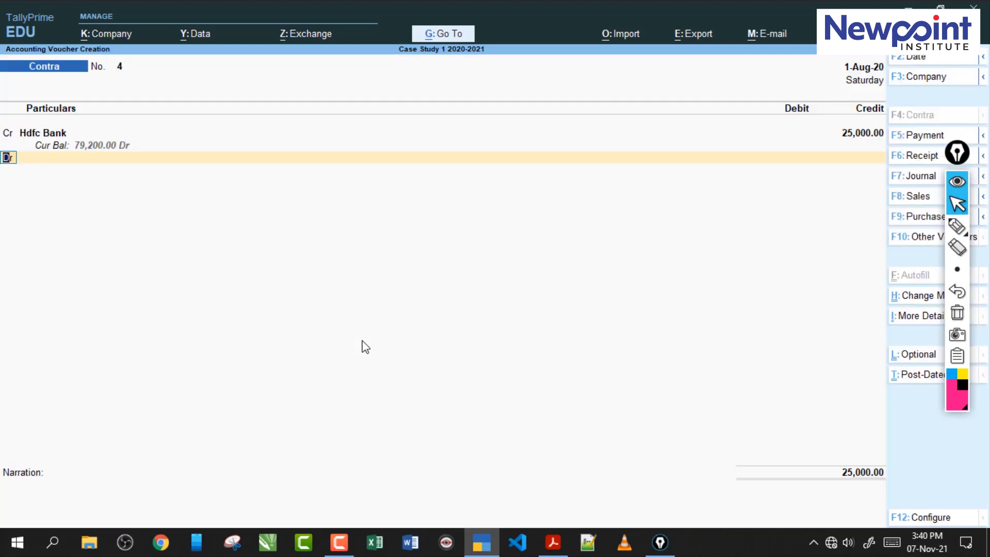
- Debit Cash with 25,000 in the contra voucher and save it
key("Return")
key("Return")
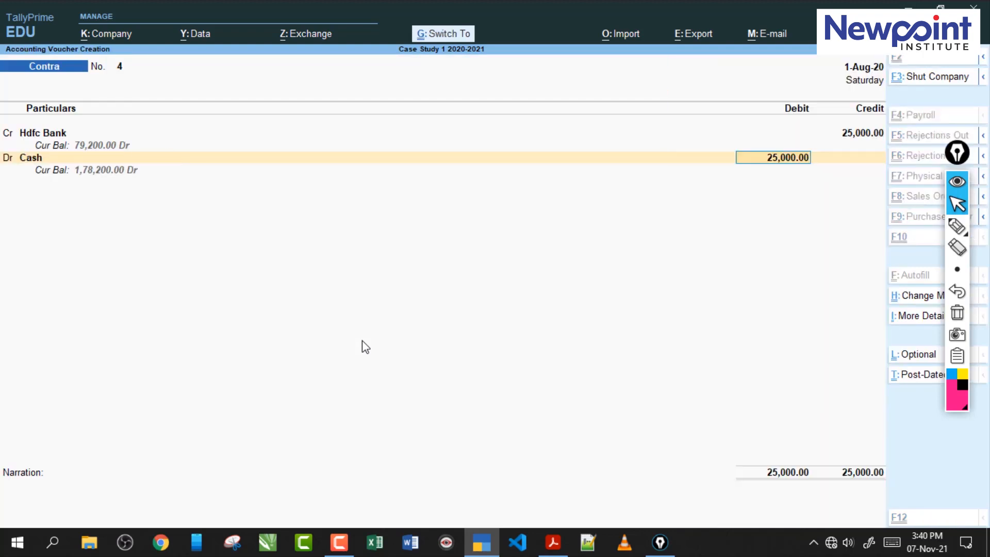
key("ctrl+a")
- Check transaction 53 in the exercise PDF and start a payment voucher in TallyPrime debiting Office Maintenance with 750
left_click(554, 542)
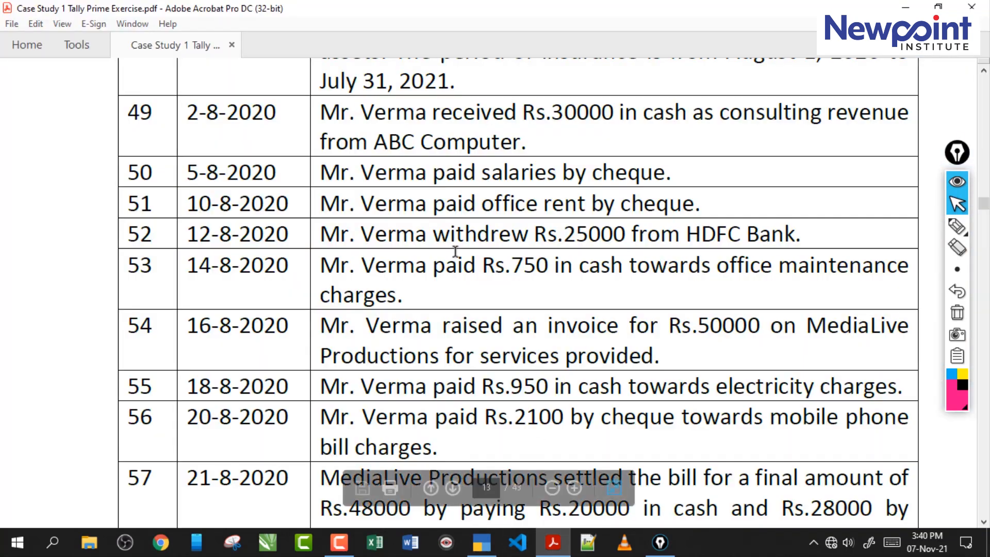
left_click_drag(338, 268, 551, 268)
left_click(639, 271)
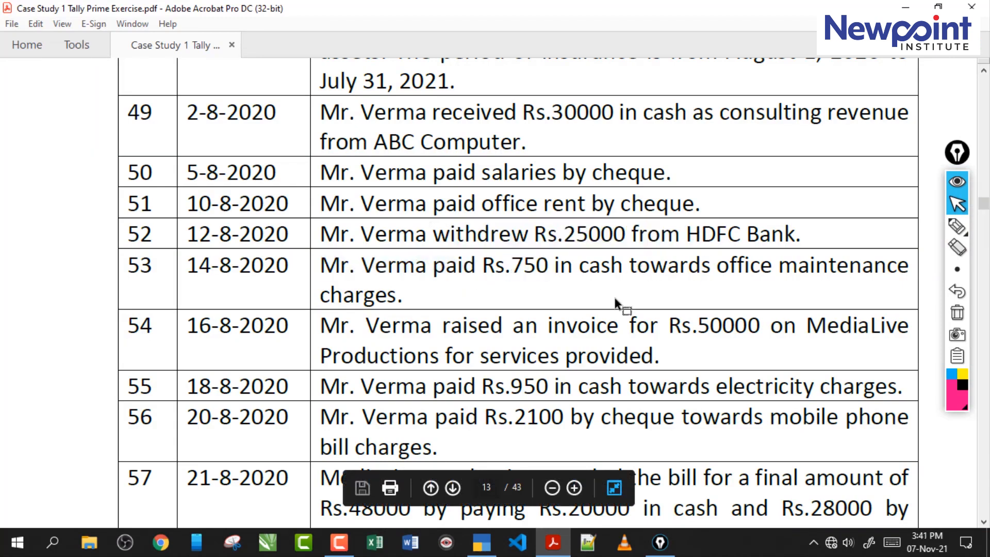
left_click(481, 542)
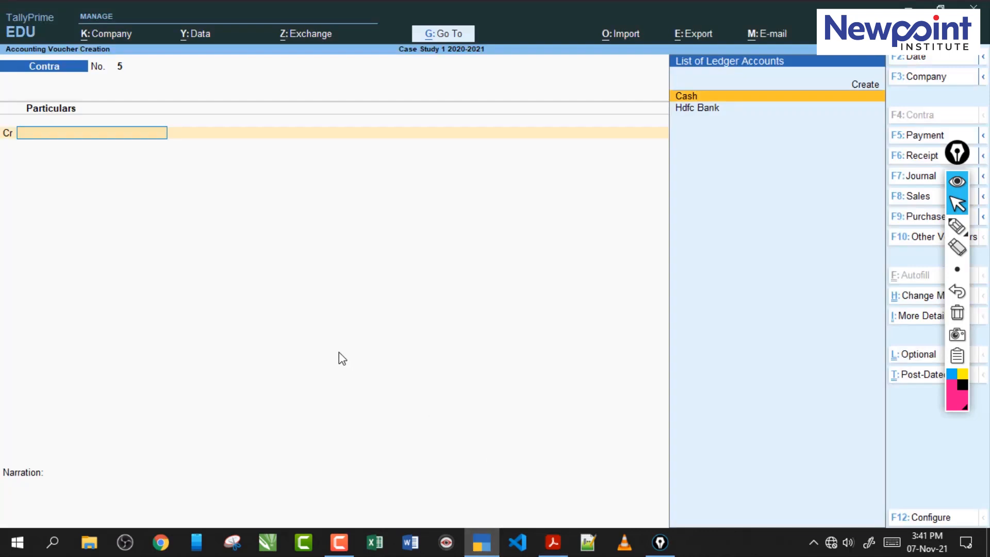
key("F5")
type("off")
key("Return")
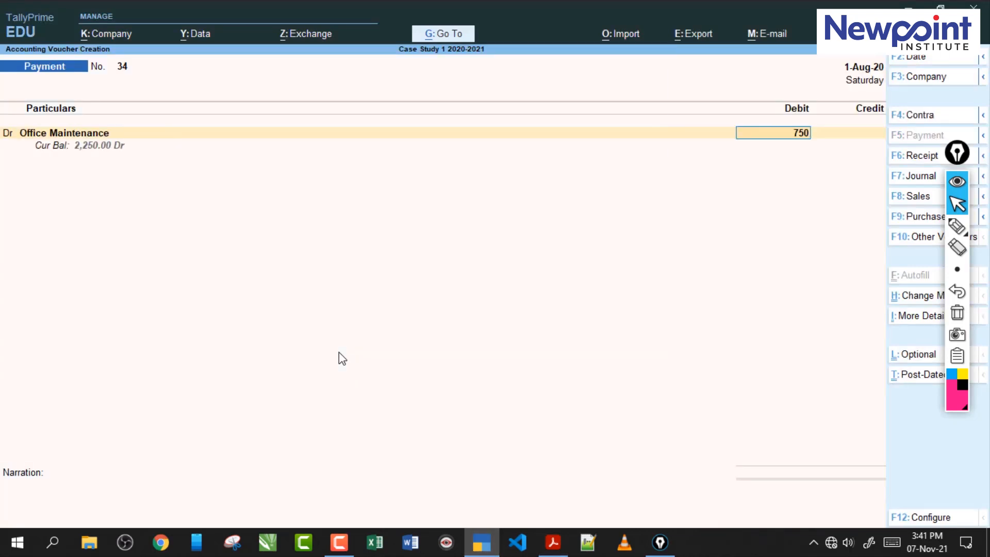
type("750")
key("Return")
- Credit Cash with 750 in the payment voucher and save it
key("Return")
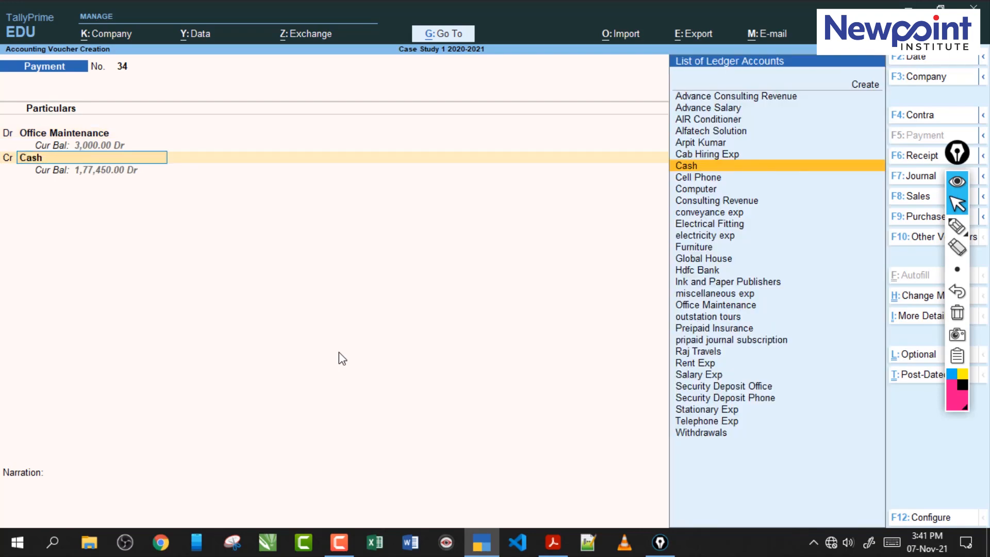
key("Return")
key("Return")
key("Return")
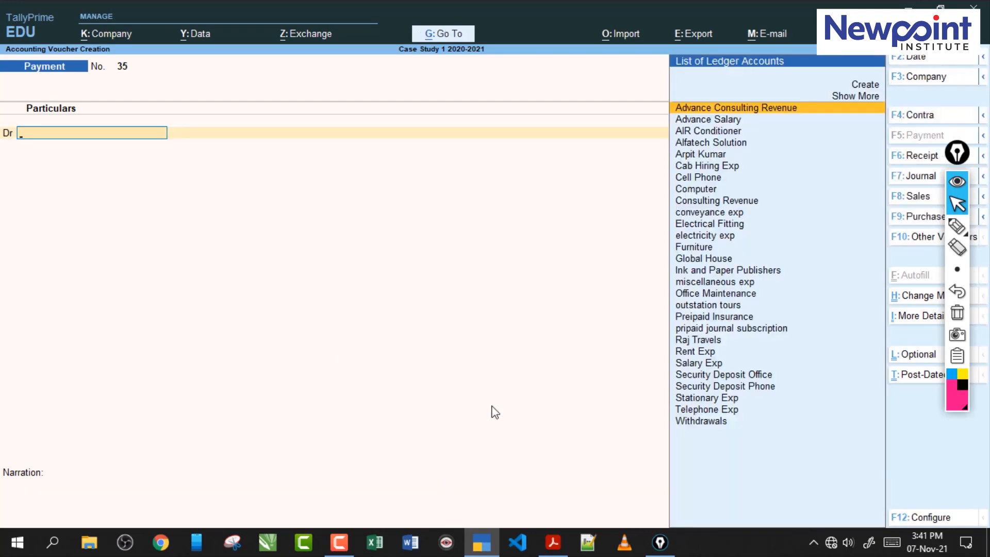
- Review transaction 54 in the exercise PDF and underline its Rs.50000 invoice amount with the pen
key("alt+Tab")
left_click_drag(321, 325, 504, 326)
left_click(578, 326)
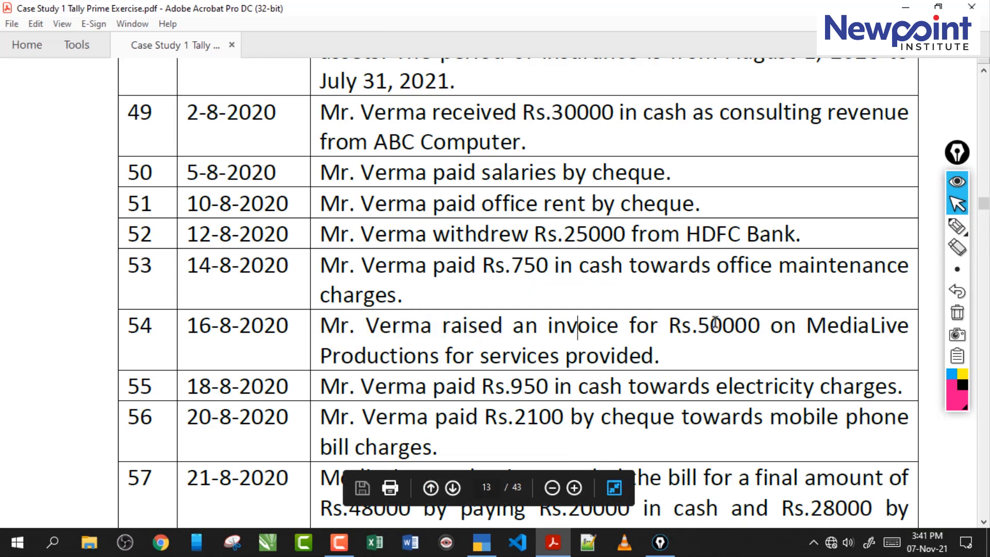
left_click_drag(712, 325, 760, 326)
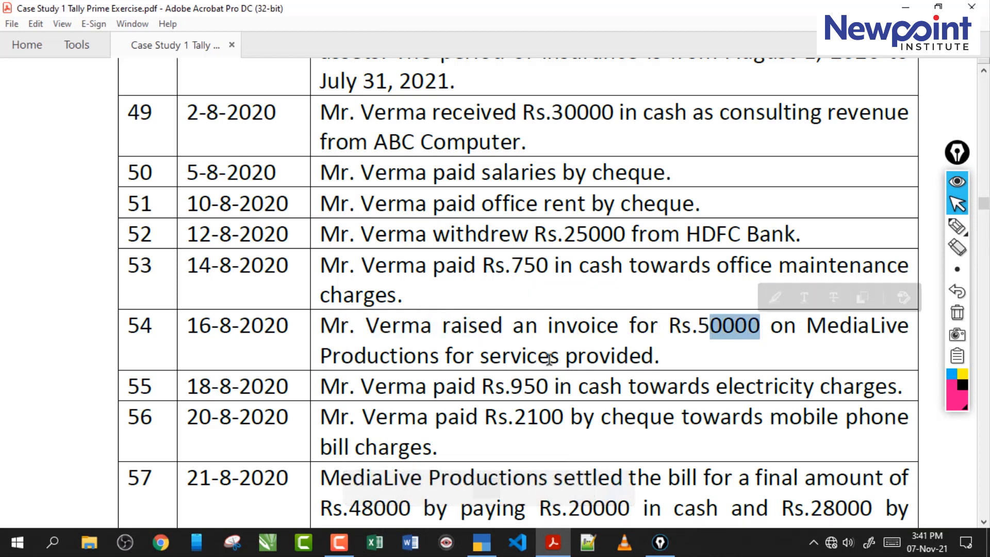
left_click_drag(660, 357, 389, 358)
left_click(664, 318)
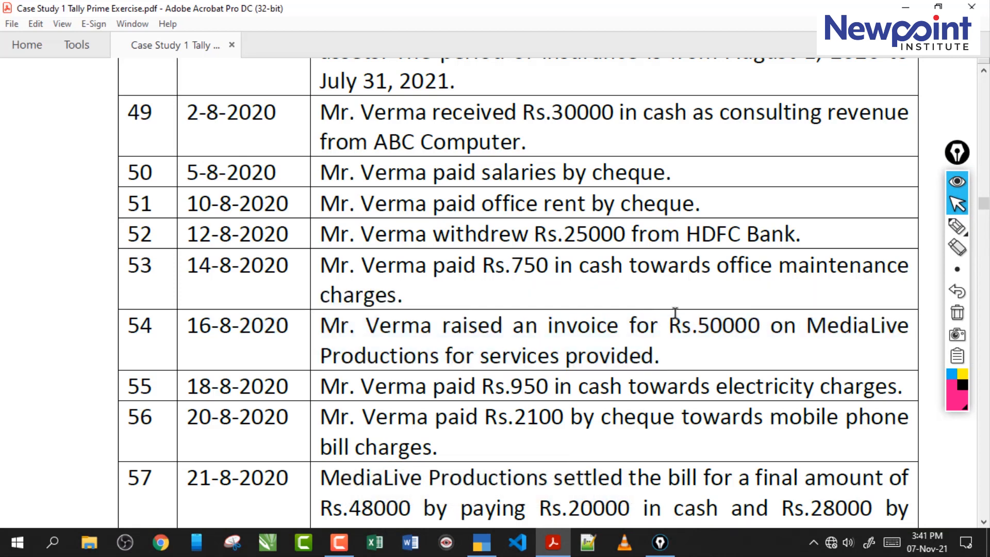
left_click(957, 226)
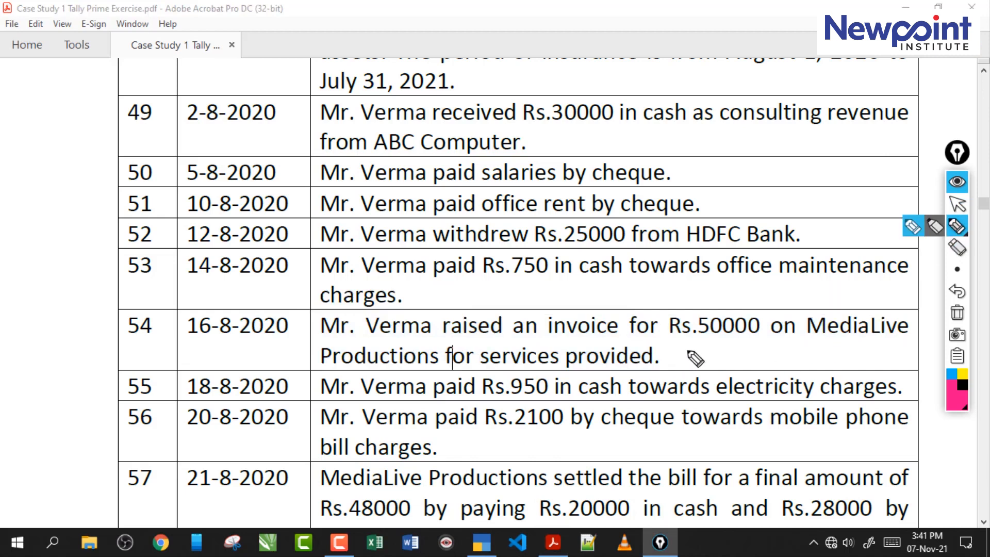
left_click_drag(687, 351, 754, 347)
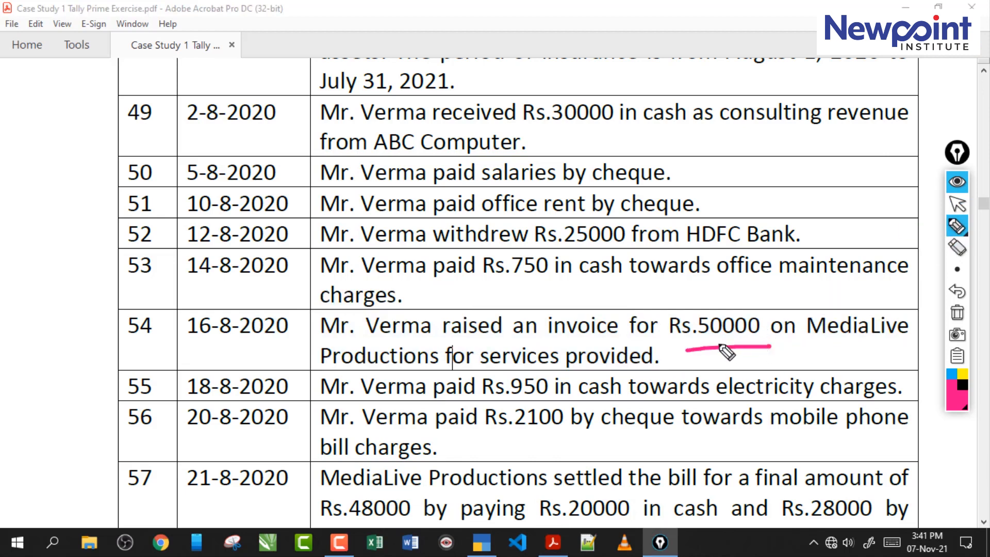
- Write pen notes on transaction 54 debiting MediaLive and crediting consulting revenue through a journal voucher
mouse_move(591, 263)
left_mouse_down()
mouse_move(592, 228)
mouse_move(641, 254)
mouse_move(758, 217)
mouse_move(897, 209)
left_mouse_up()
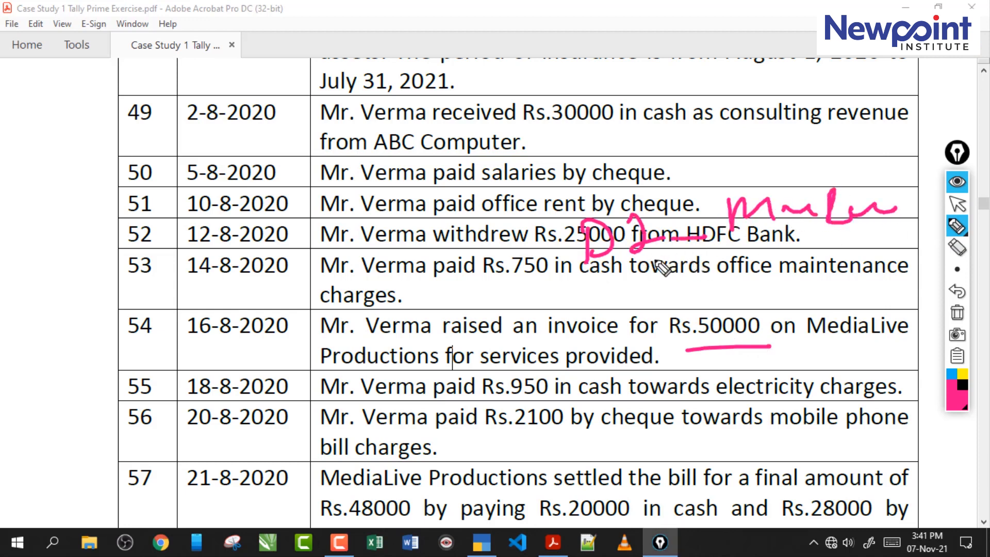
mouse_move(609, 283)
left_mouse_down()
mouse_move(624, 316)
mouse_move(685, 288)
mouse_move(789, 270)
mouse_move(862, 278)
mouse_move(754, 304)
left_mouse_up()
left_click(740, 260)
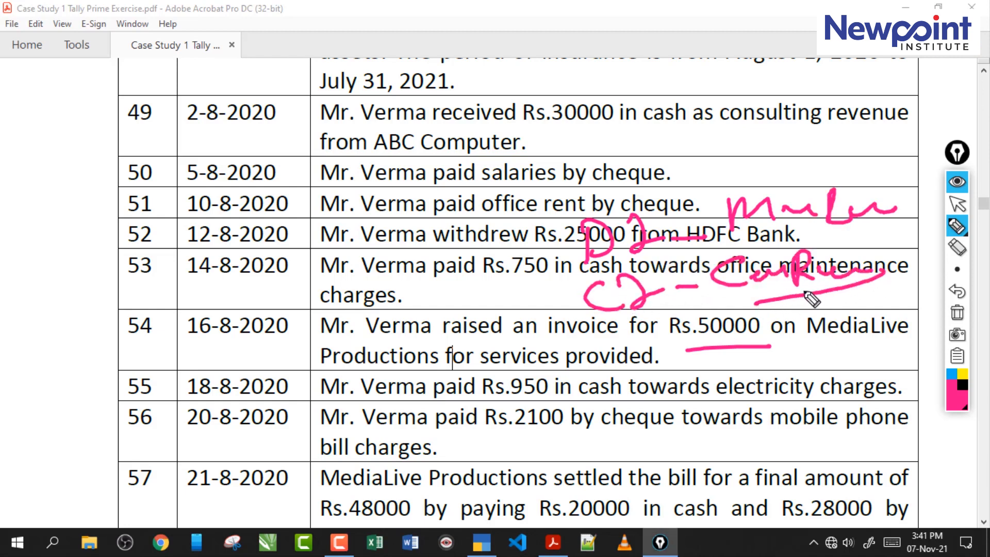
left_click_drag(732, 298, 831, 293)
mouse_move(605, 341)
left_mouse_down()
mouse_move(634, 351)
mouse_move(644, 343)
left_mouse_up()
mouse_move(652, 342)
left_mouse_down()
mouse_move(690, 324)
mouse_move(689, 350)
mouse_move(688, 314)
left_mouse_up()
mouse_move(672, 356)
left_mouse_down()
mouse_move(689, 351)
mouse_move(676, 355)
left_mouse_up()
- Draw a pen arrow from the MediaLive note to a circled Sundry Debtors note, then clear all the ink
mouse_move(727, 210)
left_mouse_down()
mouse_move(691, 198)
mouse_move(424, 279)
left_mouse_up()
left_click_drag(402, 243, 379, 281)
mouse_move(358, 316)
left_mouse_down()
mouse_move(334, 345)
mouse_move(477, 315)
left_mouse_up()
left_click_drag(331, 373, 472, 337)
left_click_drag(473, 304, 449, 302)
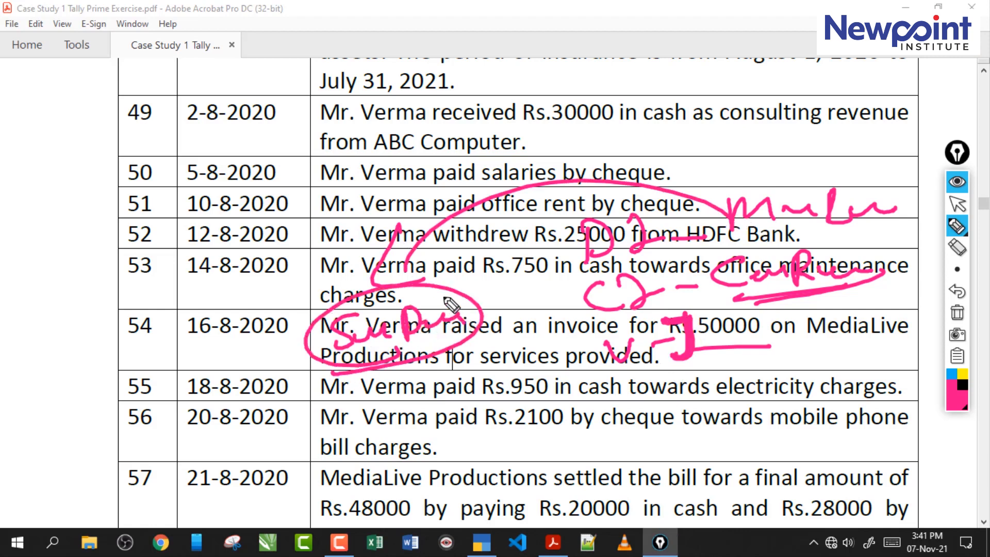
left_click_drag(562, 277, 877, 225)
left_click_drag(713, 209, 420, 279)
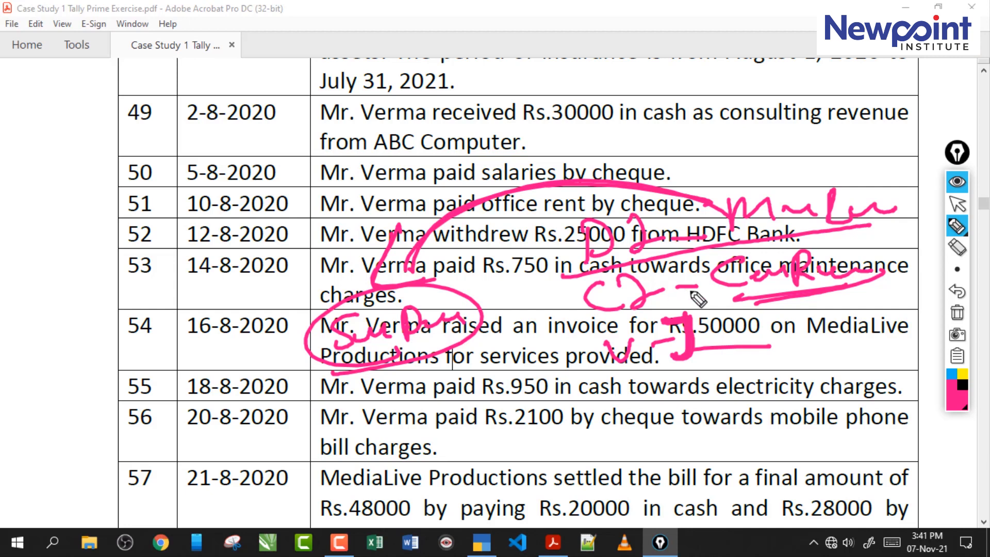
mouse_move(802, 304)
left_mouse_down()
mouse_move(836, 379)
mouse_move(845, 345)
left_mouse_up()
left_click_drag(815, 416, 820, 444)
mouse_move(856, 413)
left_mouse_down()
mouse_move(877, 428)
mouse_move(812, 448)
left_mouse_up()
left_click(955, 315)
left_click(958, 204)
- Start a journal voucher in TallyPrime and begin a new ledger named MediaLive Productions, copying the name from the exercise PDF
key("alt+Tab")
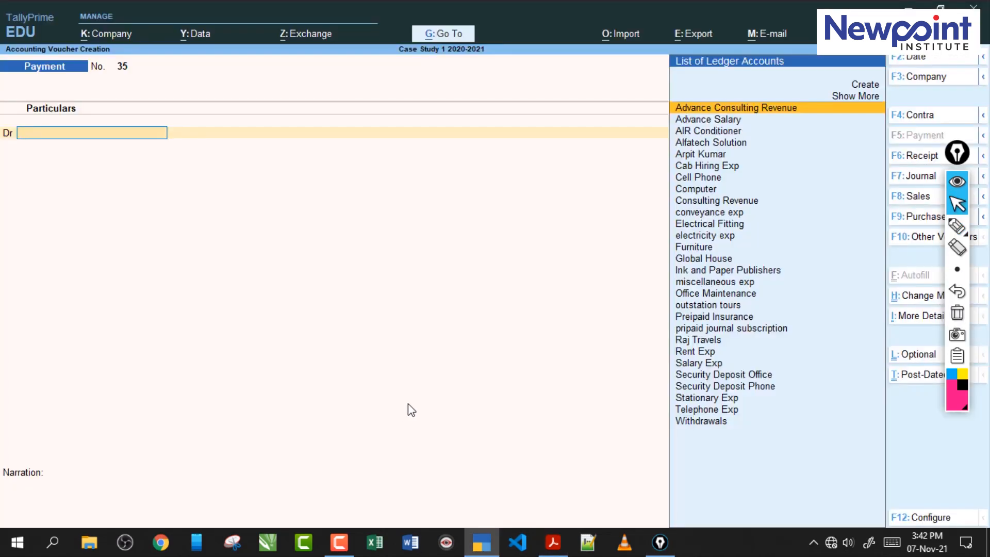
key("F7")
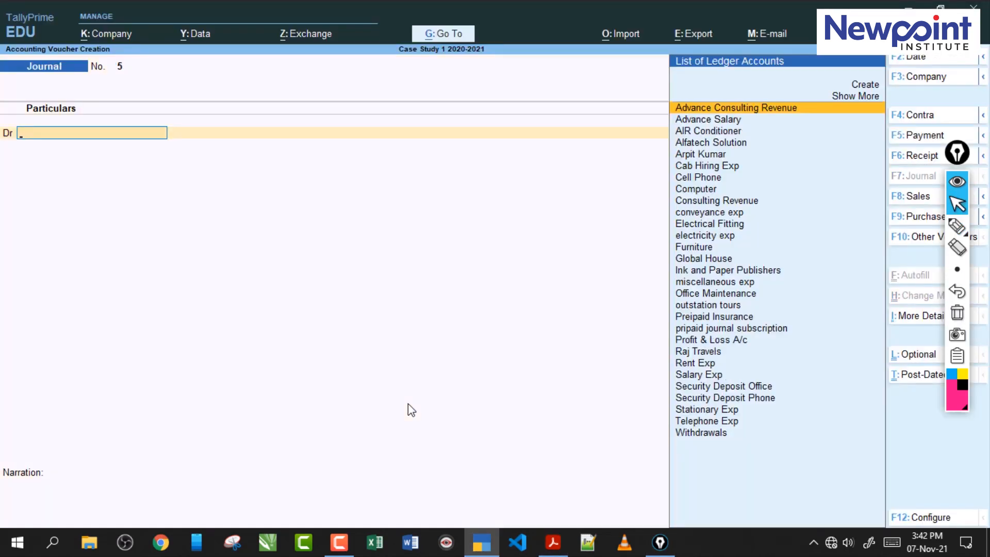
key("alt+c")
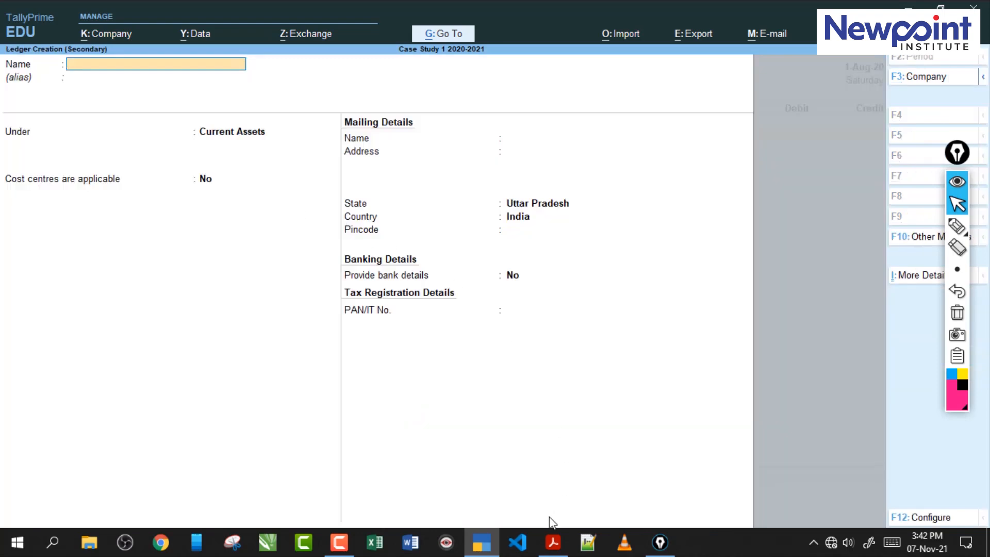
left_click(555, 533)
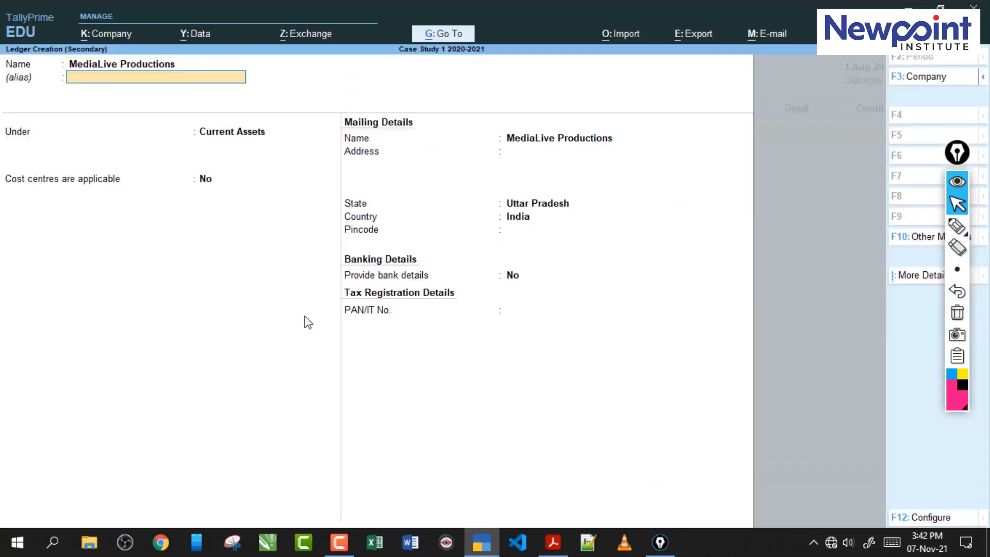
key("Return")
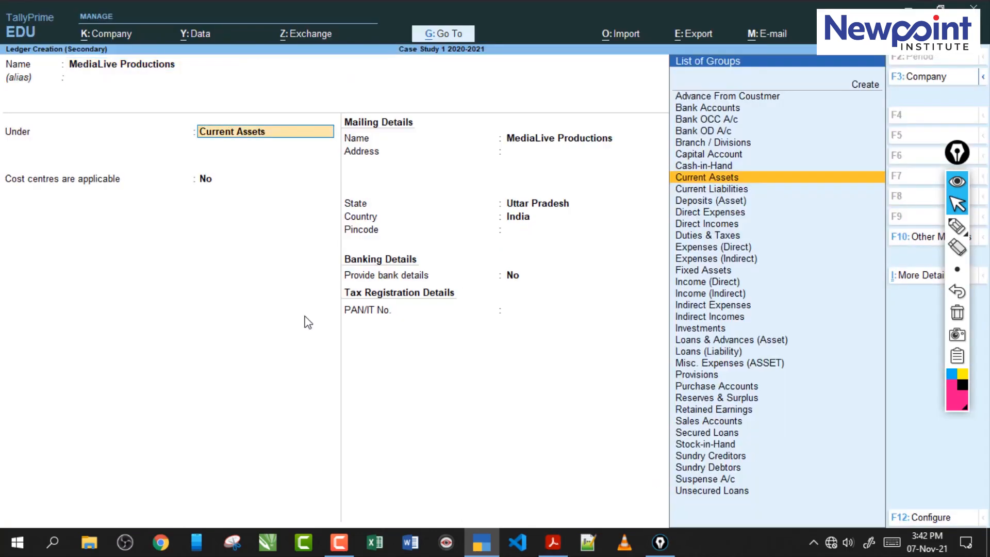
- Group the MediaLive Productions ledger under Sundry Debtors and save it
type("Su")
key("Down")
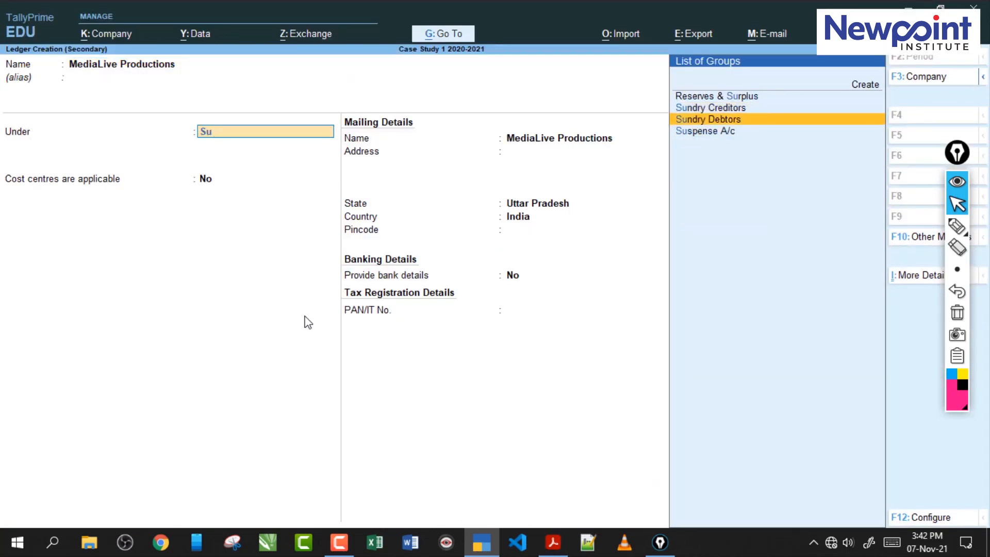
key("Return")
key("Return")
key("Return")
key("Return")
key("Return")
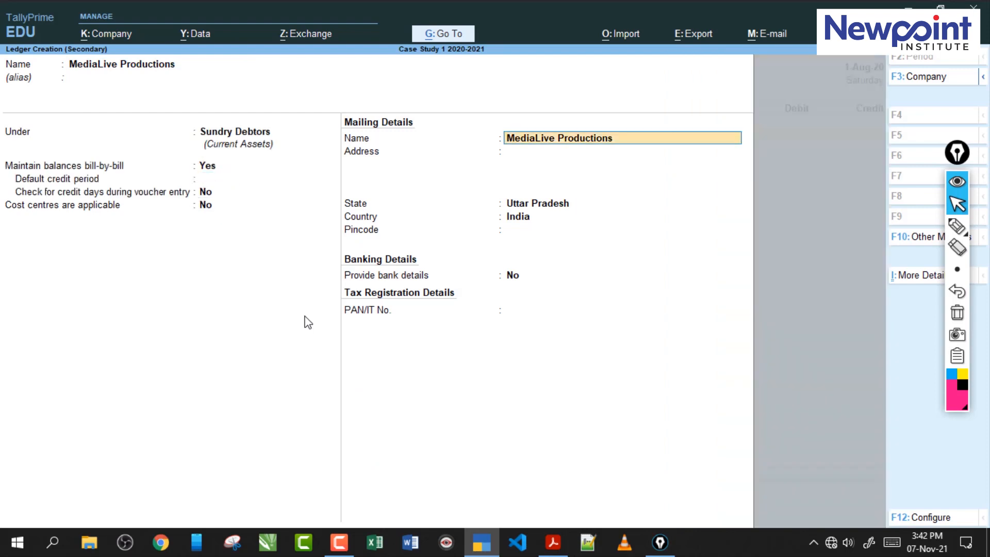
type("+")
key("Return")
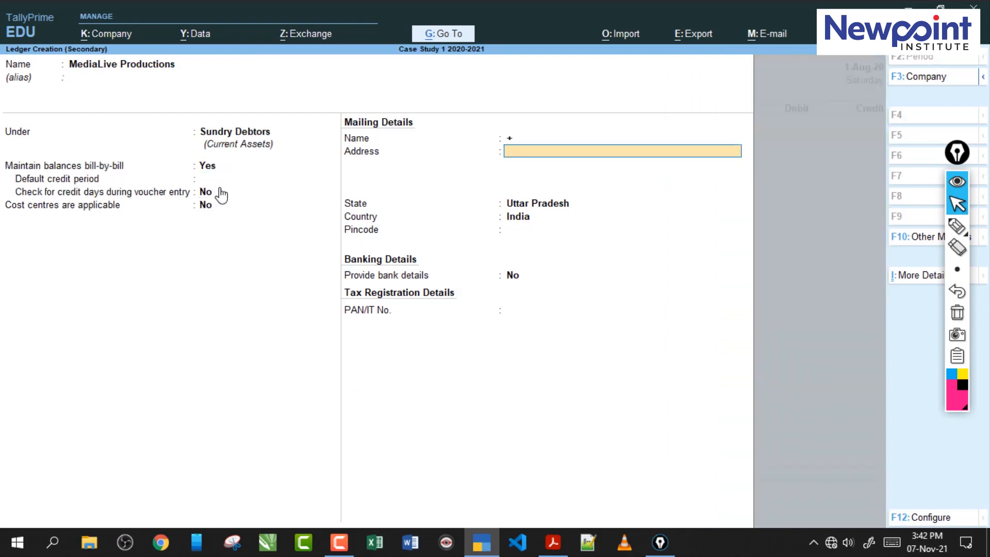
key("BackSpace")
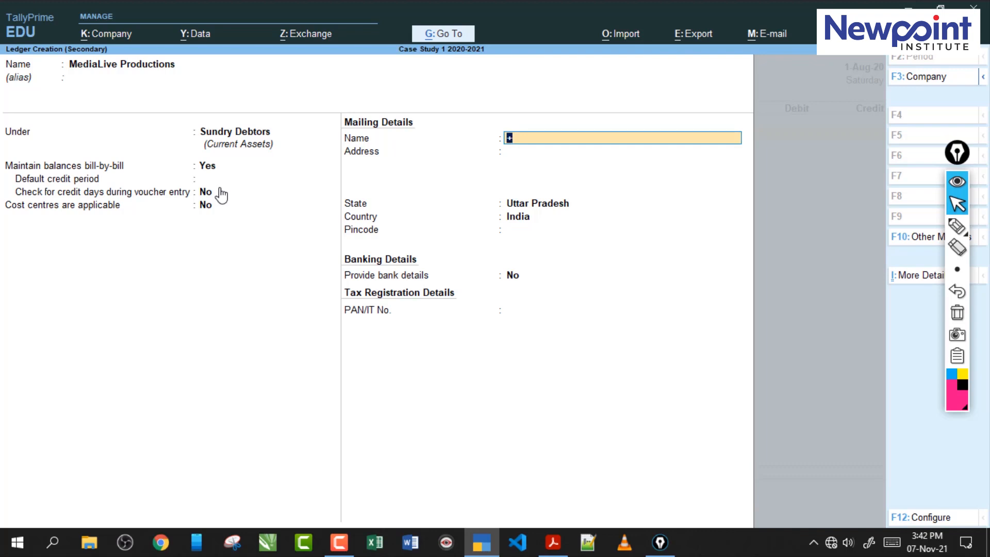
key("Return")
key("Return")
key("Return")
key("Return")
key("Return")
key("Return")
key("Return")
key("Return")
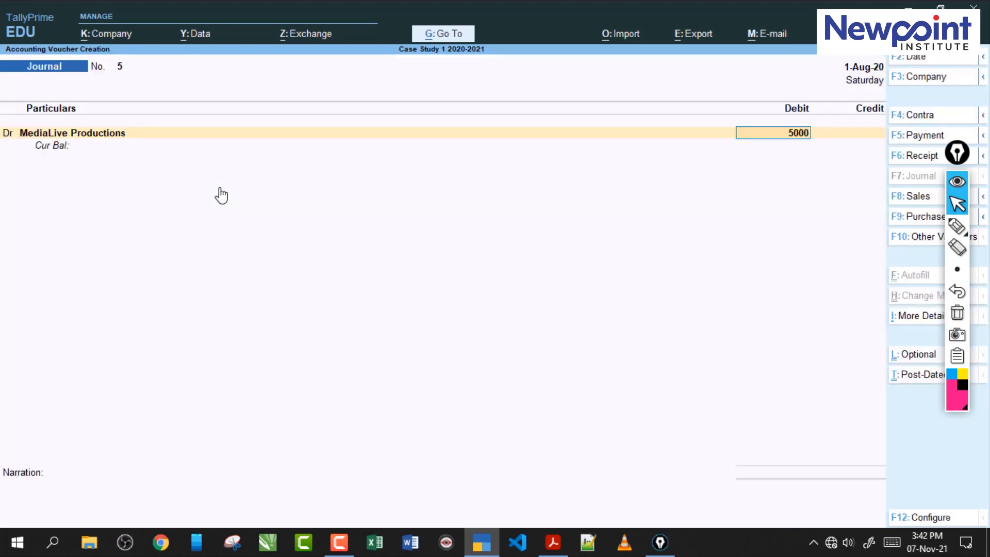
- Debit MediaLive Productions with 50,000 in the journal voucher and allocate the amount to New Ref 5
key("Return")
key("Up")
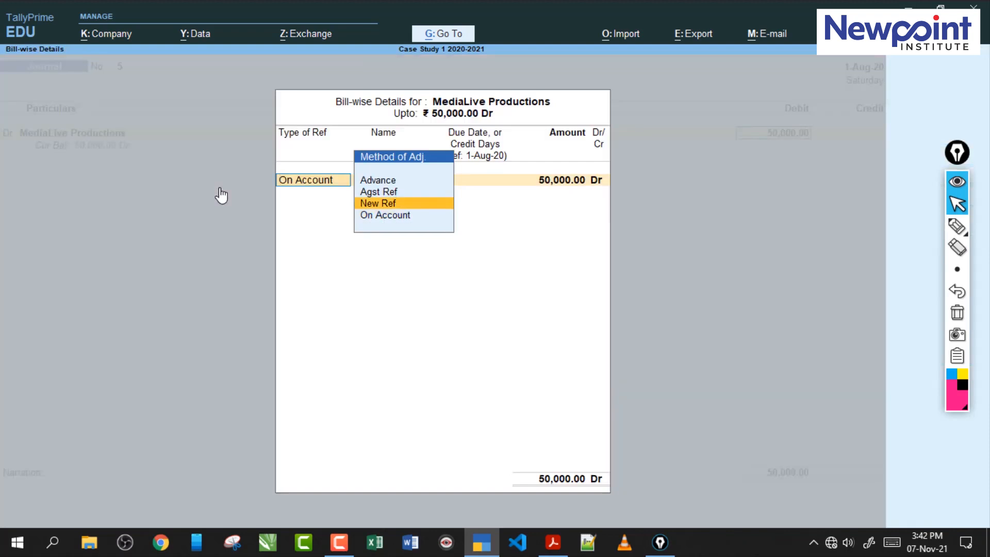
key("Return")
key("Return")
key("Return")
key("Return")
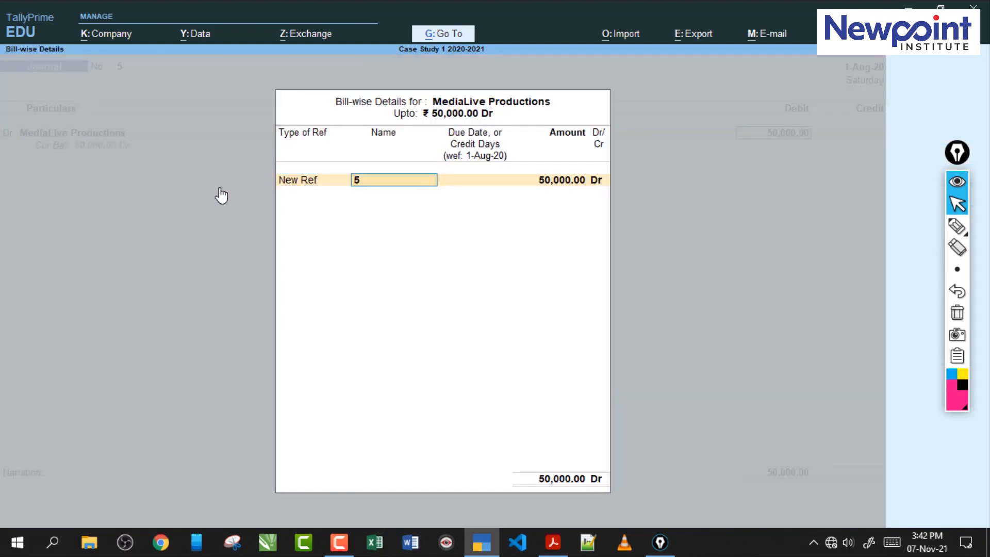
key("Return")
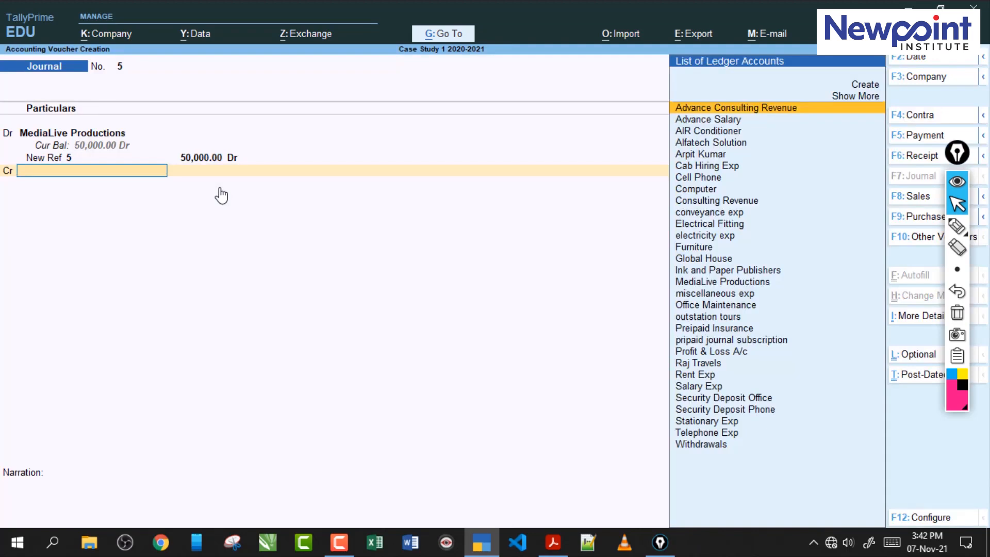
- Credit Consulting Revenue with 50,000 in the journal voucher and save it
type("C")
key("Down")
key("Down")
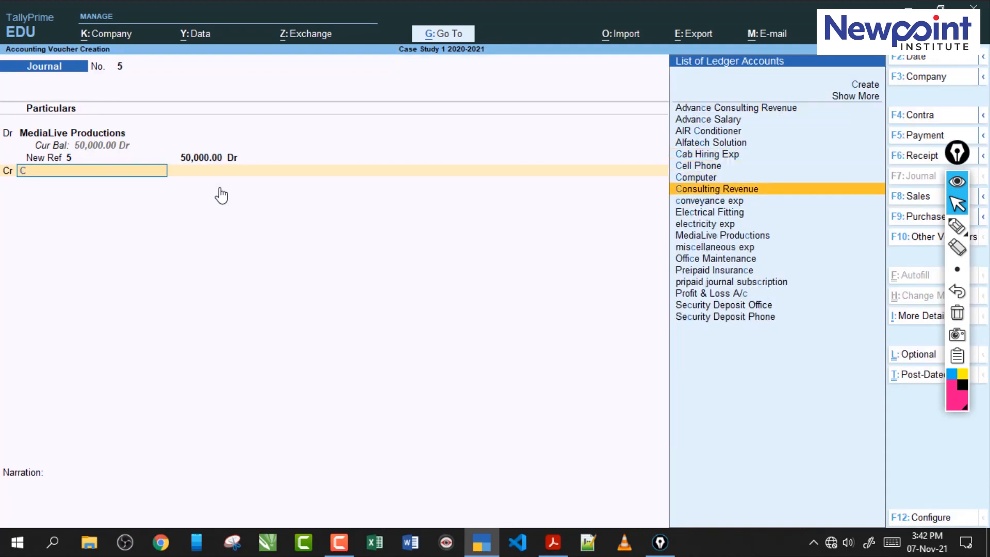
key("Return")
key("Return")
key("Return")
key("Return")
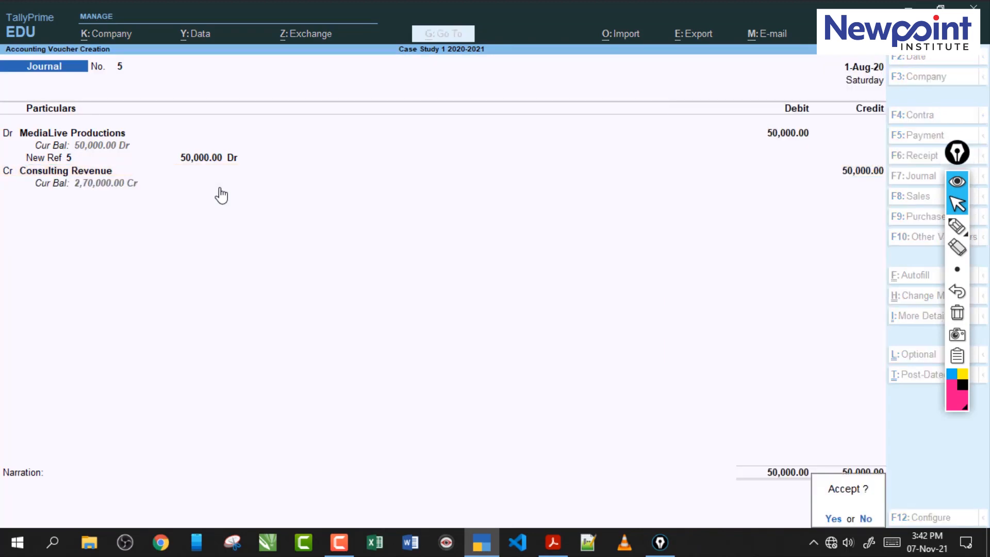
- Read transactions 55 and 56 in the exercise PDF, examining their amounts, payment modes and expense types
left_click(553, 542)
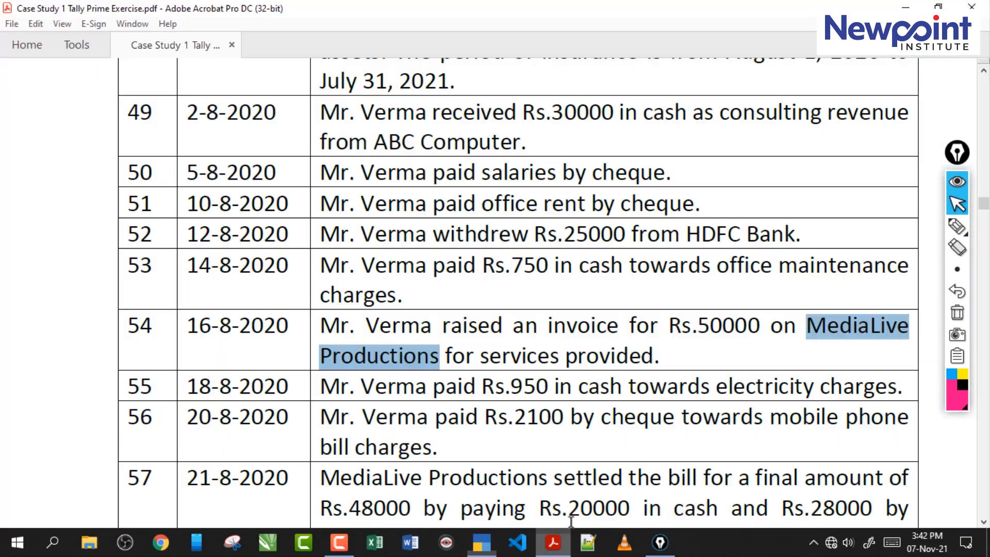
left_click_drag(367, 390, 511, 387)
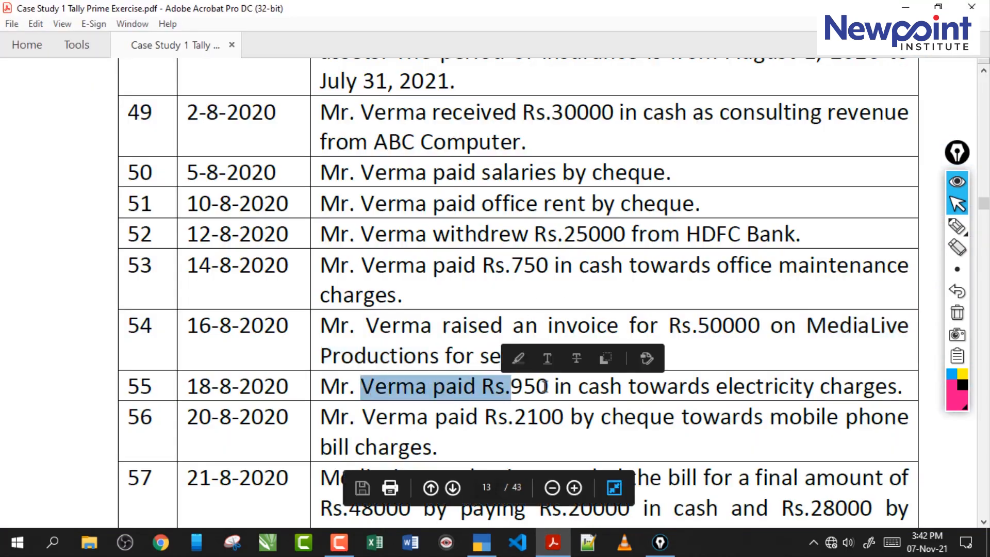
left_click_drag(591, 390, 601, 390)
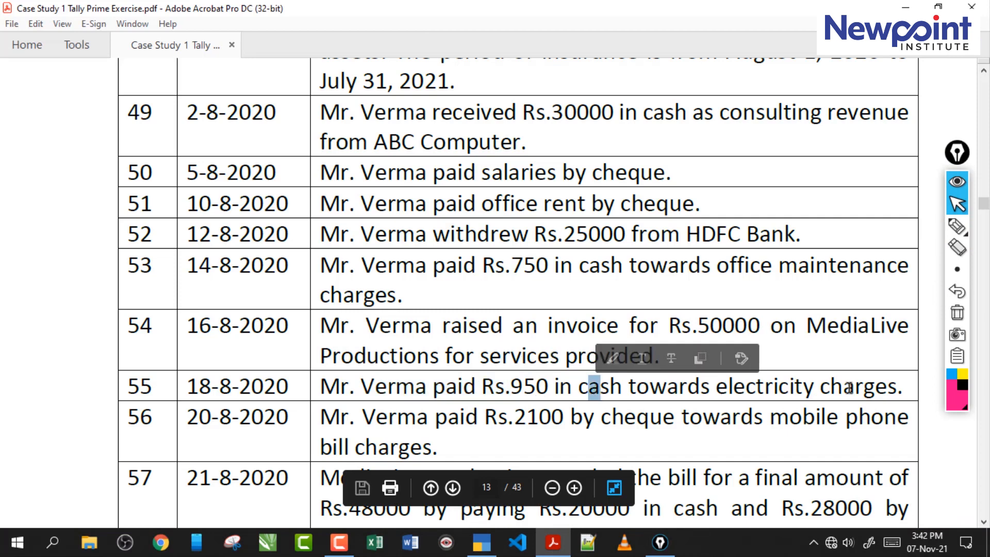
left_click_drag(904, 388, 625, 390)
left_click(645, 388)
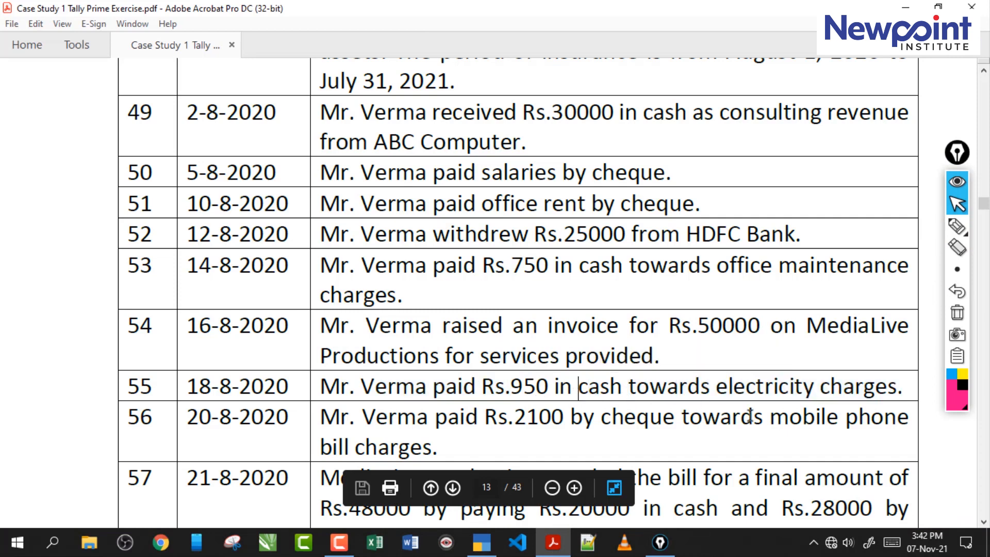
left_click_drag(686, 421, 625, 417)
left_click(561, 419)
left_click_drag(514, 419, 674, 419)
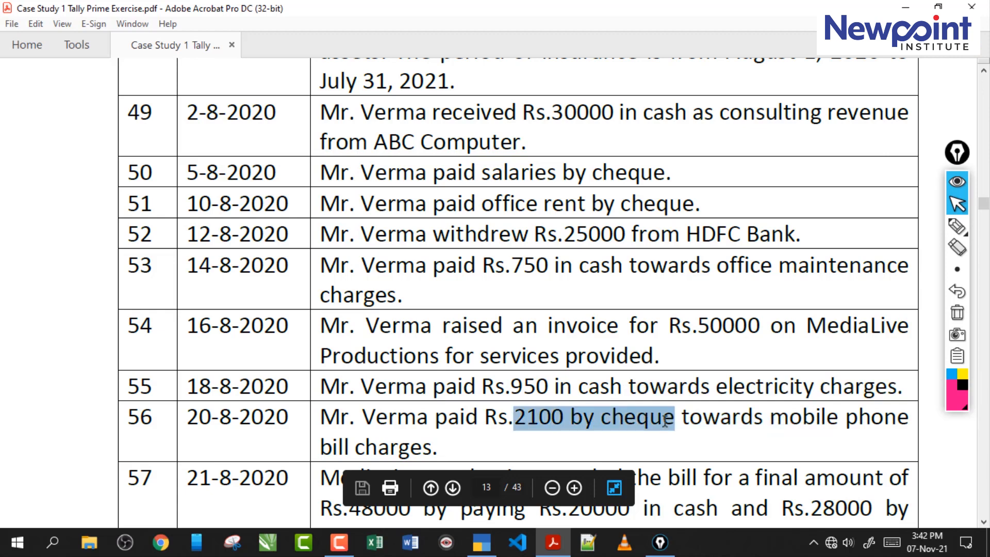
left_click(538, 384)
left_click_drag(482, 388, 712, 388)
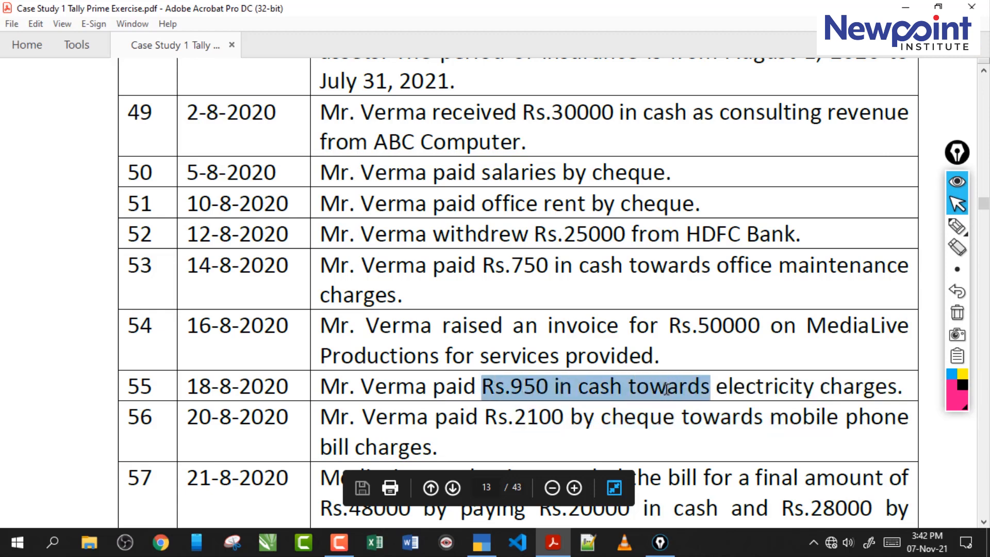
- Compare transactions 55 and 56 in the exercise PDF for a combined entry, examining which is paid in cash and which by cheque
left_click(610, 388)
left_click_drag(434, 448, 466, 400)
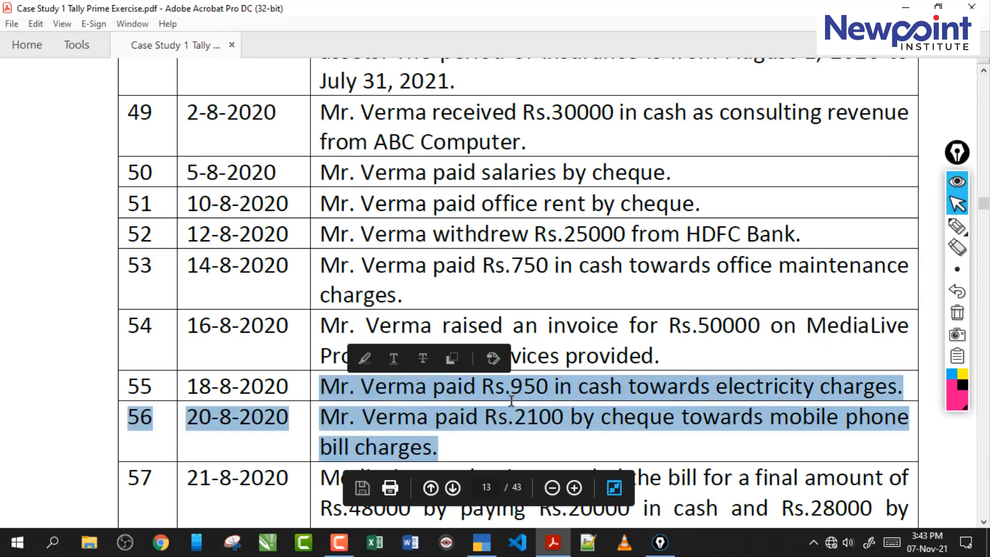
left_click_drag(711, 387, 509, 388)
left_click_drag(675, 419, 516, 420)
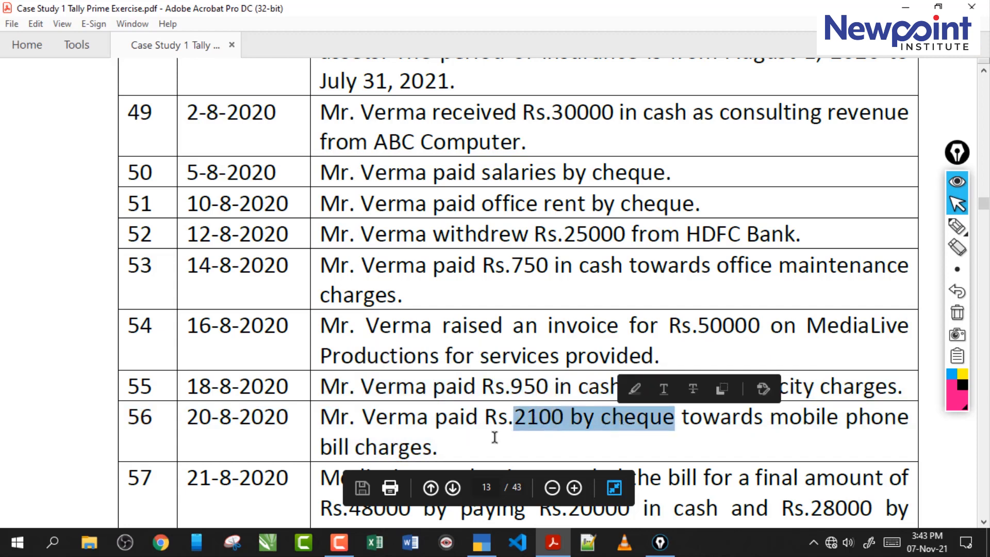
left_click_drag(440, 449, 332, 387)
left_click(404, 442)
left_click_drag(439, 448, 335, 388)
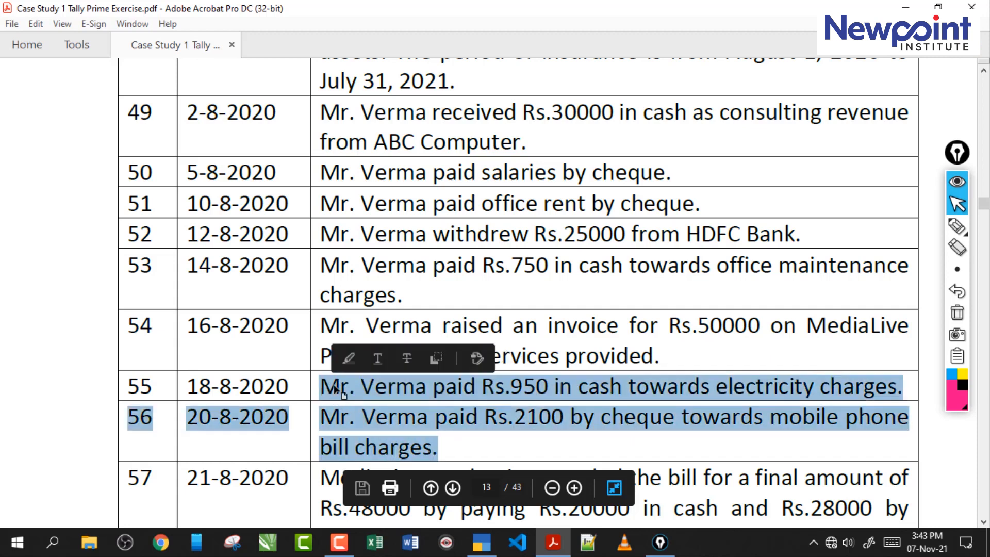
left_click(430, 419)
left_click_drag(439, 448, 357, 397)
left_click(384, 397)
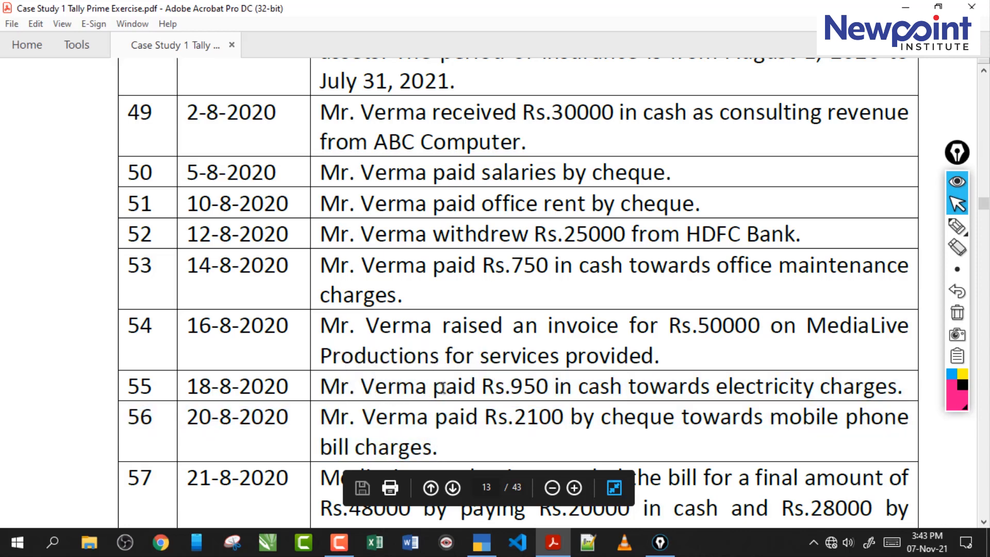
scroll(443, 388, "down", 3)
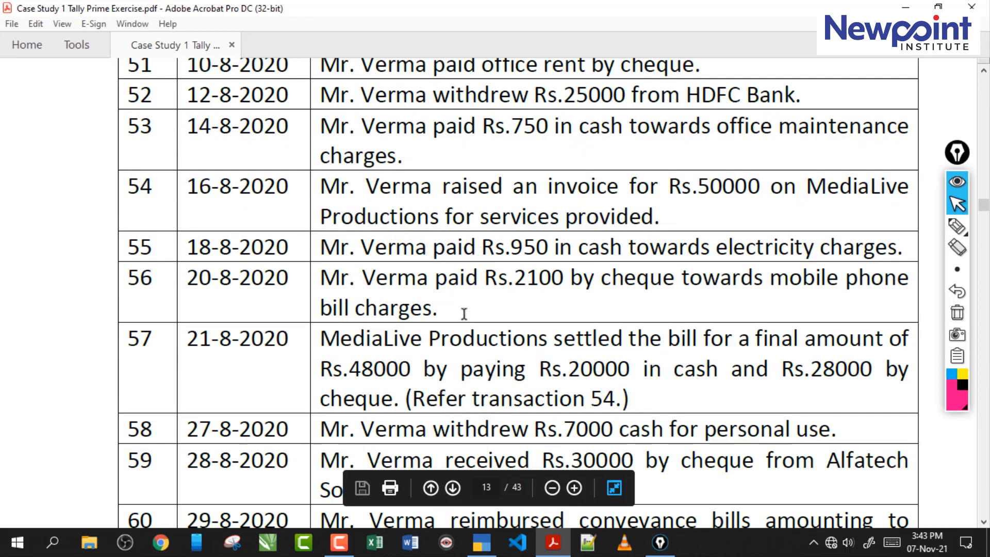
- Switch to TallyPrime, start a payment voucher and debit electricity exp with 950
left_click(481, 542)
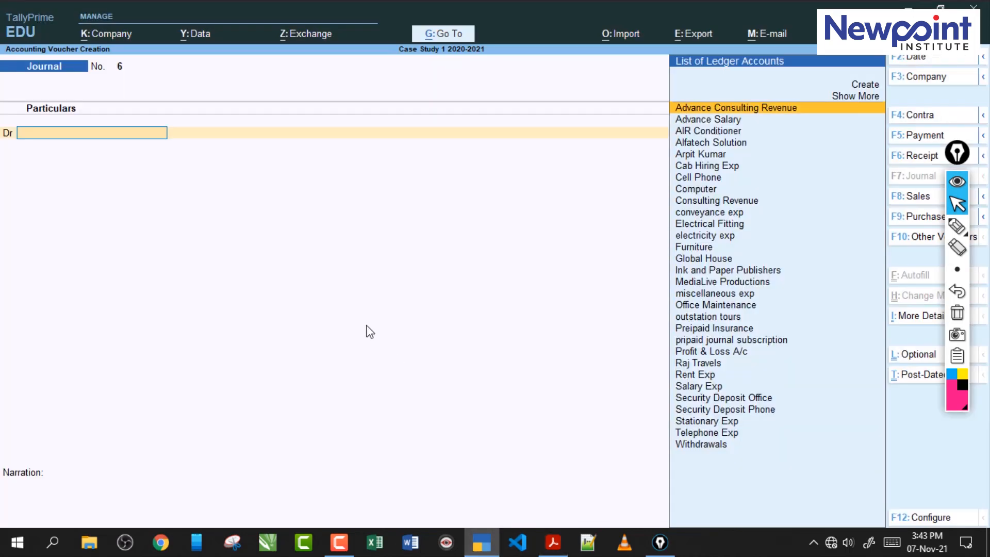
key("F5")
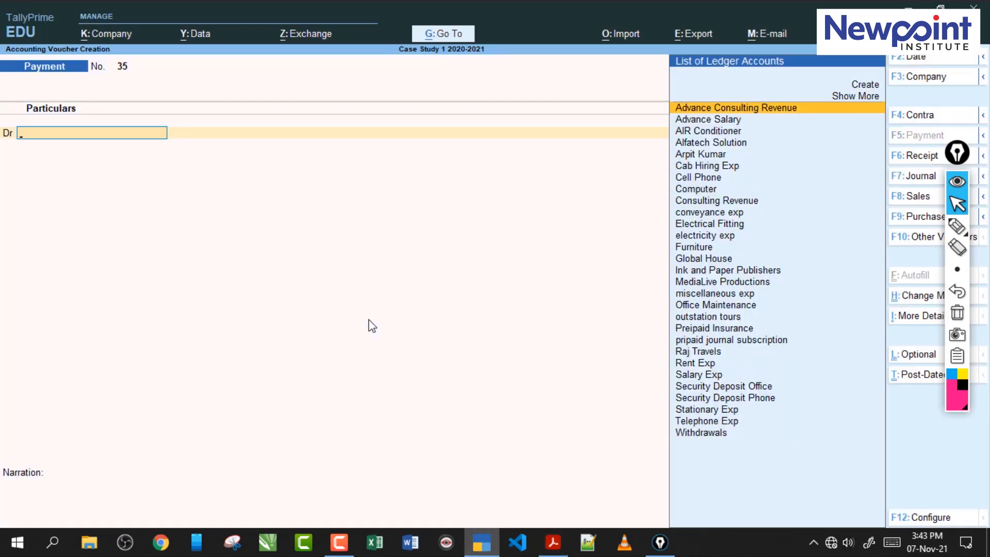
type("El")
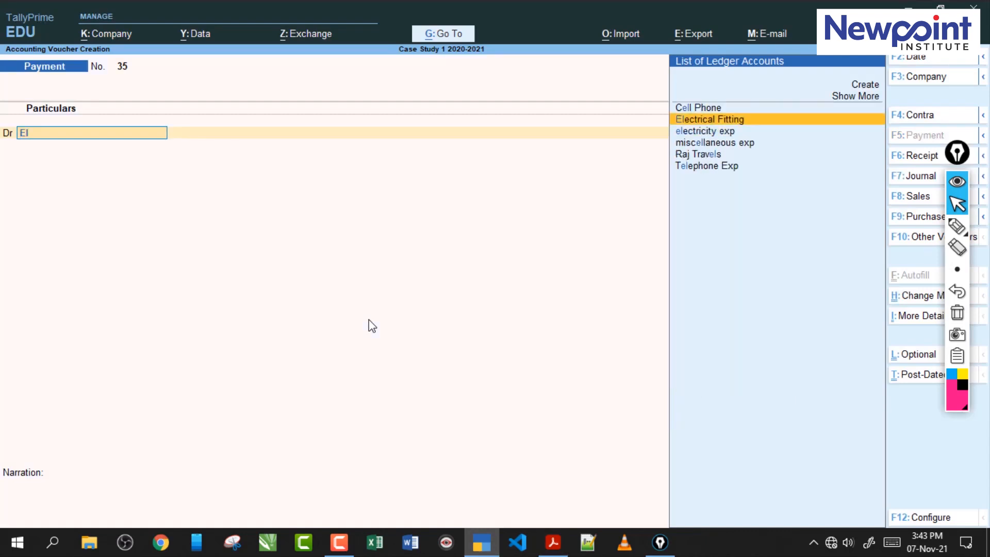
key("Down")
key("Return")
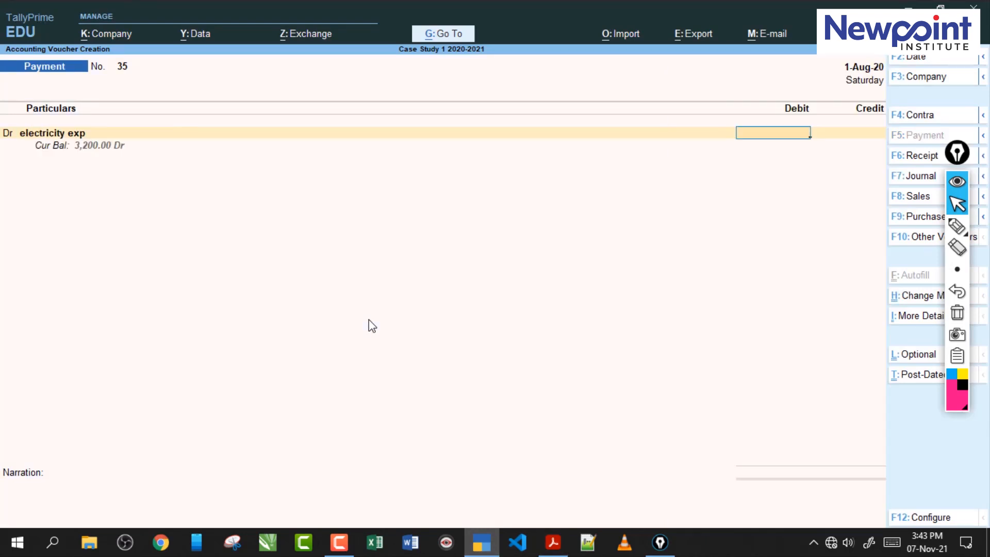
left_click(553, 550)
left_click(553, 552)
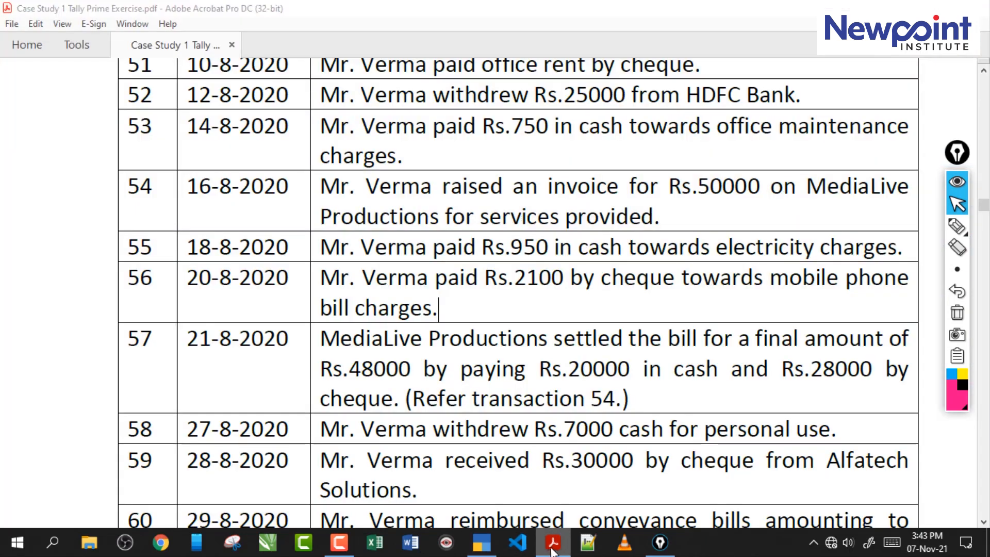
type("950")
key("Return")
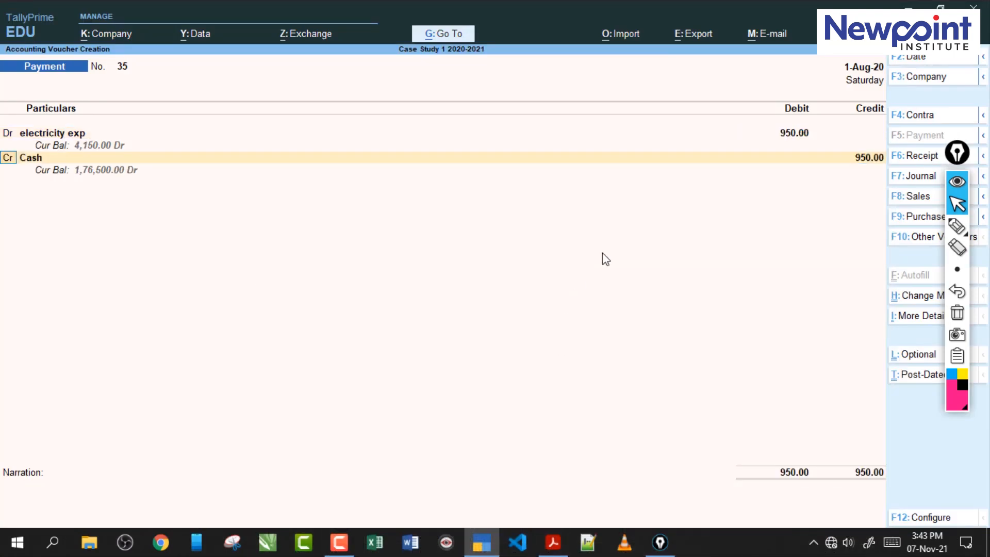
- Add a second debit line to the payment voucher for Telephone Exp with 2,100
key("d")
key("Return")
type("Te")
key("Return")
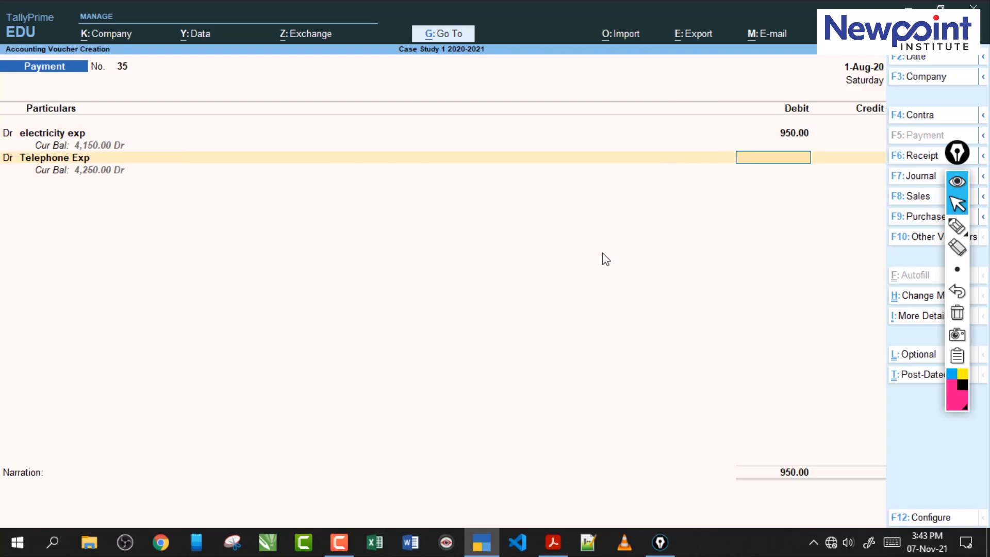
left_click(554, 546)
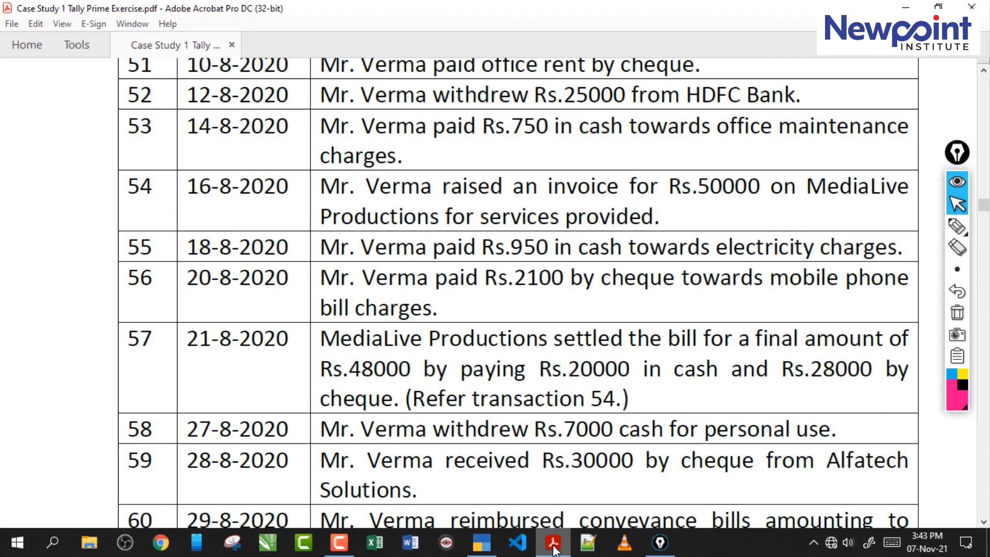
left_click(553, 548)
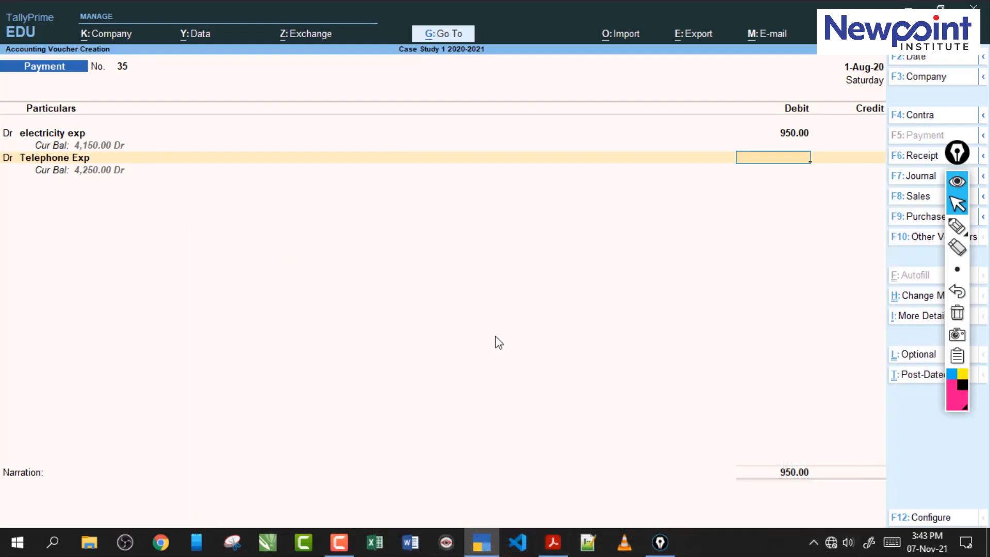
key("Return")
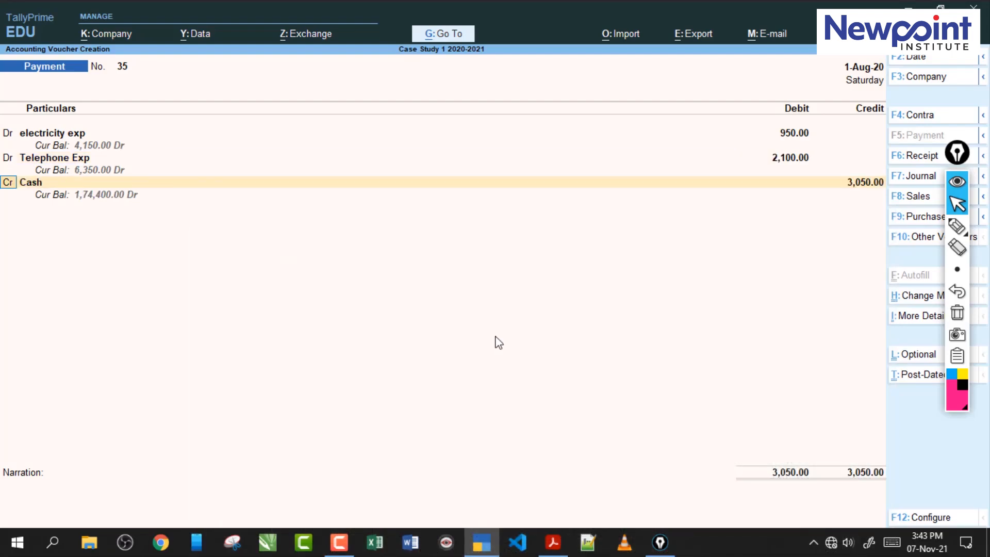
- Credit Cash with 950 and add Hdfc Bank as a second credit line for 2,100
key("Return")
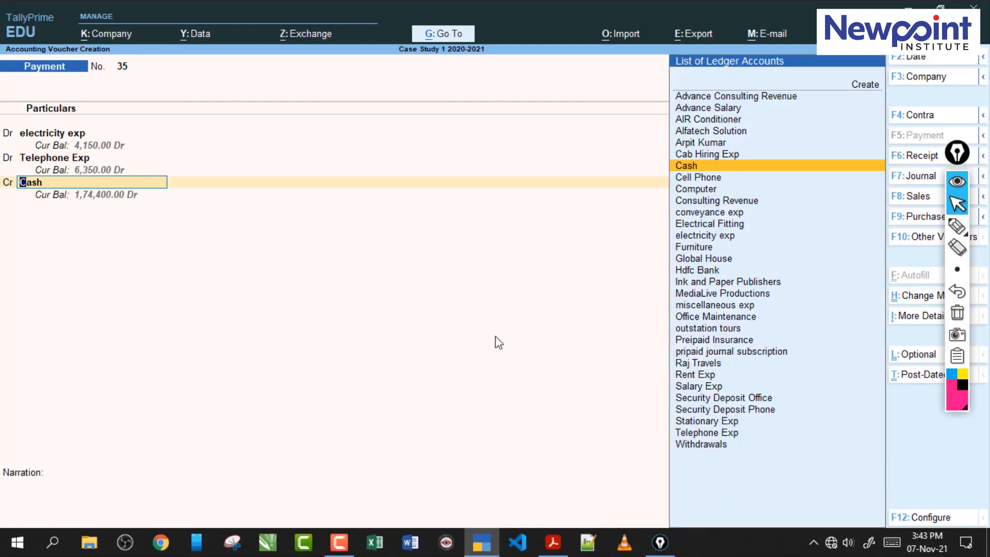
key("Return")
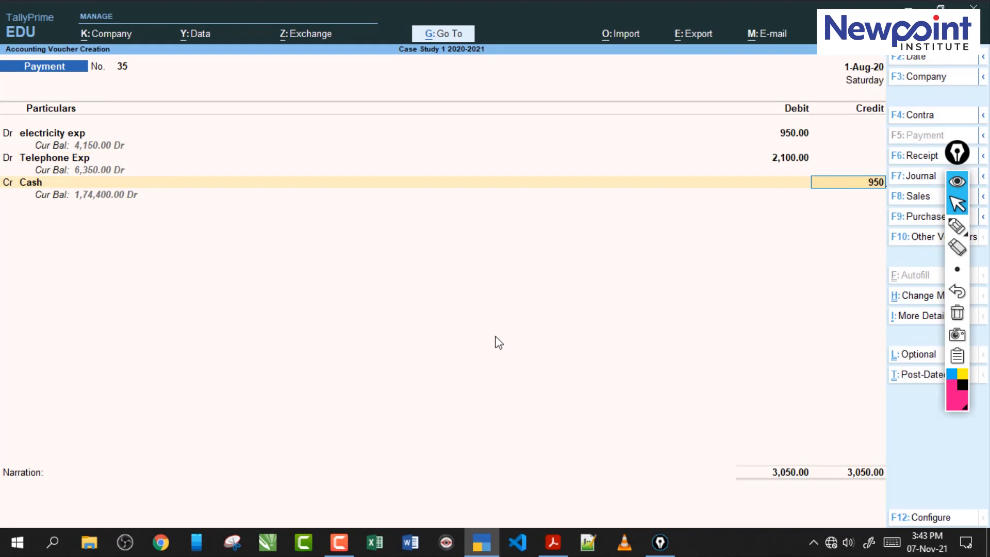
type("950")
key("Return")
key("Return")
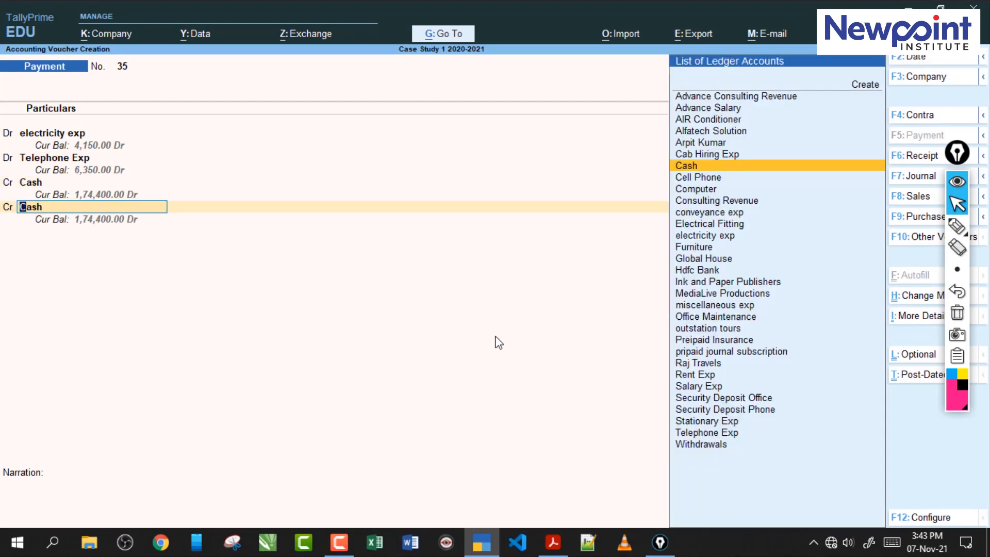
type("Hd")
key("Return")
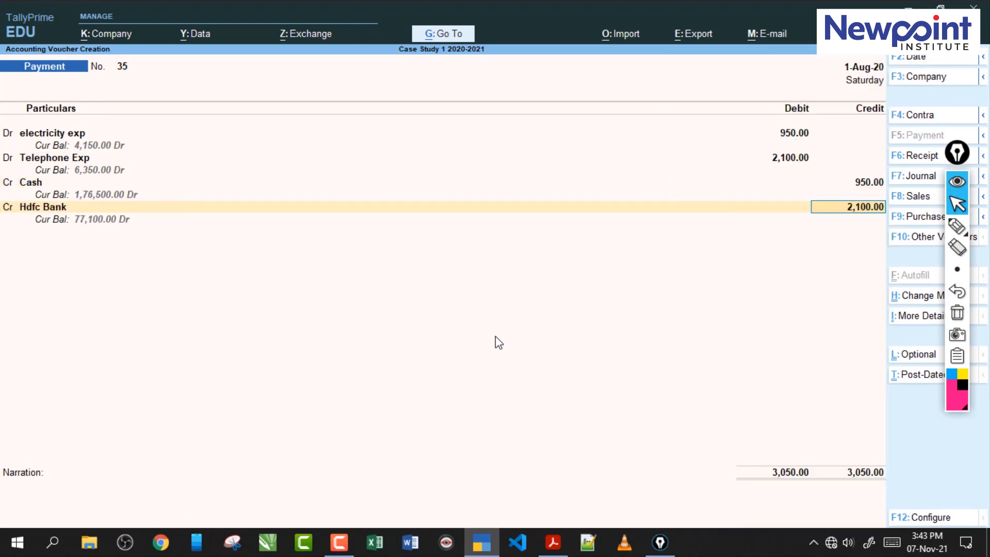
- Review the payment voucher, examining its voucher type and the two expense debits against the cash and bank credits
left_click(958, 225)
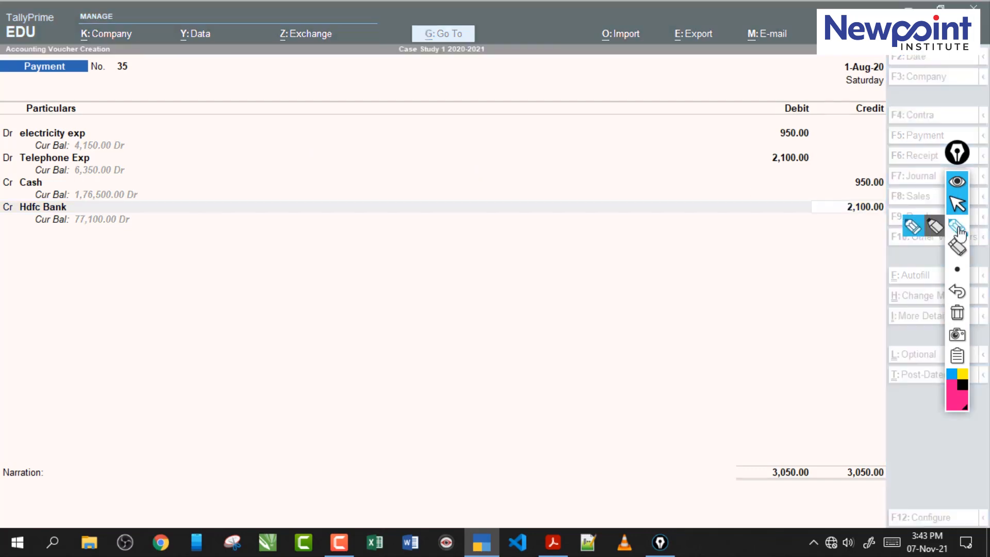
mouse_move(60, 84)
left_mouse_down()
mouse_move(13, 87)
mouse_move(49, 79)
left_mouse_up()
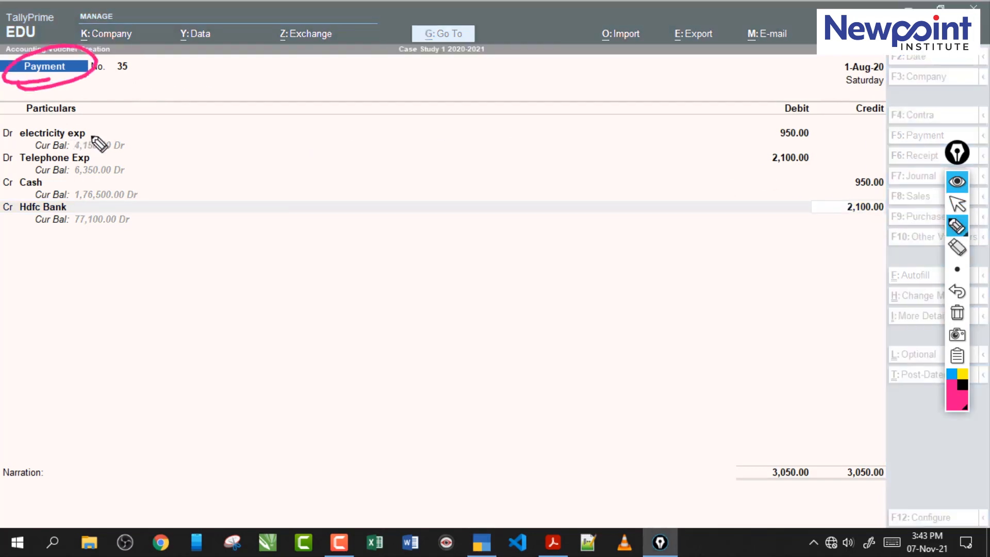
left_click_drag(94, 136, 169, 115)
left_click_drag(52, 191, 174, 146)
left_click_drag(66, 212, 126, 210)
mouse_move(135, 112)
left_mouse_down()
mouse_move(212, 155)
mouse_move(139, 251)
left_mouse_up()
left_click_drag(259, 172, 341, 166)
left_click_drag(311, 151, 319, 187)
left_click(958, 313)
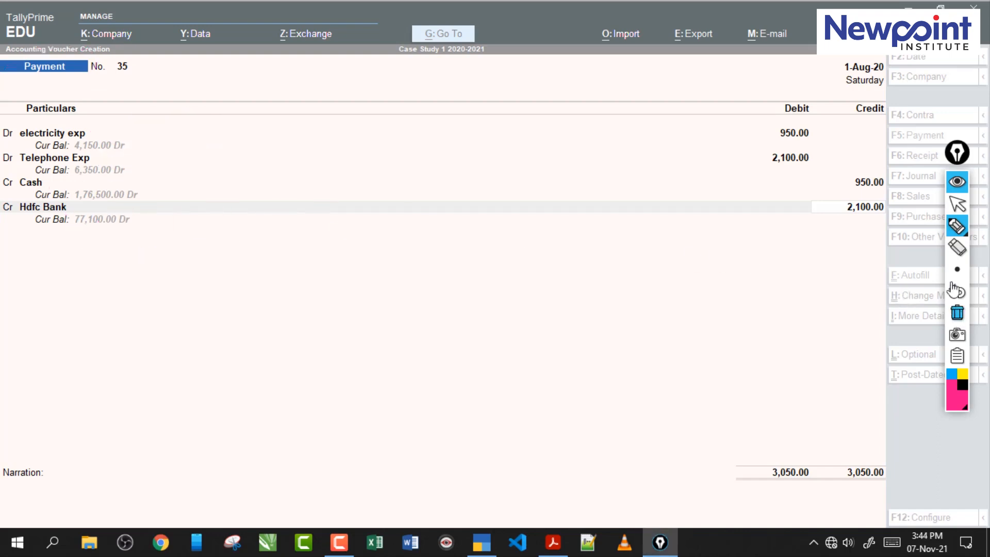
- Confirm the Hdfc Bank credit of 2,100 and save the payment voucher
left_click(957, 205)
left_click(839, 209)
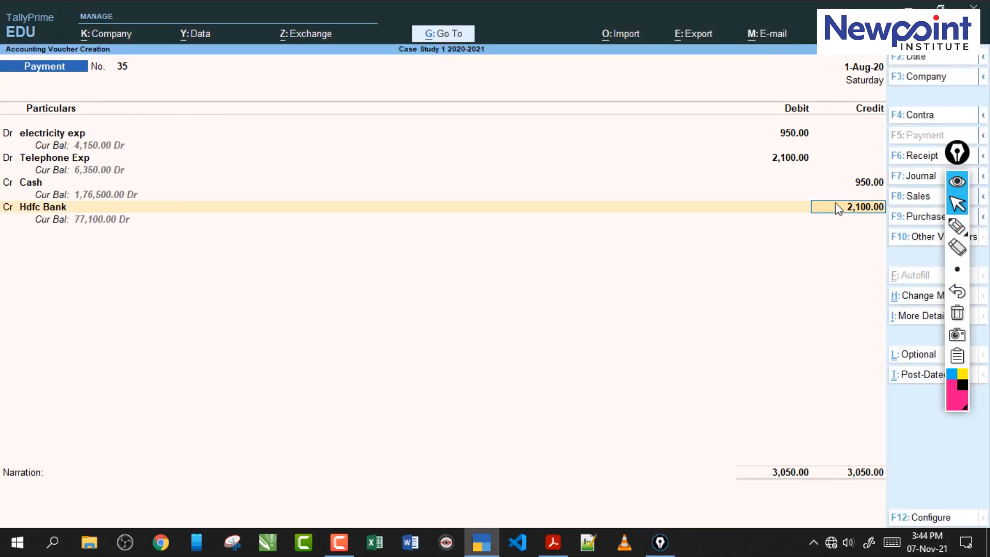
key("Return")
key("ctrl+a")
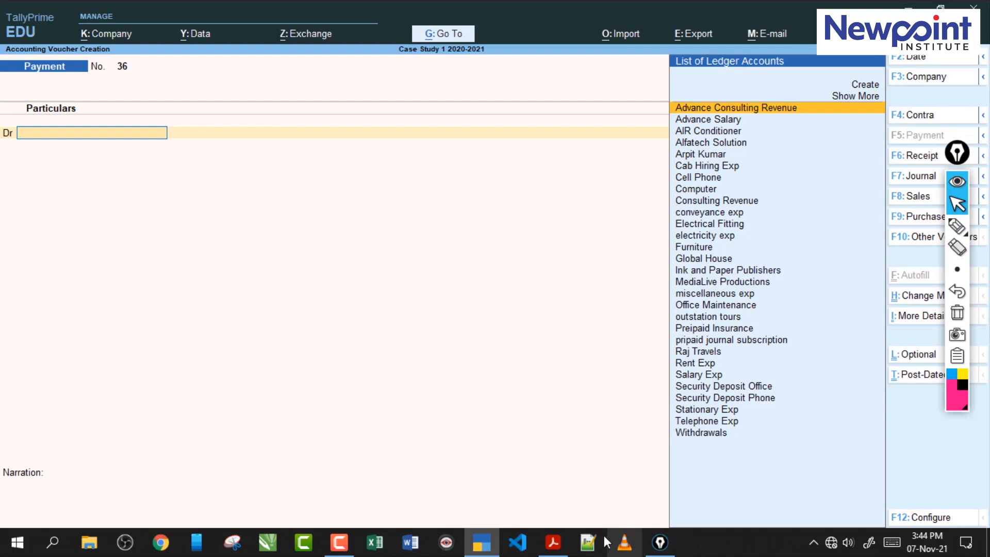
- Read transaction 57 in the exercise PDF against transaction 54, examining the invoice amount, the final settlement and its cash and cheque parts
left_click(553, 541)
left_click_drag(330, 130, 546, 131)
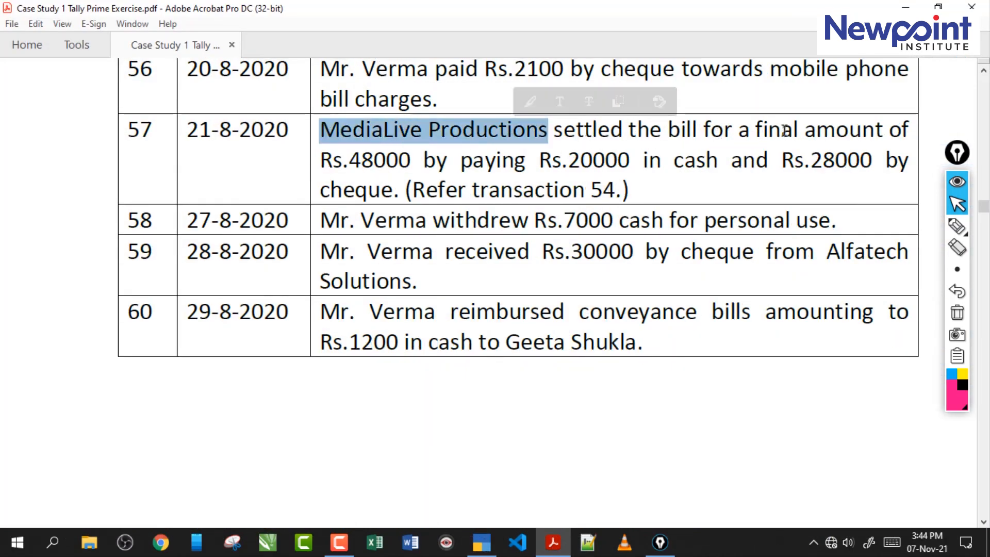
left_click_drag(349, 159, 411, 161)
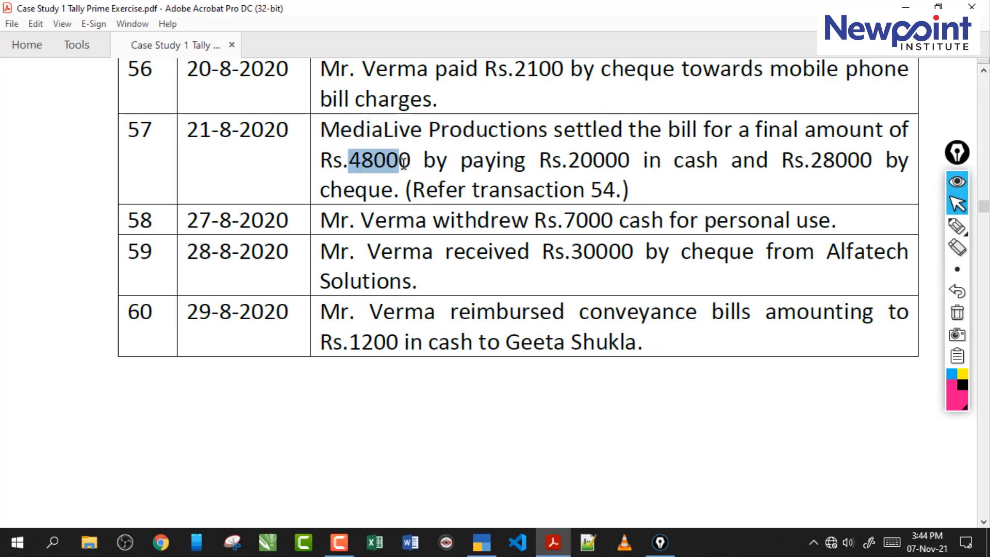
left_click_drag(580, 161, 643, 161)
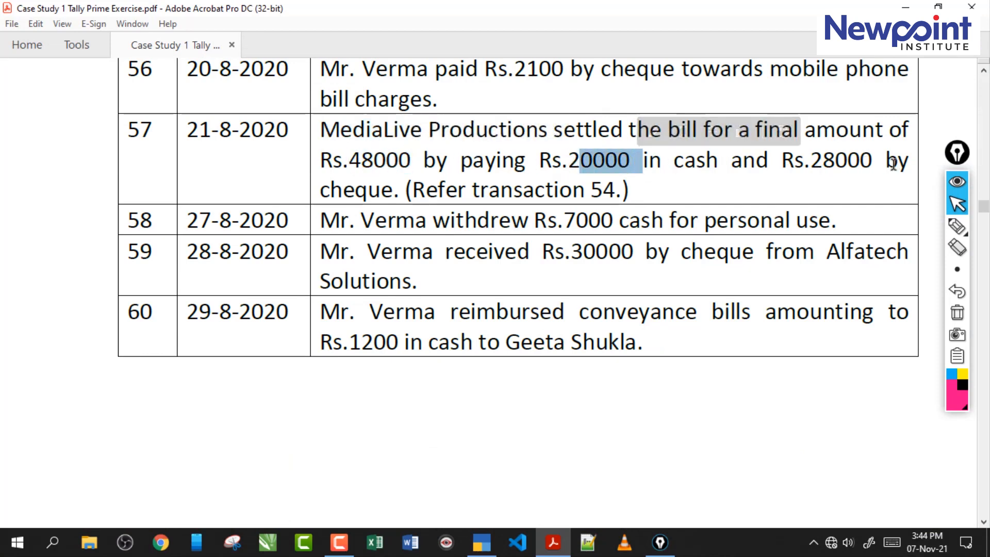
left_click(393, 194)
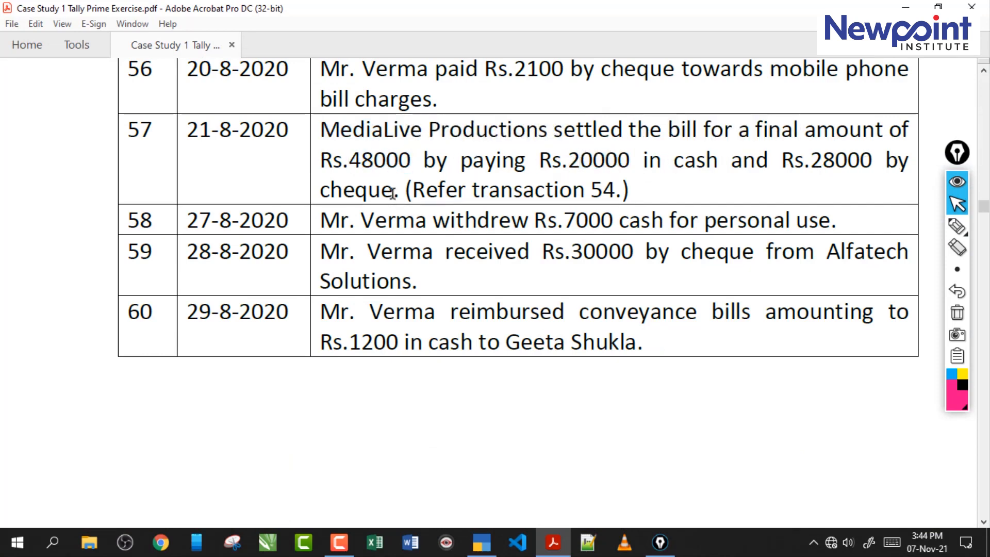
left_click(955, 228)
left_click_drag(406, 145, 652, 142)
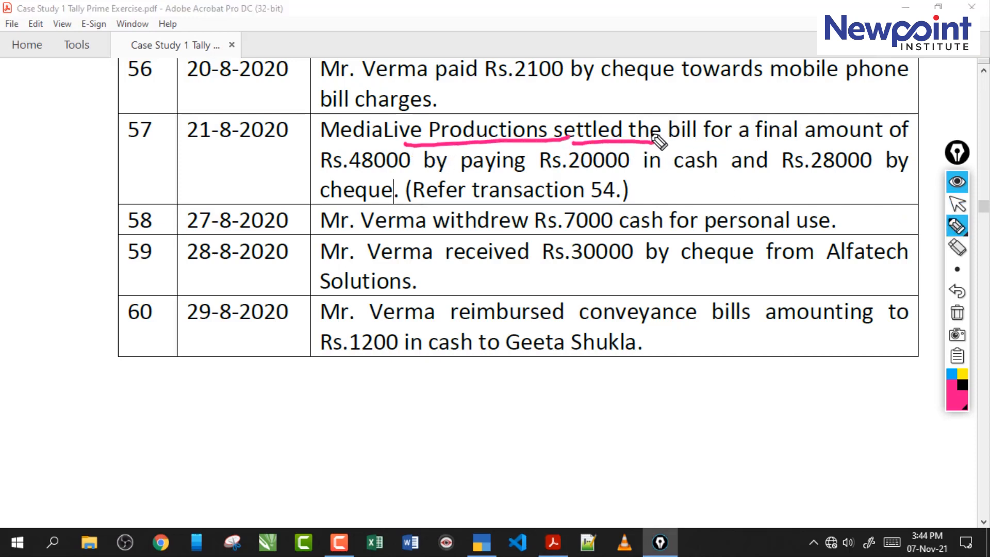
left_click_drag(758, 142, 877, 141)
mouse_move(342, 178)
left_mouse_down()
mouse_move(330, 155)
mouse_move(361, 170)
left_mouse_up()
left_click(564, 173)
left_click_drag(564, 174, 719, 170)
left_click_drag(805, 177, 883, 174)
left_click_drag(331, 200, 615, 207)
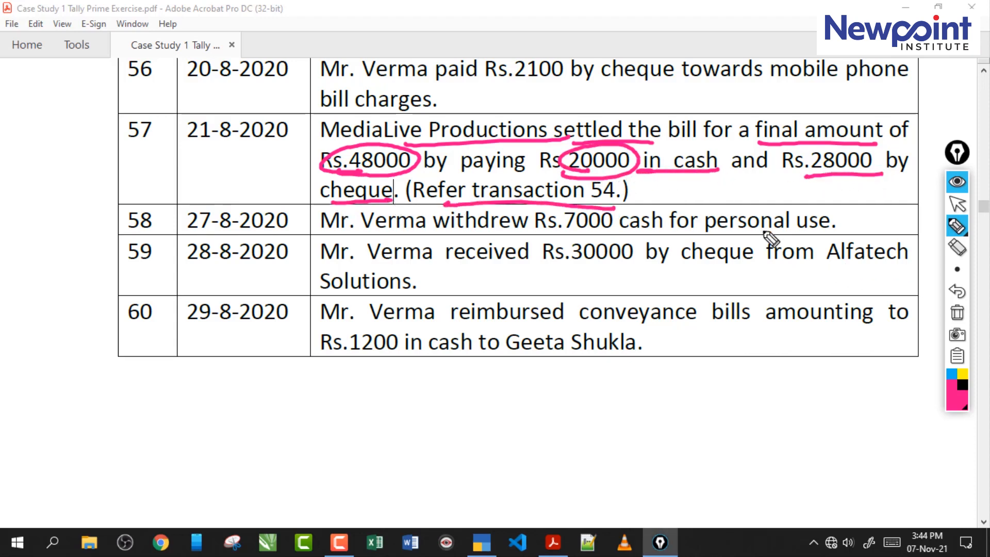
left_click(954, 312)
left_click(957, 204)
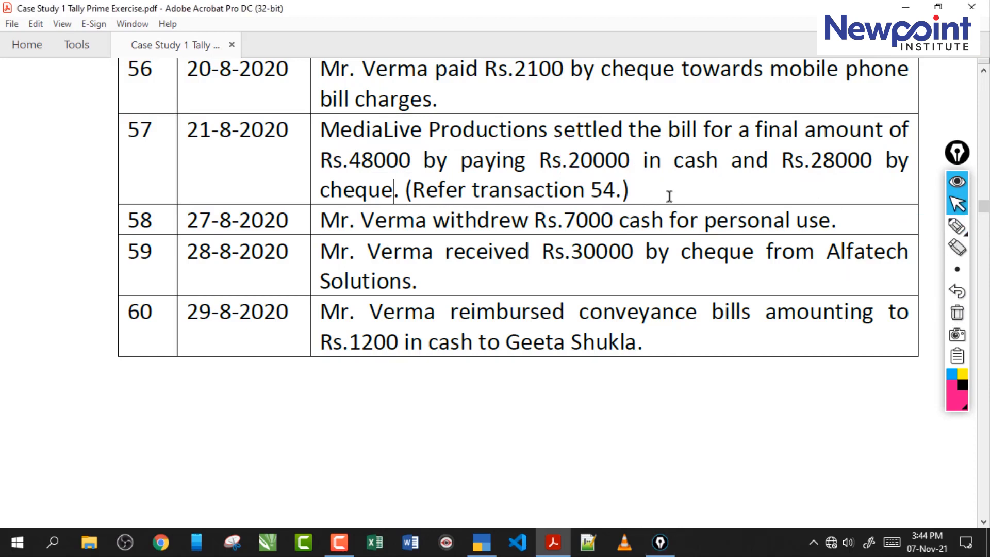
scroll(669, 196, "up", 5)
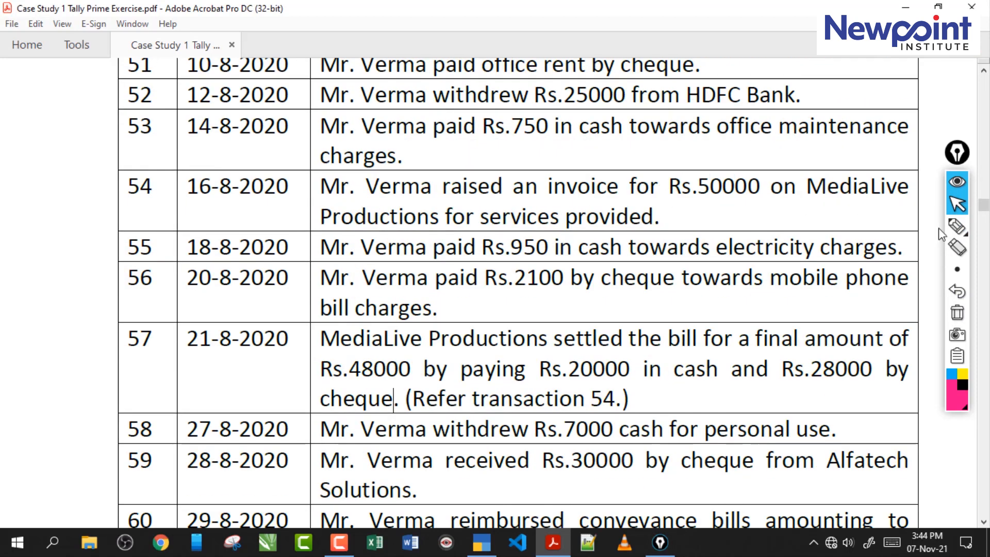
left_click(957, 226)
mouse_move(686, 203)
left_mouse_down()
mouse_move(670, 206)
mouse_move(727, 184)
mouse_move(717, 205)
mouse_move(761, 205)
left_mouse_up()
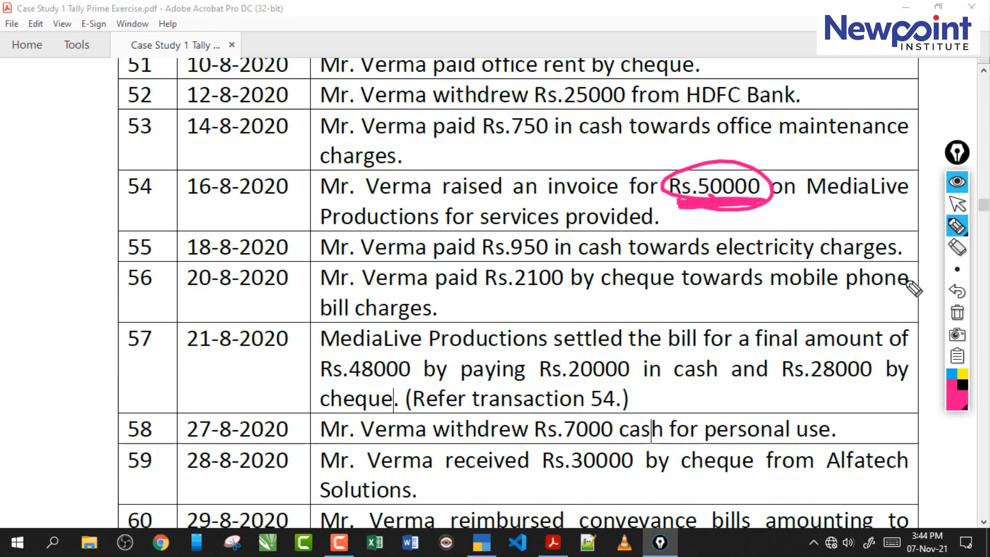
left_click(957, 316)
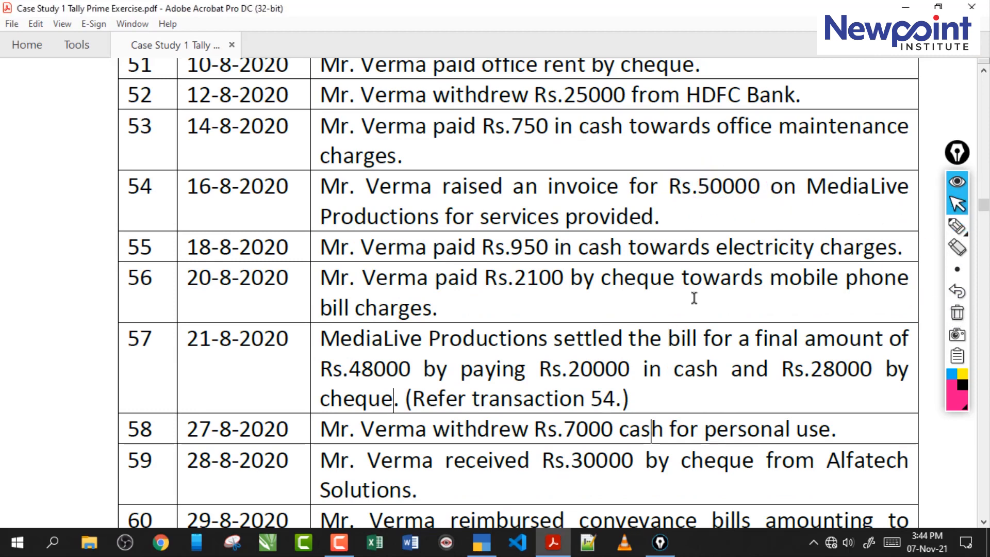
scroll(695, 298, "down", 2)
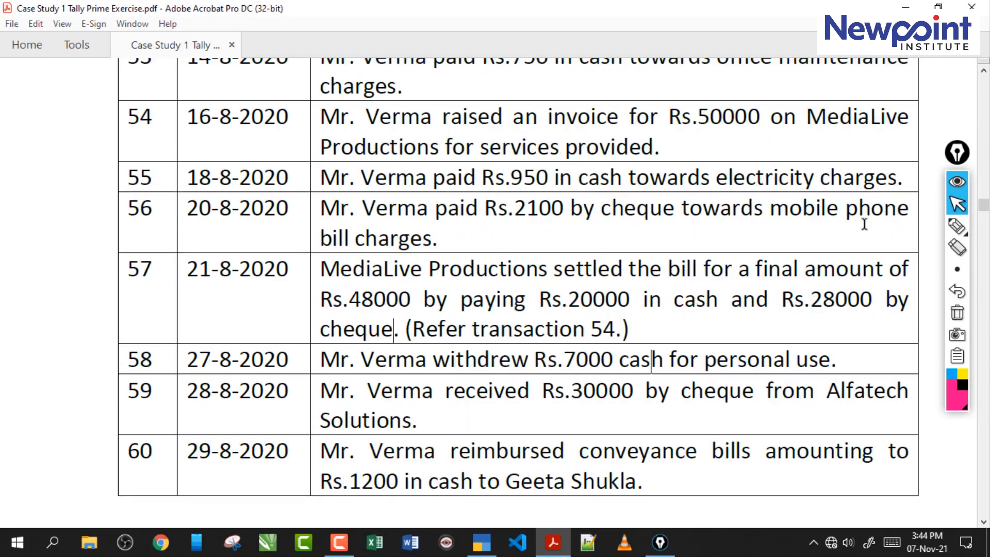
- Underline the final settlement wording of transaction 57, write and circle the 2000 difference as discount, and clear the markings
left_click(957, 226)
left_click_drag(550, 282, 878, 283)
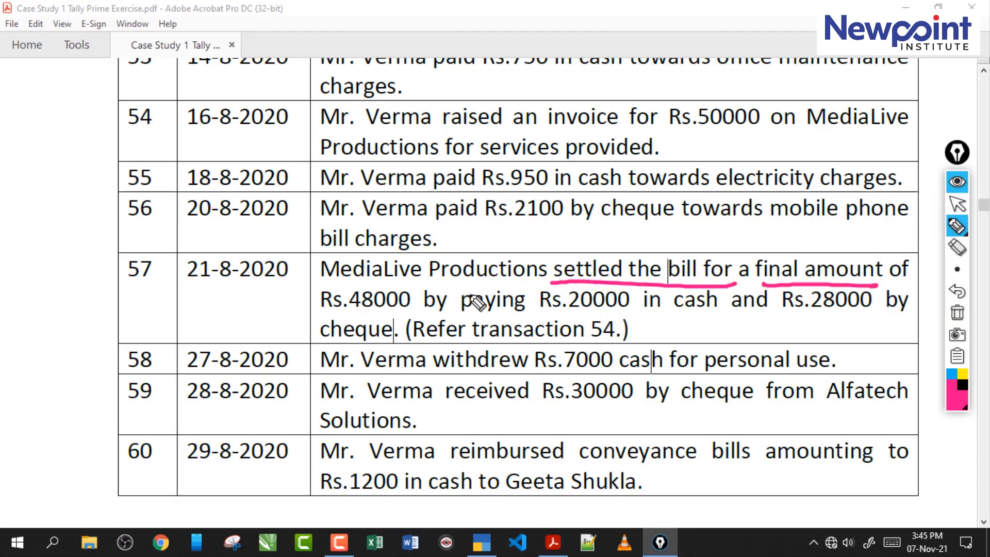
mouse_move(230, 308)
left_mouse_down()
mouse_move(251, 325)
mouse_move(326, 285)
left_mouse_up()
left_click_drag(228, 338, 246, 336)
left_click_drag(332, 280, 303, 268)
left_click_drag(386, 277, 411, 283)
mouse_move(386, 290)
left_mouse_down()
mouse_move(412, 287)
mouse_move(415, 308)
left_mouse_up()
left_click_drag(441, 275, 439, 305)
mouse_move(461, 294)
left_mouse_down()
mouse_move(510, 291)
mouse_move(512, 309)
mouse_move(334, 340)
left_mouse_up()
mouse_move(248, 360)
left_mouse_down()
mouse_move(642, 263)
mouse_move(425, 372)
left_mouse_up()
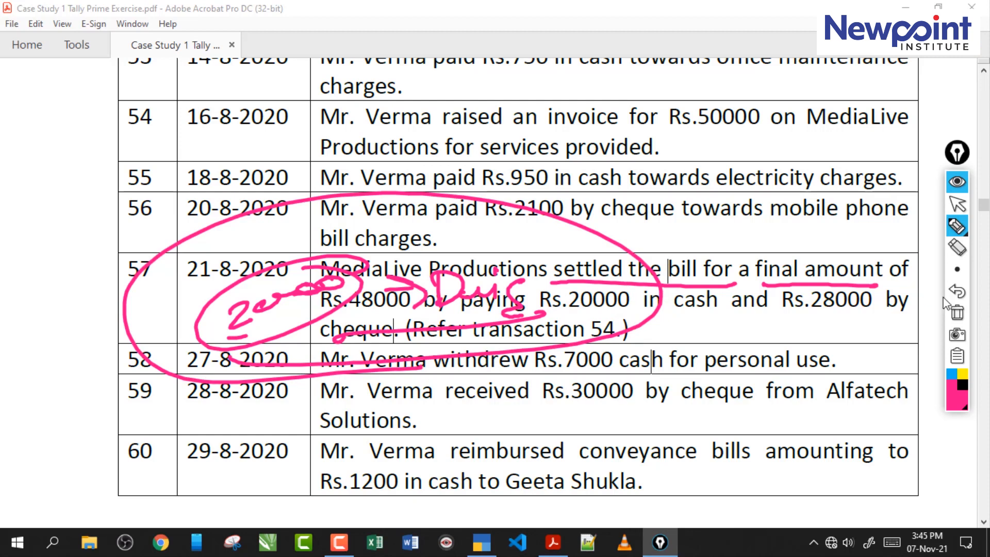
left_click(957, 312)
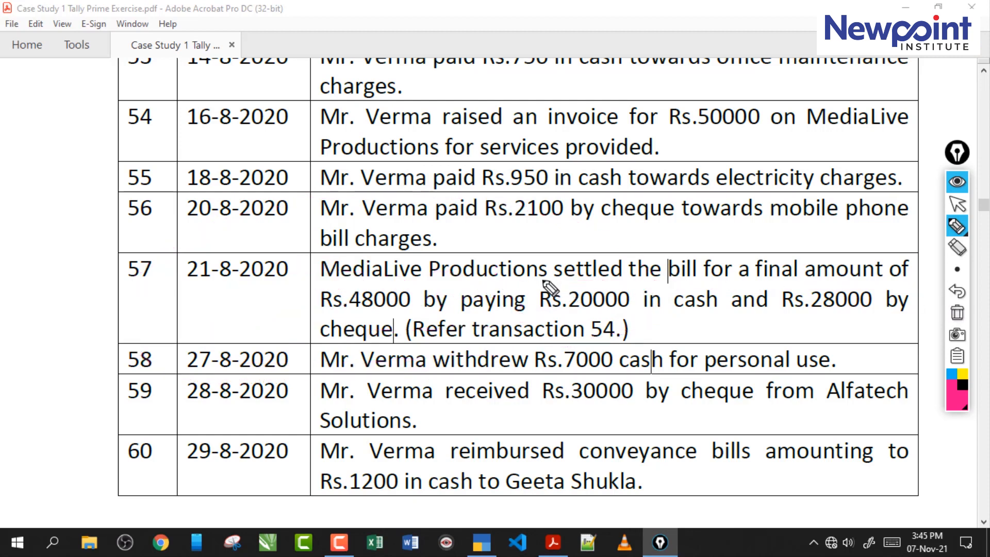
- Underline the final amount of 48000 in transaction 57 and the 50000 invoice in transaction 54, and clear the markings
left_click_drag(539, 283, 687, 279)
left_click_drag(752, 284, 858, 282)
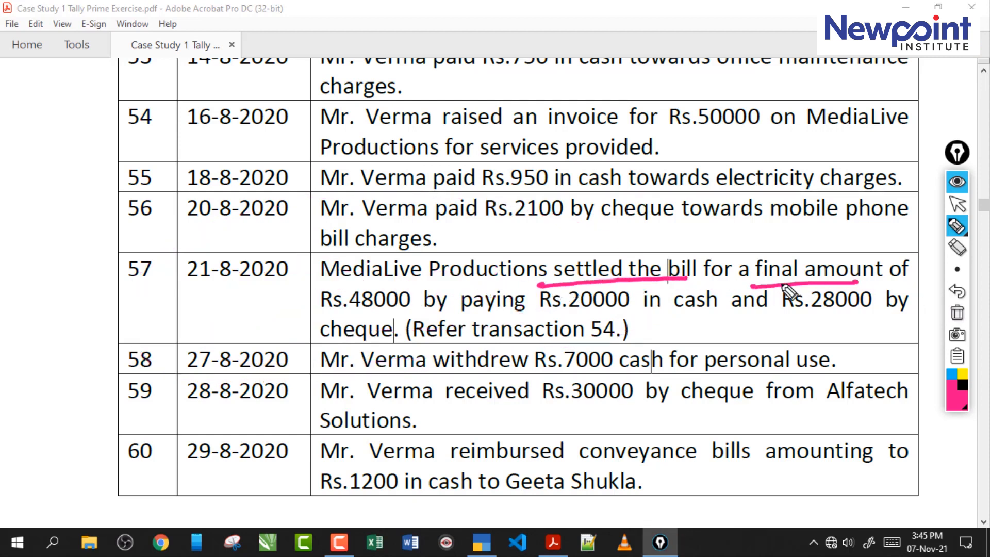
left_click_drag(338, 313, 409, 312)
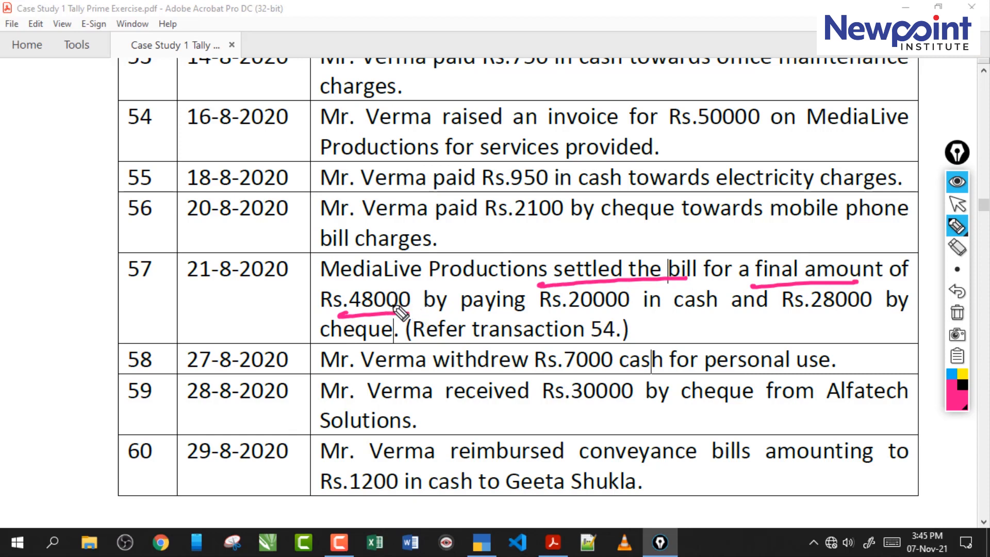
left_click_drag(687, 129, 764, 131)
mouse_move(227, 298)
left_mouse_down()
mouse_move(276, 290)
mouse_move(320, 266)
mouse_move(329, 302)
mouse_move(363, 281)
mouse_move(387, 285)
left_mouse_up()
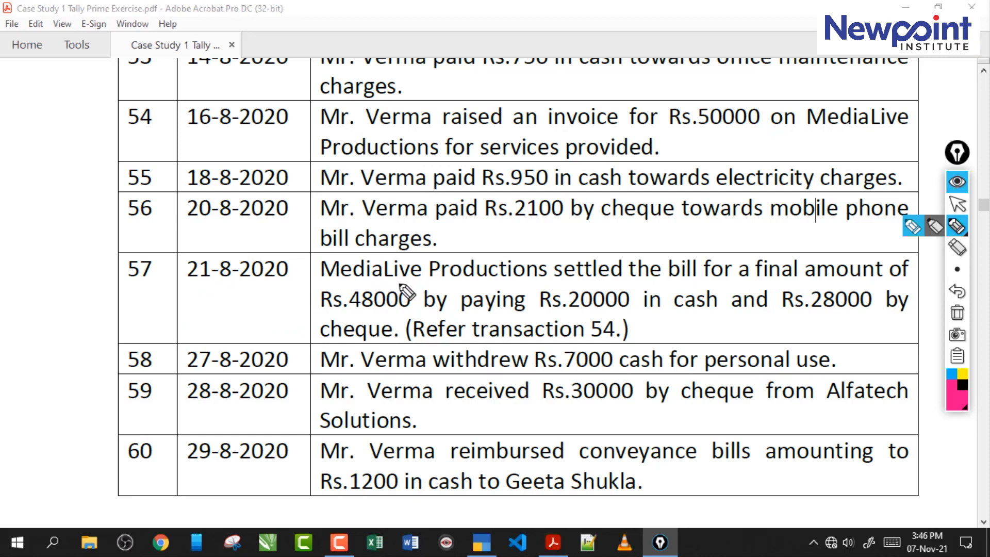
left_click_drag(562, 281, 678, 275)
left_click_drag(774, 282, 834, 283)
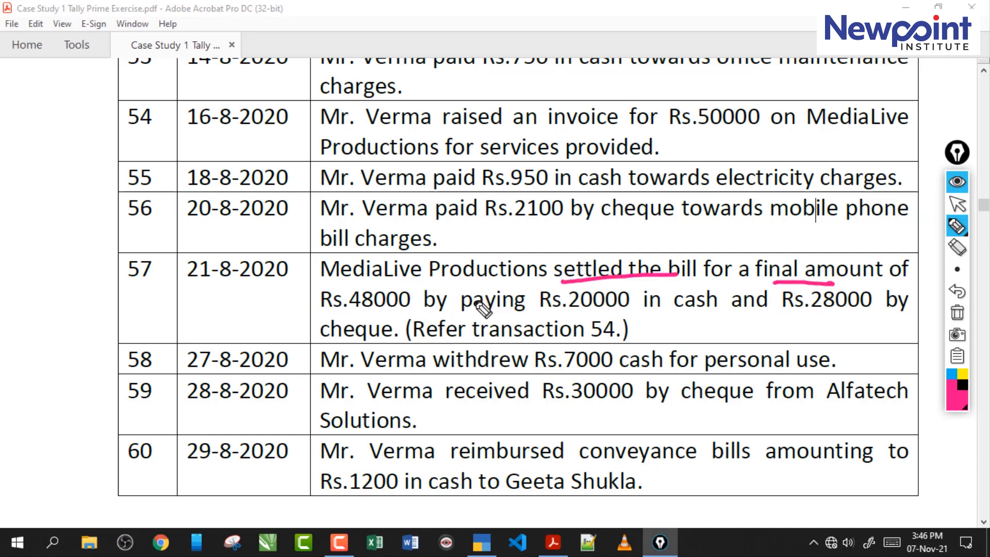
left_click_drag(334, 326, 381, 312)
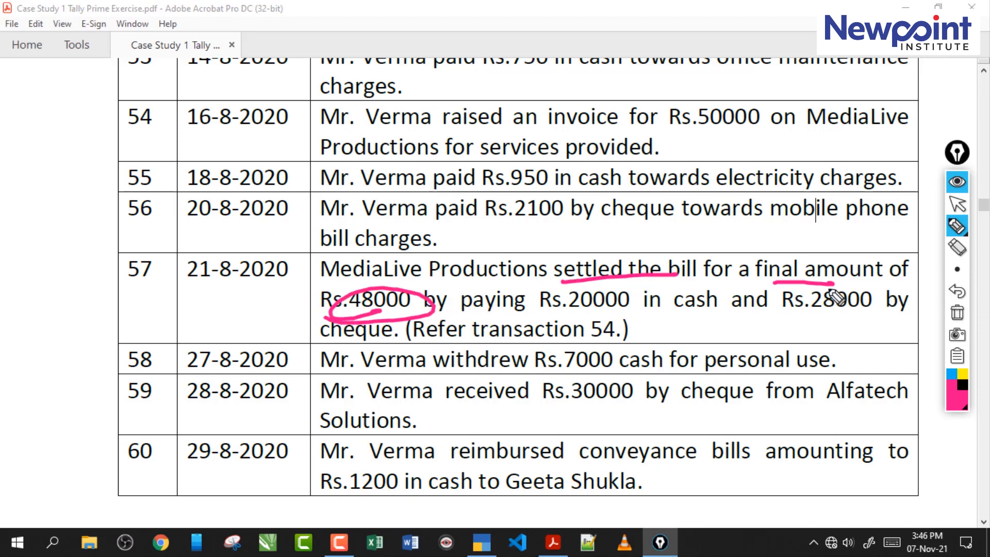
left_click(958, 314)
left_click(957, 204)
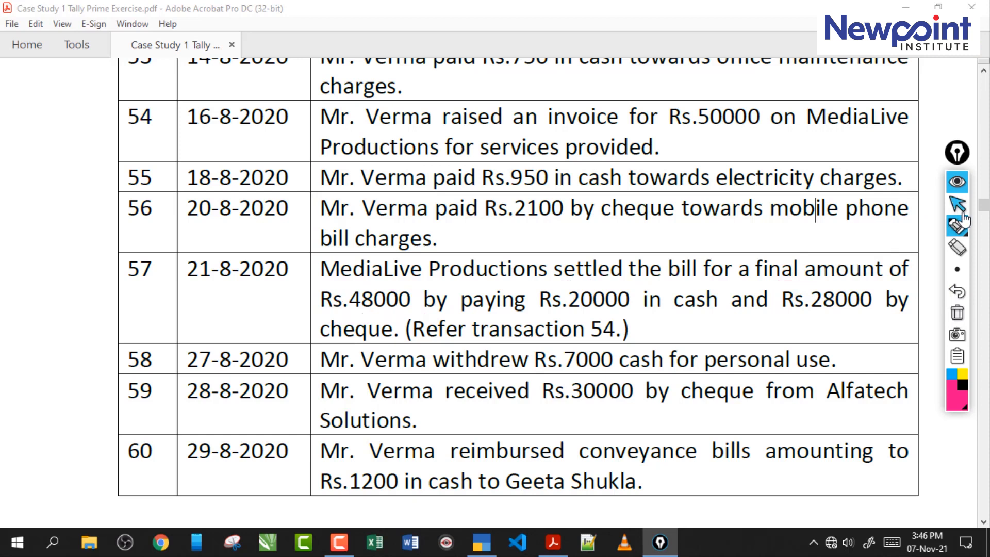
- Underline the cash part of transaction 57 and handwrite the entry line "Dr - Cash - 20000" on the page
left_click(957, 226)
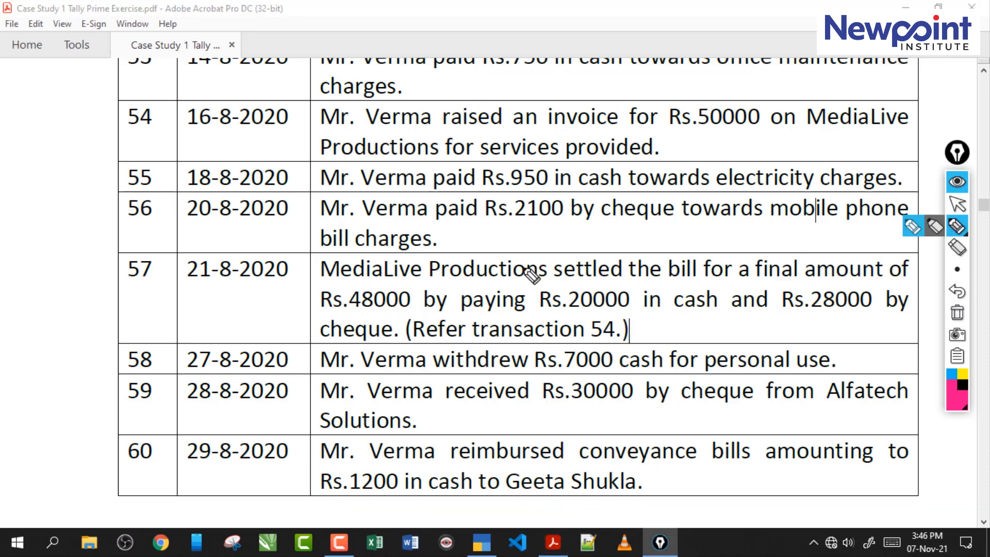
left_click_drag(625, 312, 712, 312)
mouse_move(466, 90)
left_mouse_down()
mouse_move(483, 120)
mouse_move(537, 106)
left_mouse_up()
left_click_drag(541, 109, 569, 104)
mouse_move(627, 83)
left_mouse_down()
mouse_move(616, 90)
mouse_move(619, 111)
left_mouse_up()
mouse_move(634, 106)
left_mouse_down()
mouse_move(666, 94)
mouse_move(702, 105)
left_mouse_up()
left_click_drag(711, 103, 798, 102)
left_click_drag(804, 93, 946, 78)
- Handwrite the second entry line "Dr - HDFC - 28000" beneath the cash debit
mouse_move(487, 149)
left_mouse_down()
mouse_move(489, 178)
mouse_move(511, 145)
mouse_move(526, 170)
mouse_move(549, 164)
left_mouse_up()
left_click_drag(614, 138, 615, 171)
mouse_move(627, 142)
left_mouse_down()
mouse_move(645, 155)
mouse_move(640, 171)
left_mouse_up()
mouse_move(655, 137)
left_mouse_down()
mouse_move(653, 168)
mouse_move(706, 138)
mouse_move(714, 157)
left_mouse_up()
mouse_move(750, 147)
left_mouse_down()
mouse_move(745, 170)
mouse_move(778, 150)
mouse_move(859, 166)
left_mouse_up()
mouse_move(879, 147)
left_mouse_down()
mouse_move(892, 155)
mouse_move(960, 127)
left_mouse_up()
left_click_drag(955, 161, 961, 202)
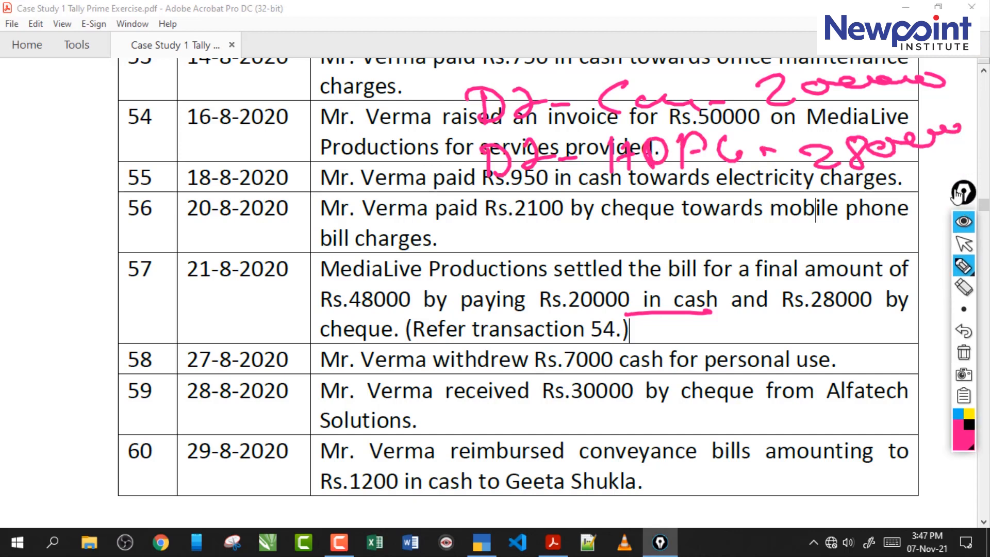
- Handwrite the third debit line for the discount of 2000 and underline the discount account
mouse_move(493, 199)
left_mouse_down()
mouse_move(494, 227)
mouse_move(503, 227)
left_mouse_up()
mouse_move(519, 217)
left_mouse_down()
mouse_move(541, 194)
mouse_move(618, 226)
mouse_move(708, 214)
mouse_move(732, 223)
mouse_move(766, 211)
left_mouse_up()
left_click_drag(955, 198, 961, 226)
left_click_drag(803, 195, 832, 221)
left_click_drag(854, 194, 839, 222)
left_click_drag(929, 203, 946, 196)
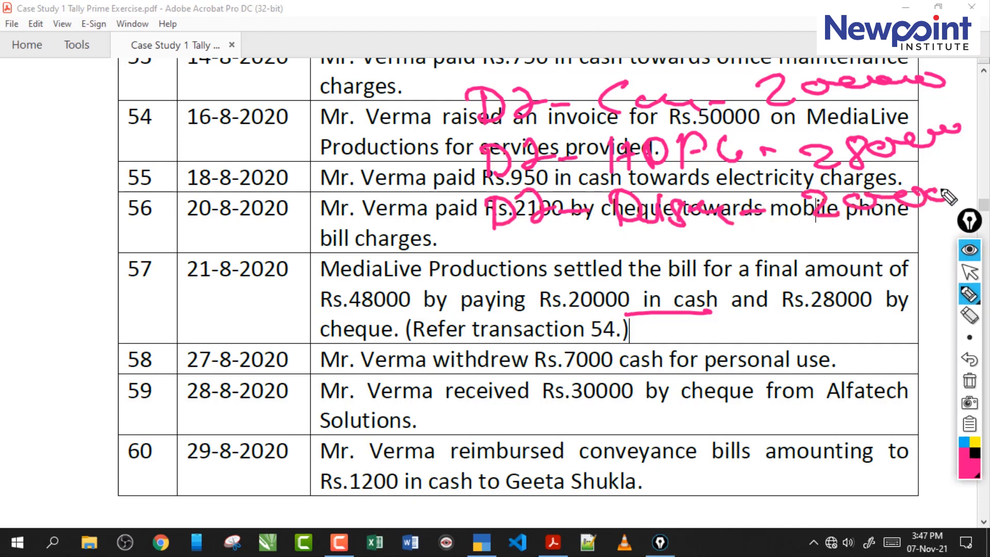
left_click_drag(642, 231, 774, 222)
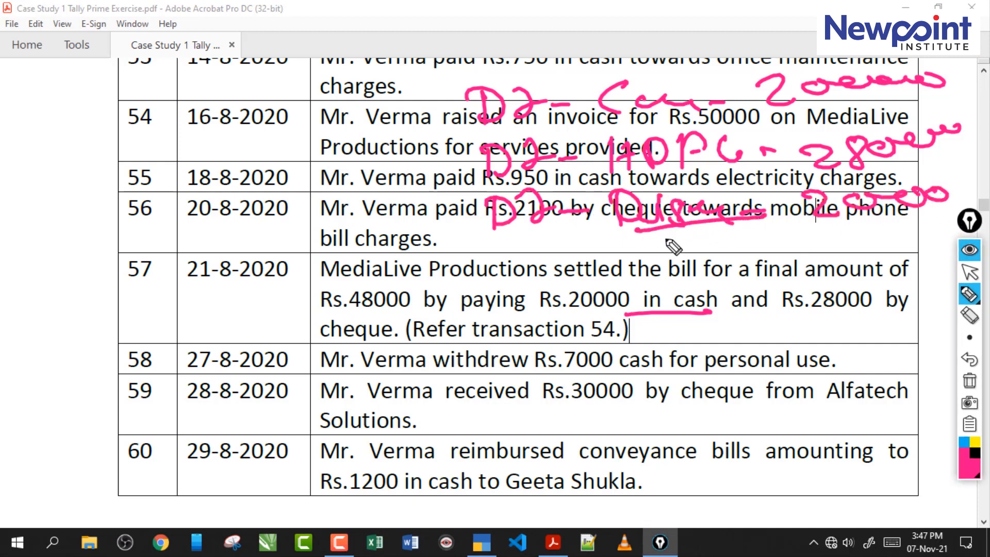
- Bracket the three handwritten debits and add the MediaLive Productions credit line of 50000 beneath them, underlined
left_click_drag(467, 109, 424, 202)
mouse_move(516, 268)
left_mouse_down()
mouse_move(483, 286)
mouse_move(613, 275)
mouse_move(656, 286)
mouse_move(694, 268)
mouse_move(743, 266)
left_mouse_up()
left_click_drag(748, 270, 796, 264)
left_click_drag(970, 221, 343, 225)
mouse_move(807, 253)
left_mouse_down()
mouse_move(831, 242)
mouse_move(918, 263)
mouse_move(988, 260)
mouse_move(833, 290)
left_mouse_up()
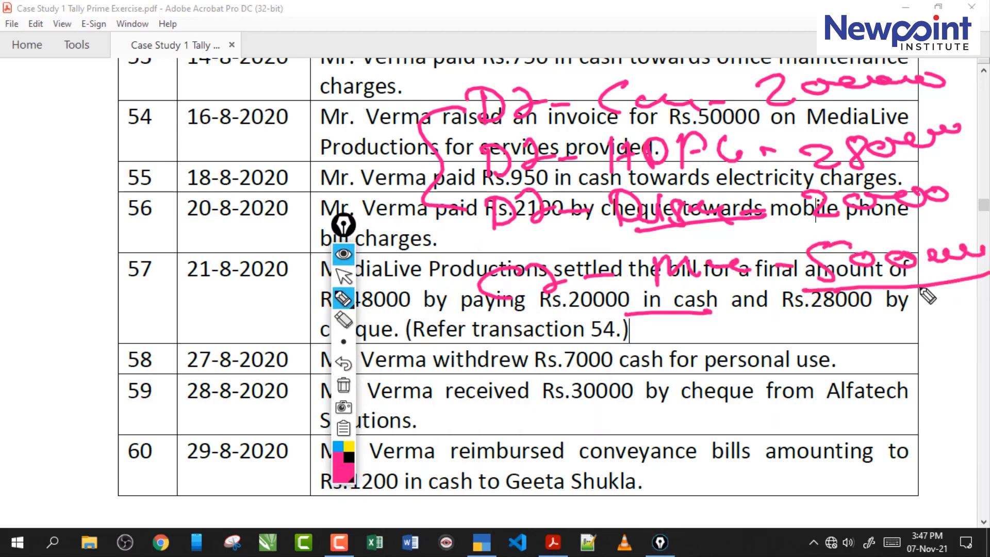
left_click_drag(626, 310, 784, 304)
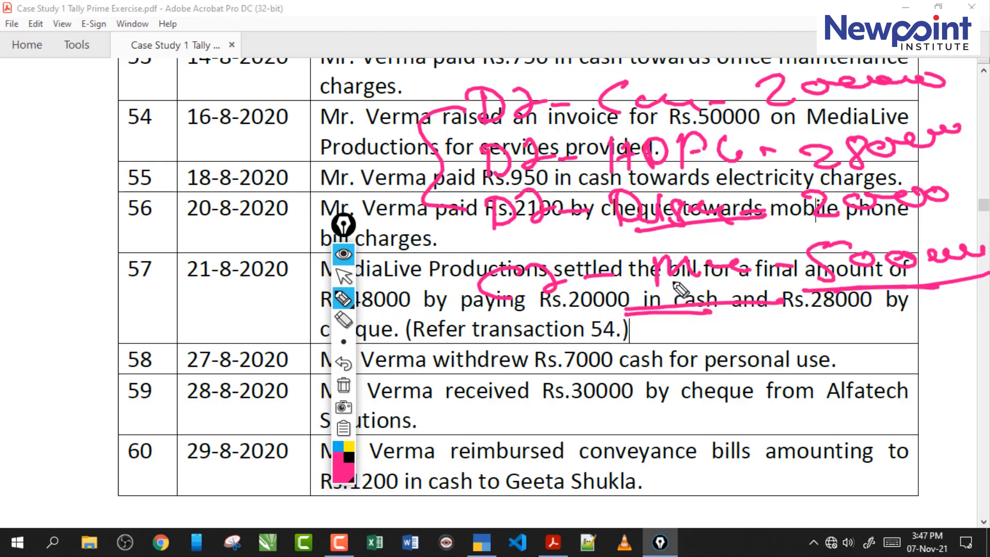
left_click_drag(859, 293, 954, 295)
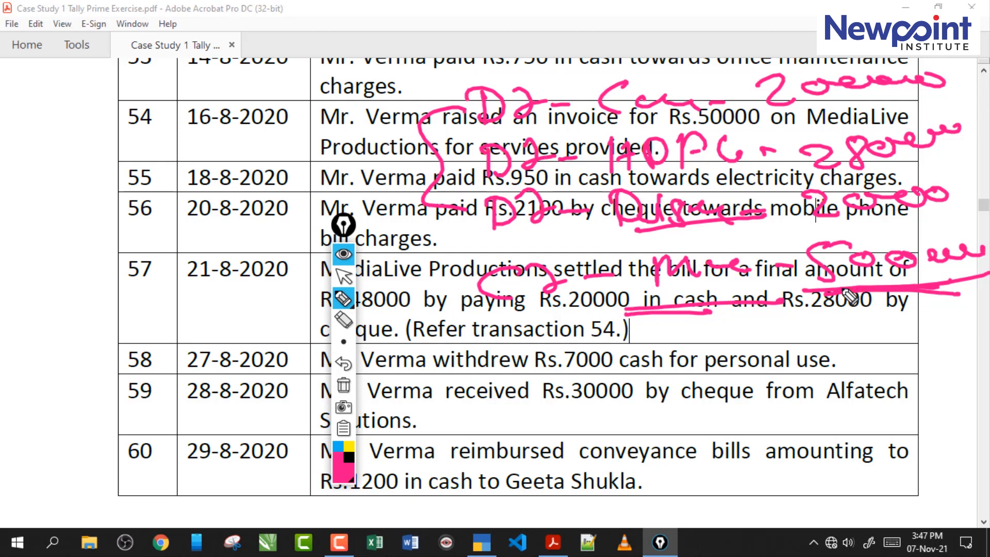
- Emphasise the discount line and both sides of the handwritten entry, and label the discount with an arrow as an indirect expense
left_click_drag(606, 231, 748, 223)
left_click_drag(832, 222, 905, 222)
left_click_drag(463, 107, 462, 196)
mouse_move(343, 108)
left_mouse_down()
mouse_move(332, 129)
mouse_move(423, 78)
left_mouse_up()
mouse_move(555, 341)
left_mouse_down()
mouse_move(534, 369)
mouse_move(622, 340)
left_mouse_up()
mouse_move(699, 267)
left_mouse_down()
mouse_move(665, 314)
mouse_move(787, 284)
mouse_move(710, 299)
left_mouse_up()
mouse_move(665, 140)
left_mouse_down()
mouse_move(681, 110)
mouse_move(651, 153)
left_mouse_up()
mouse_move(612, 219)
left_mouse_down()
mouse_move(594, 420)
mouse_move(642, 382)
mouse_move(665, 428)
mouse_move(701, 413)
mouse_move(787, 404)
left_mouse_up()
mouse_move(785, 362)
left_mouse_down()
mouse_move(830, 407)
mouse_move(877, 381)
mouse_move(861, 392)
left_mouse_up()
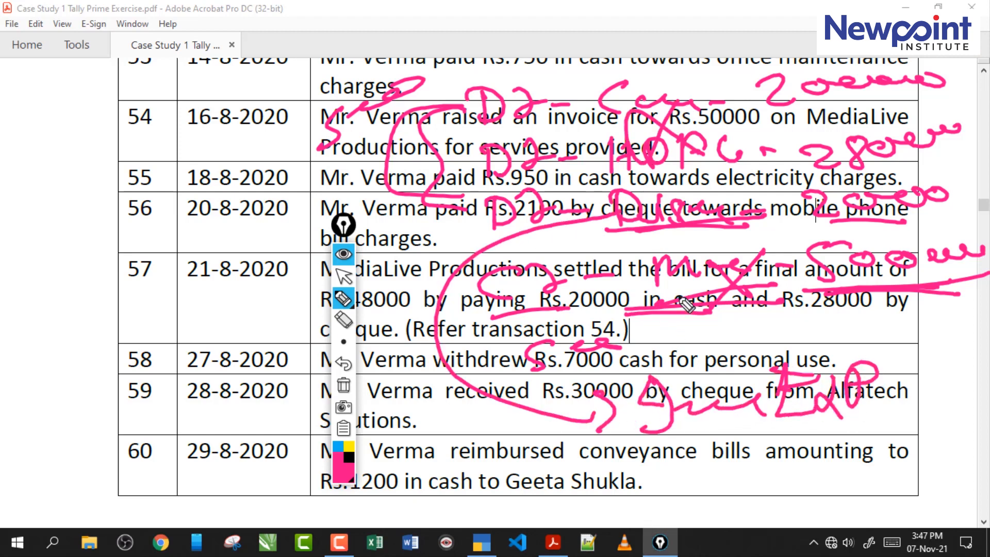
- Write and circle 50000 and 48000 beside the entry, underline the indirect expense label, and clear all markings
mouse_move(126, 118)
left_mouse_down()
mouse_move(106, 160)
mouse_move(127, 166)
mouse_move(200, 128)
mouse_move(283, 106)
mouse_move(137, 222)
mouse_move(192, 235)
mouse_move(203, 209)
mouse_move(273, 195)
mouse_move(90, 248)
mouse_move(294, 172)
left_mouse_up()
mouse_move(95, 291)
left_mouse_down()
mouse_move(309, 171)
mouse_move(60, 207)
mouse_move(160, 254)
left_mouse_up()
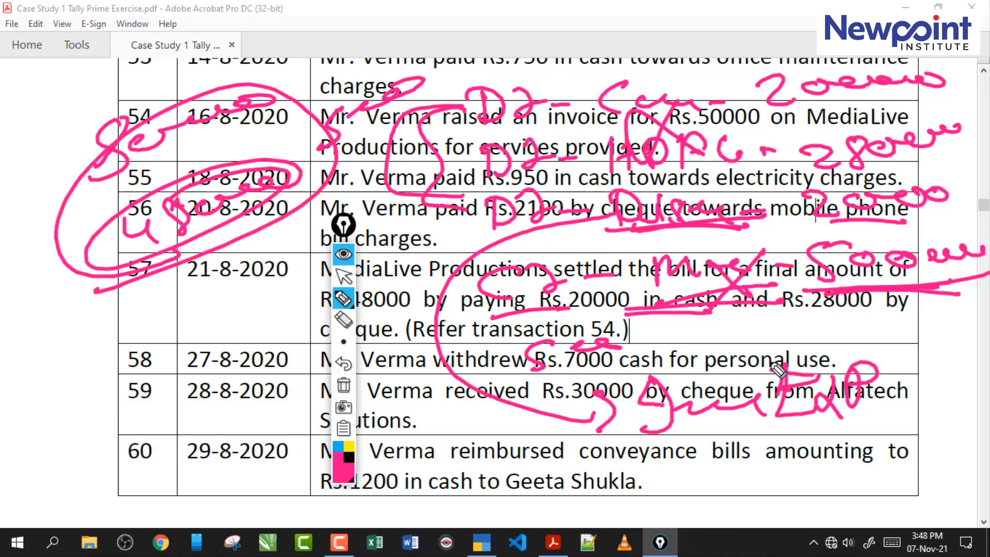
mouse_move(702, 446)
left_mouse_down()
mouse_move(727, 462)
mouse_move(820, 444)
mouse_move(699, 473)
mouse_move(866, 454)
left_mouse_up()
mouse_move(345, 226)
left_mouse_down()
mouse_move(888, 142)
mouse_move(913, 128)
left_mouse_up()
left_click(913, 287)
left_click(905, 180)
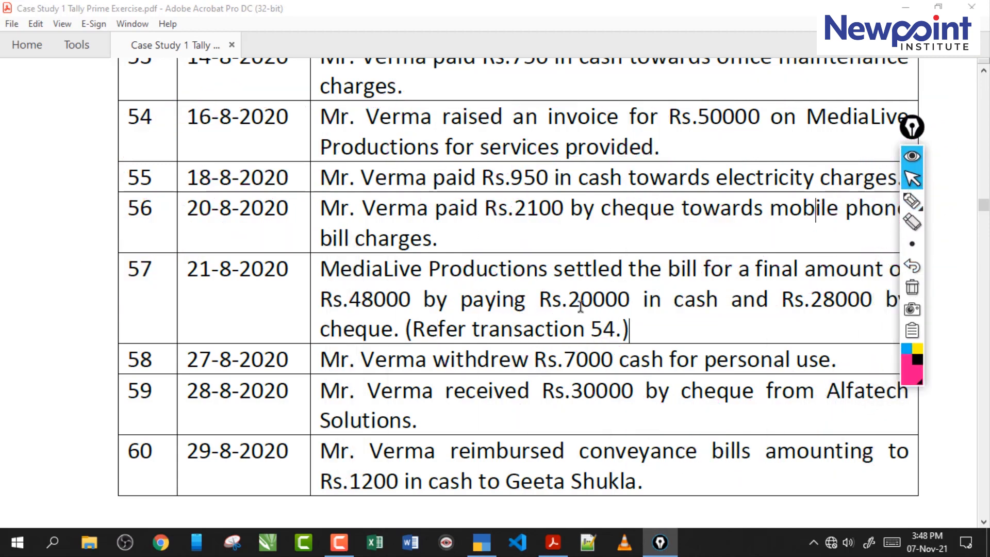
- Switch to TallyPrime and start a receipt voucher crediting MediaLive Productions with 50,000
left_click(482, 542)
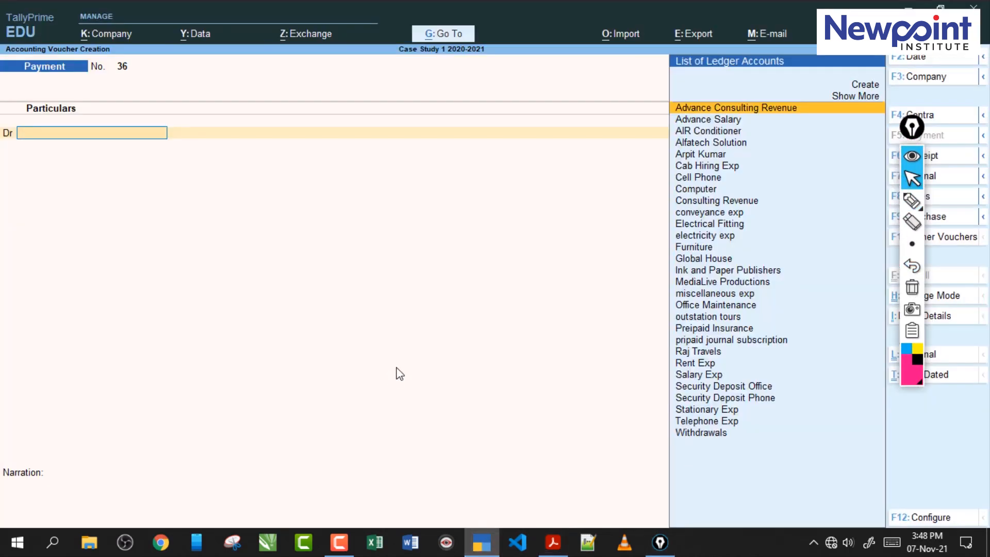
key("F6")
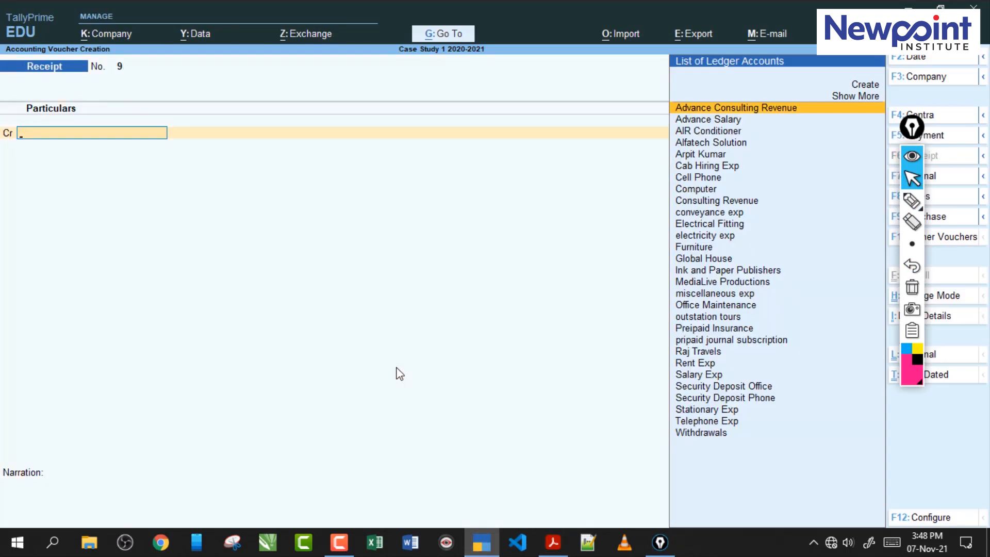
type("m")
key("Down")
key("Up")
key("Return")
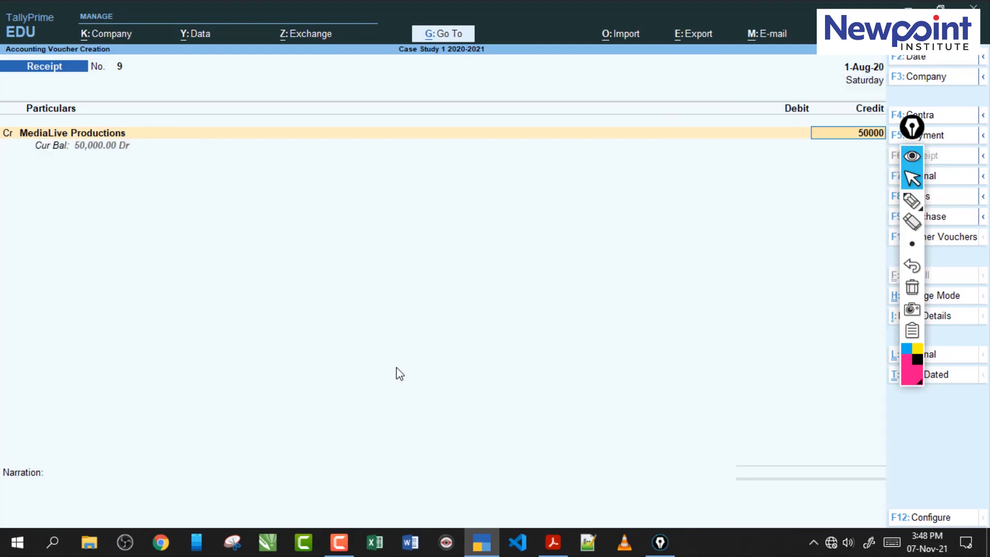
type("50000")
key("Return")
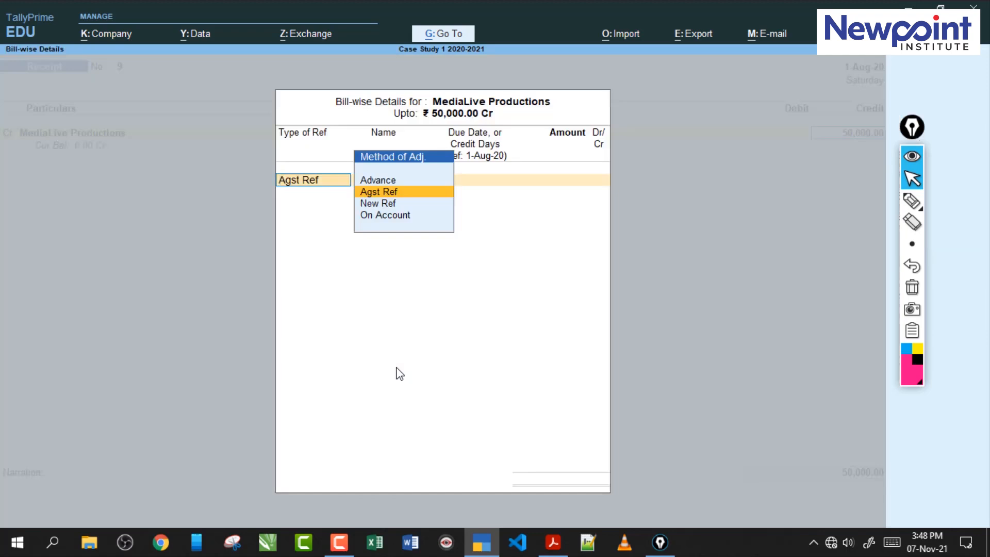
- Allocate the MediaLive Productions credit as Agst Ref to pending bill 5 and accept the bill-wise details
key("Return")
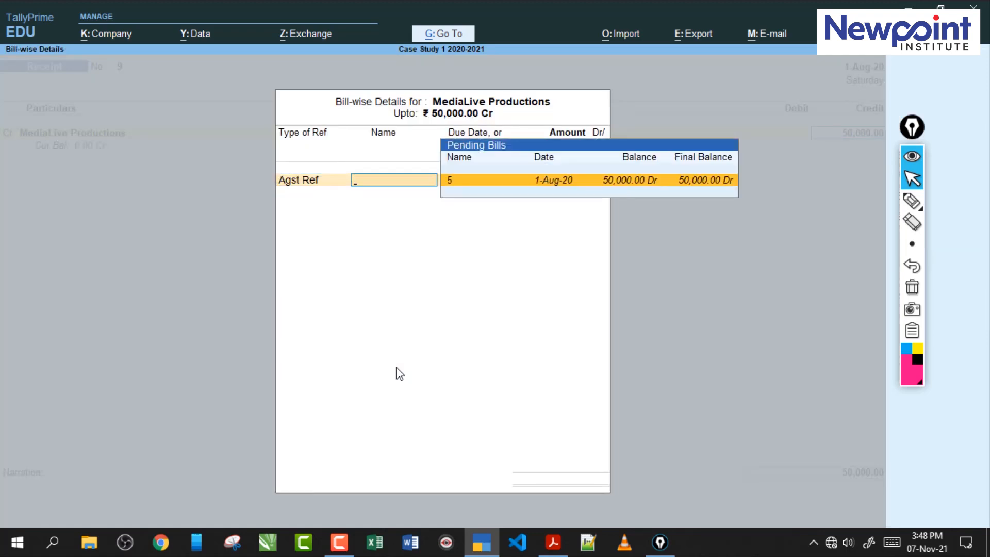
key("Return")
key("Return")
key("Return")
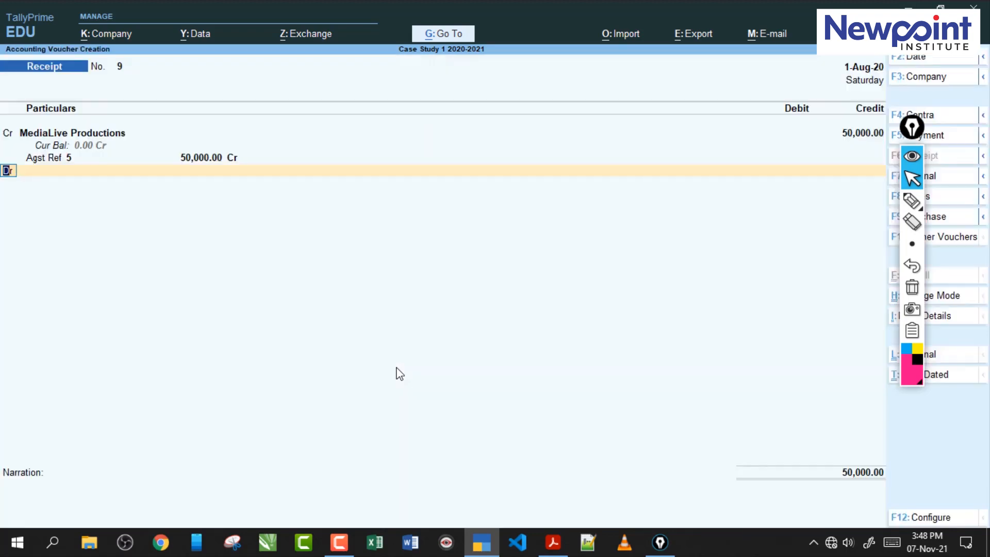
- Debit Cash with 20,000 in the receipt voucher
type("cash")
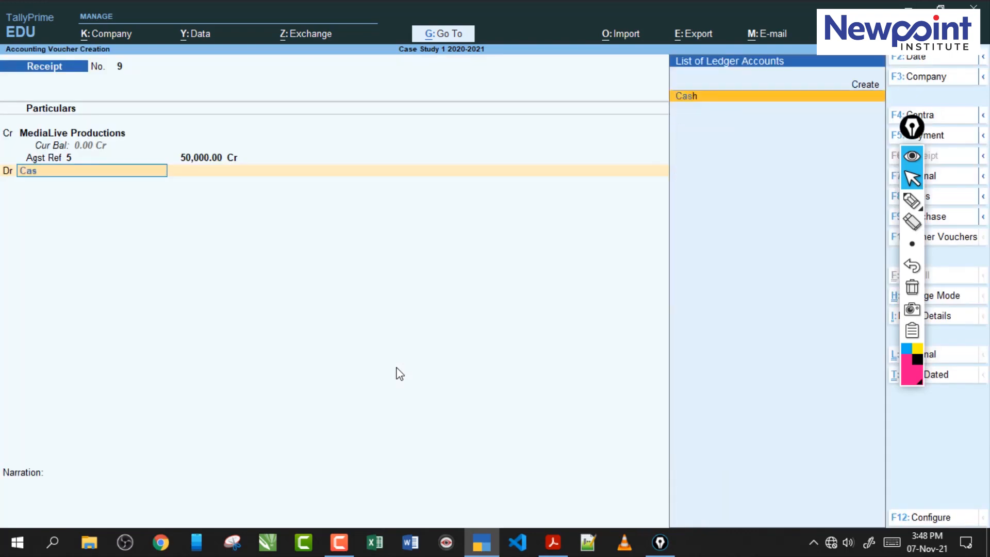
key("Return")
type("20,00")
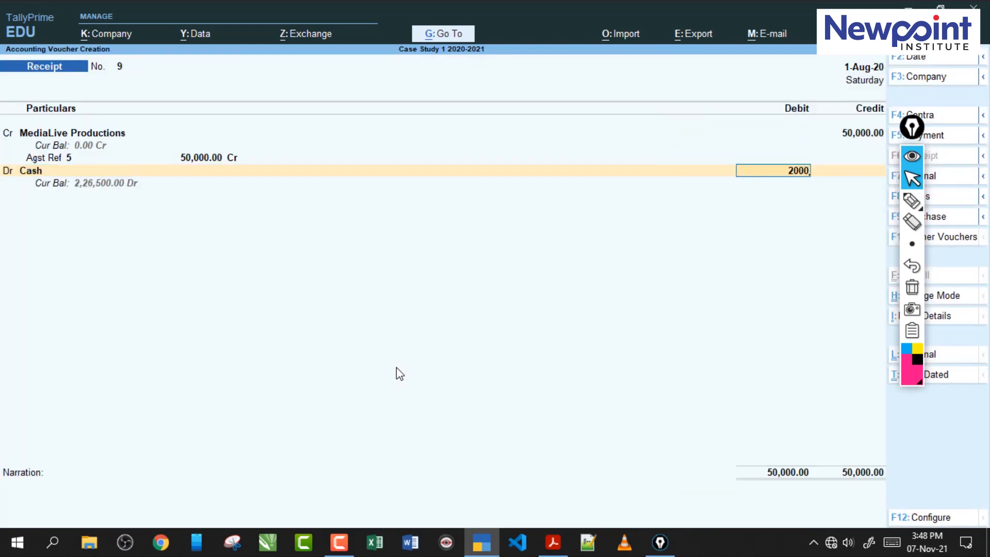
type("0")
key("Return")
- Debit Hdfc Bank with 28,000 and accept its Cheque/DD bank allocation
key("Return")
type("hdfc")
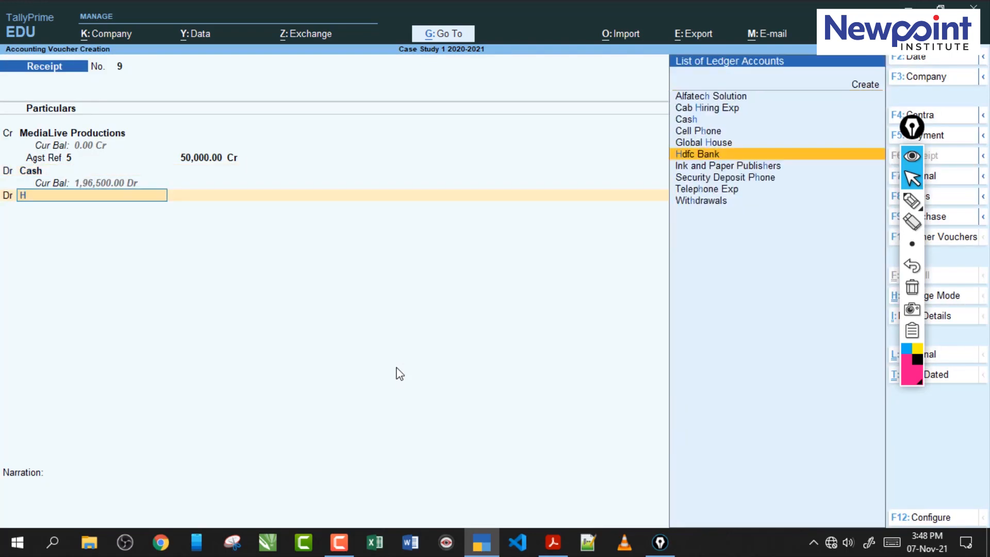
key("Return")
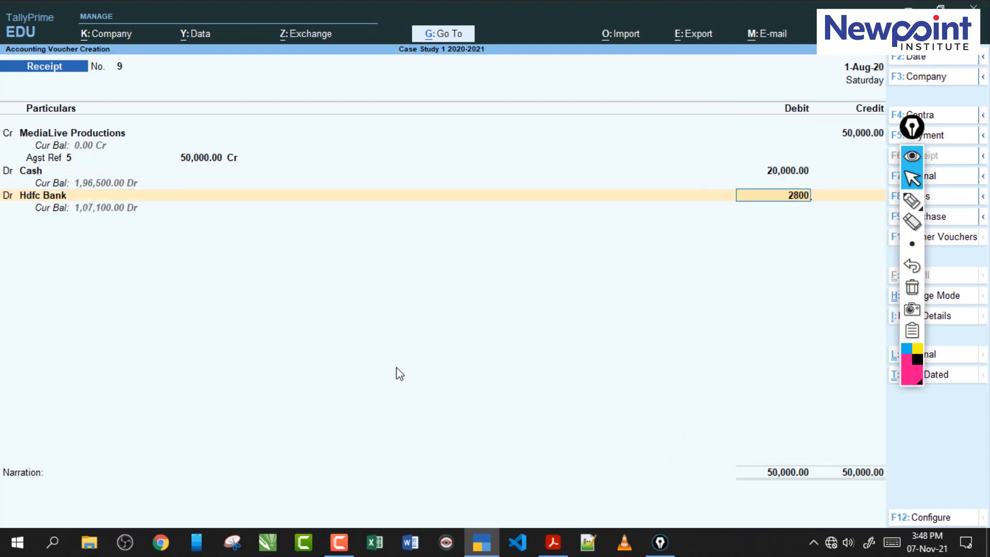
type("28000")
key("Return")
key("Return")
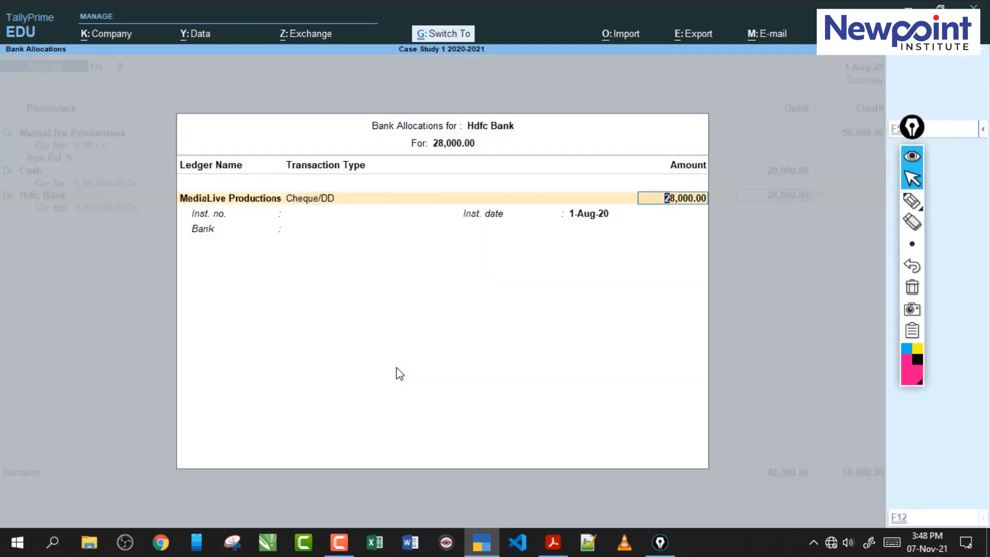
key("ctrl+a")
key("Return")
- Create a Discount Exp ledger under Indirect Expenses and debit it with 2,000 in the receipt voucher
key("alt")
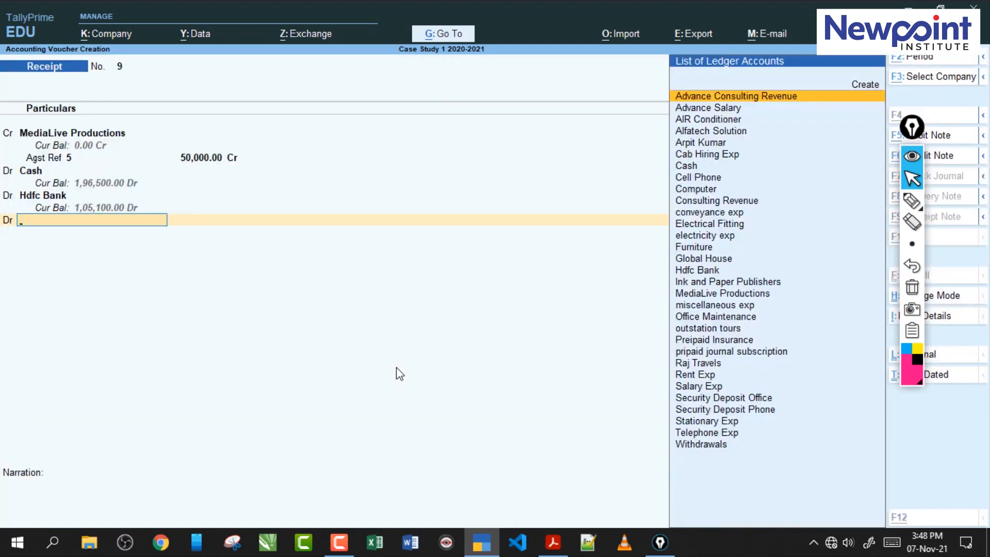
key("alt+c")
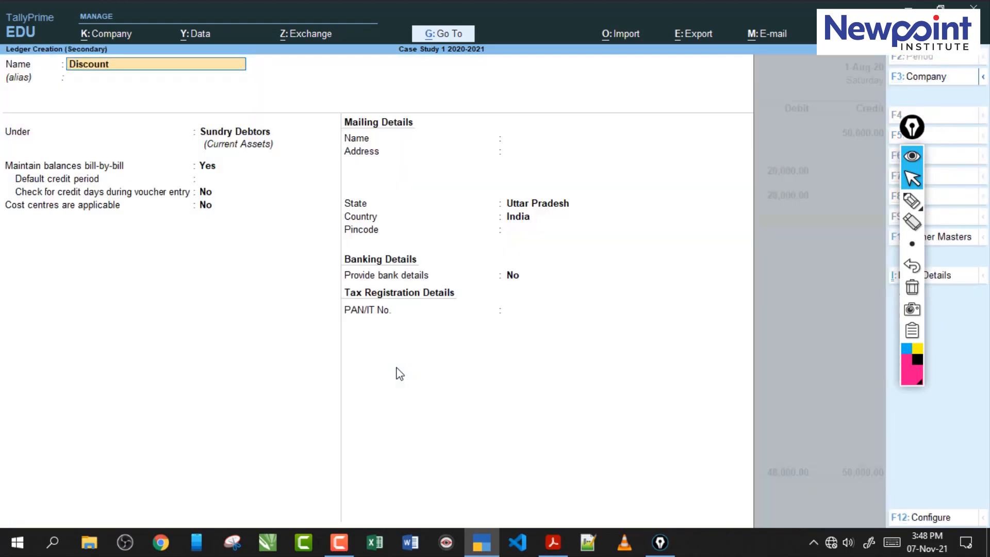
type("Discount Exp")
key("Return")
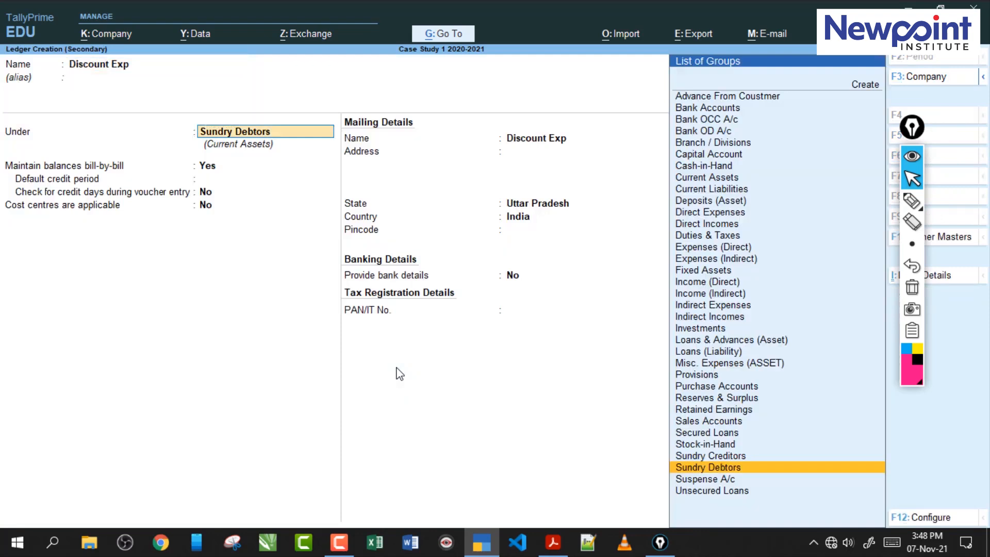
type("In")
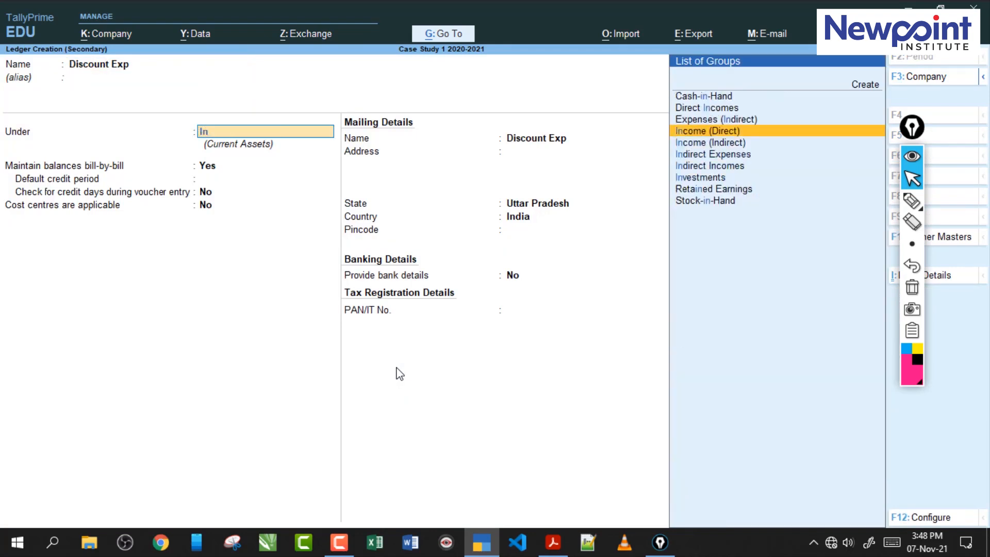
key("Down")
key("Down")
key("Return")
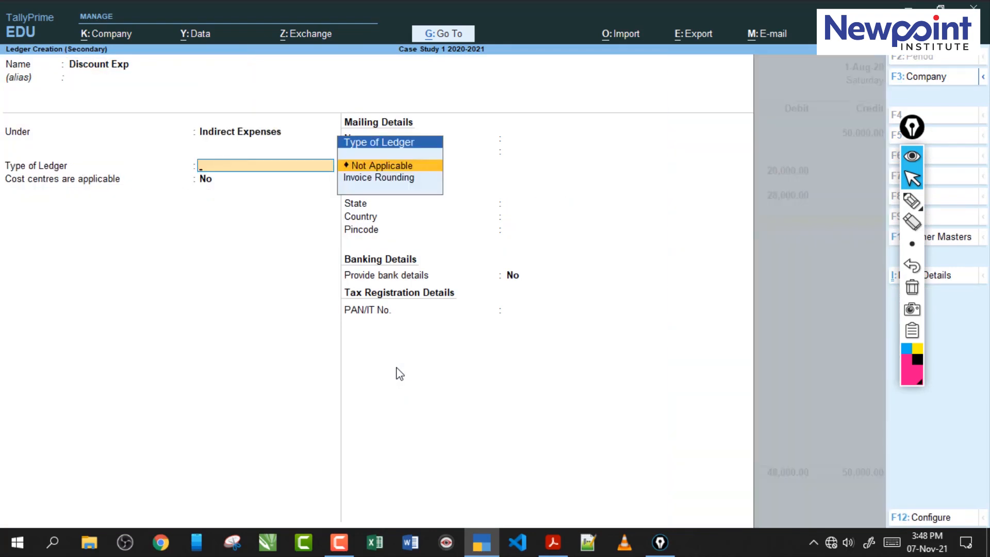
key("Return")
key("Return")
key("Return")
key("Return")
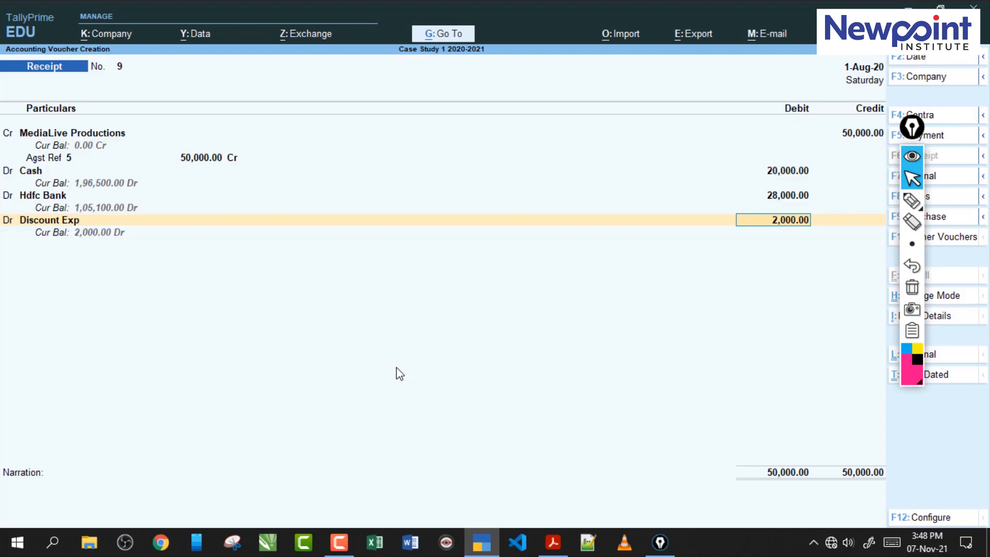
key("Return")
key("Return")
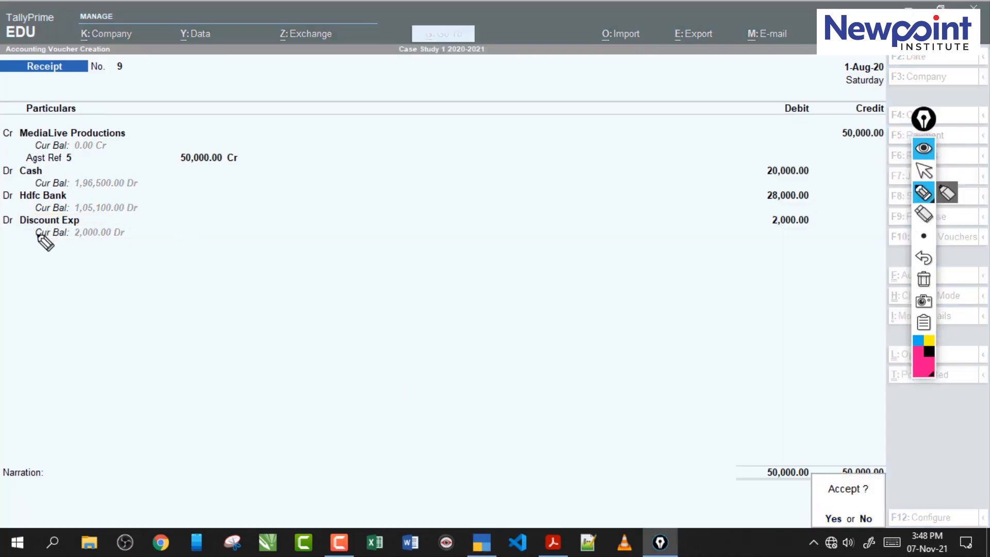
mouse_move(42, 240)
left_mouse_down()
mouse_move(103, 225)
mouse_move(159, 248)
mouse_move(193, 222)
mouse_move(237, 252)
mouse_move(198, 294)
left_mouse_up()
mouse_move(432, 228)
left_mouse_down()
mouse_move(529, 133)
mouse_move(545, 167)
left_mouse_up()
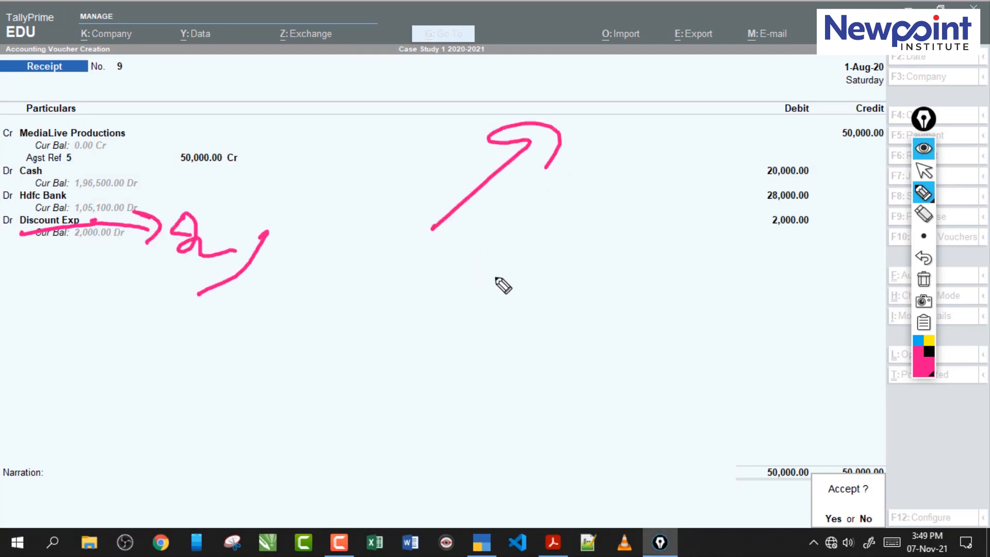
mouse_move(481, 272)
left_mouse_down()
mouse_move(484, 281)
mouse_move(521, 265)
mouse_move(567, 292)
mouse_move(624, 273)
left_mouse_up()
mouse_move(519, 330)
left_mouse_down()
mouse_move(539, 353)
mouse_move(505, 383)
left_mouse_up()
left_click(550, 360)
mouse_move(571, 325)
left_mouse_down()
mouse_move(594, 352)
mouse_move(558, 382)
left_mouse_up()
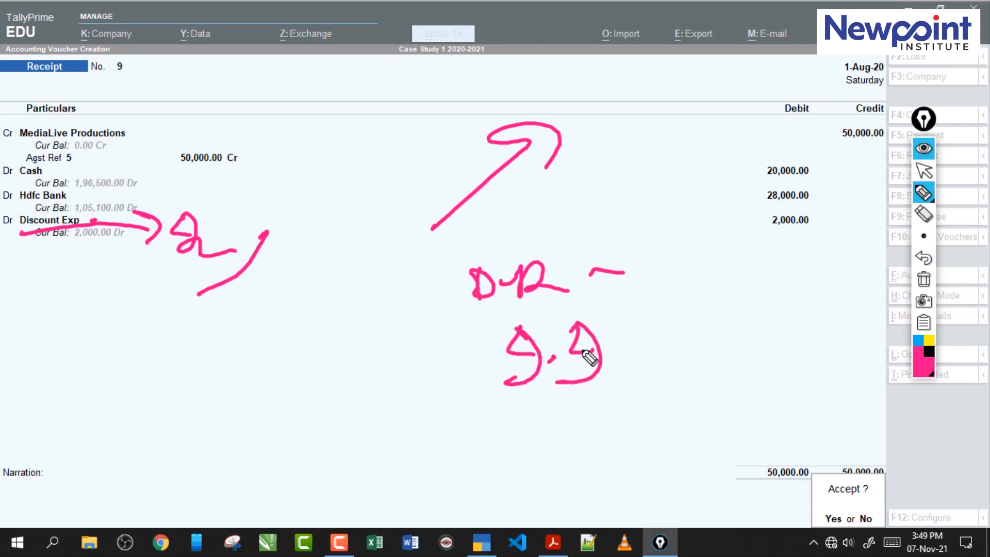
left_click_drag(665, 341, 689, 346)
left_click(923, 279)
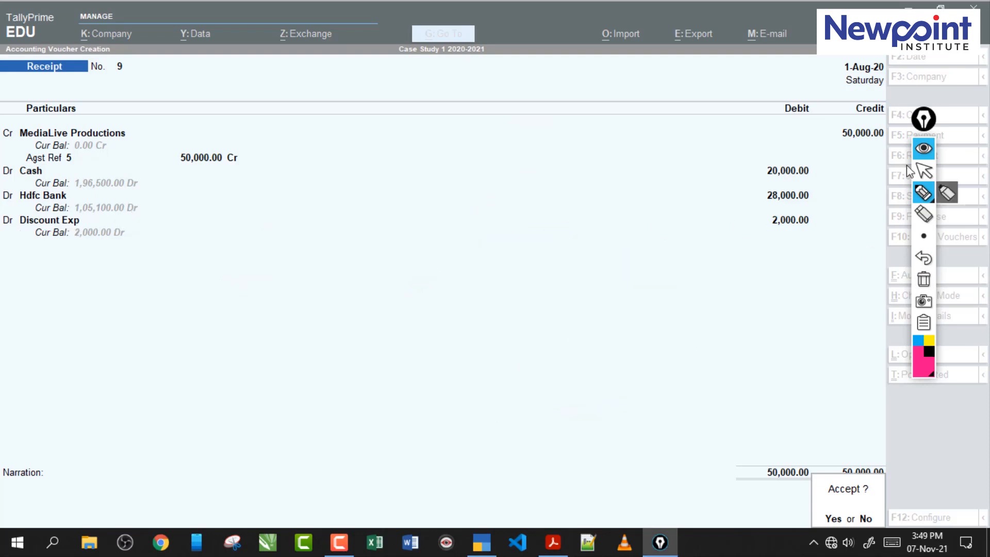
- Return to normal pointer mode and accept the MediaLive Productions receipt voucher
left_click(924, 171)
key("Return")
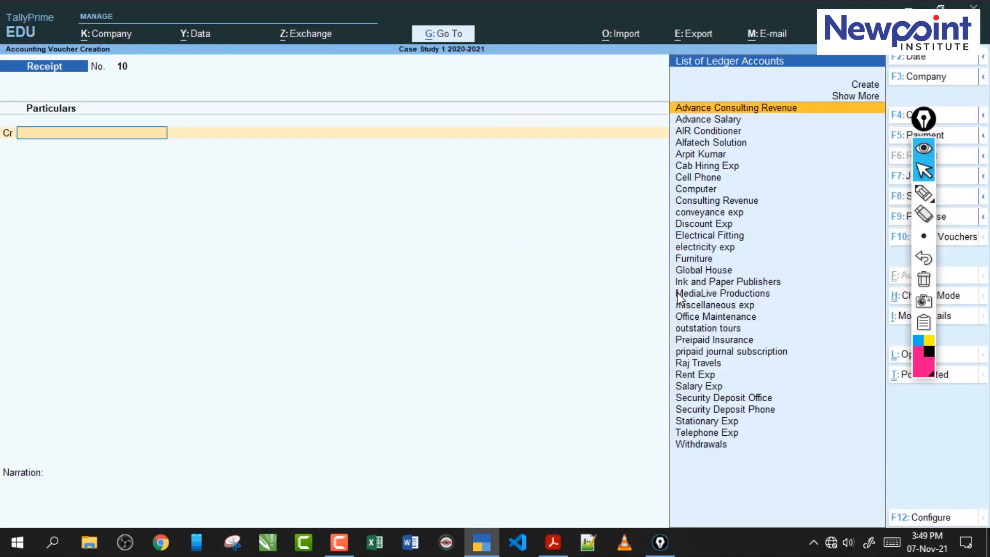
- Switch to the exercise PDF in Acrobat and examine the wording of transaction 58 dated 27-8-2020
left_click(554, 542)
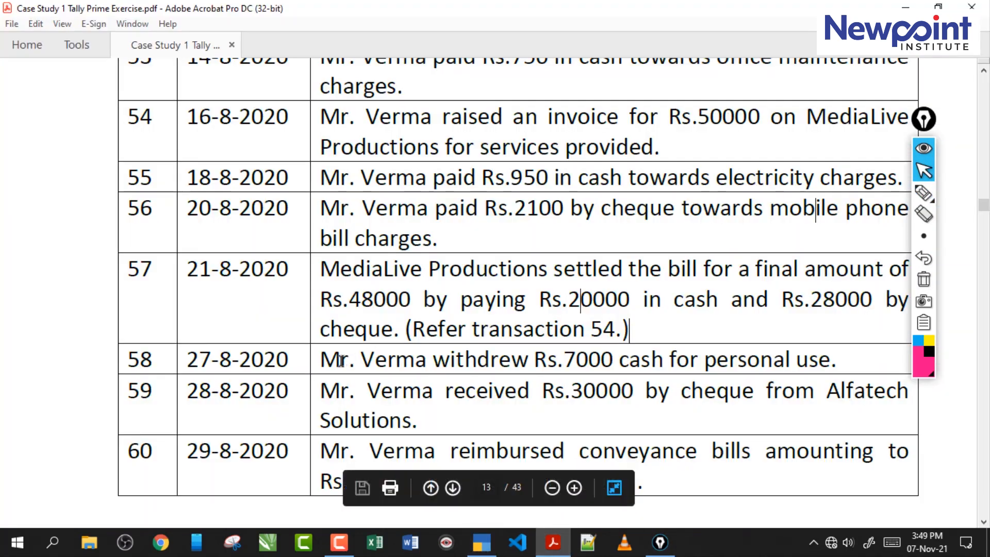
left_click_drag(320, 360, 576, 357)
left_click(668, 353)
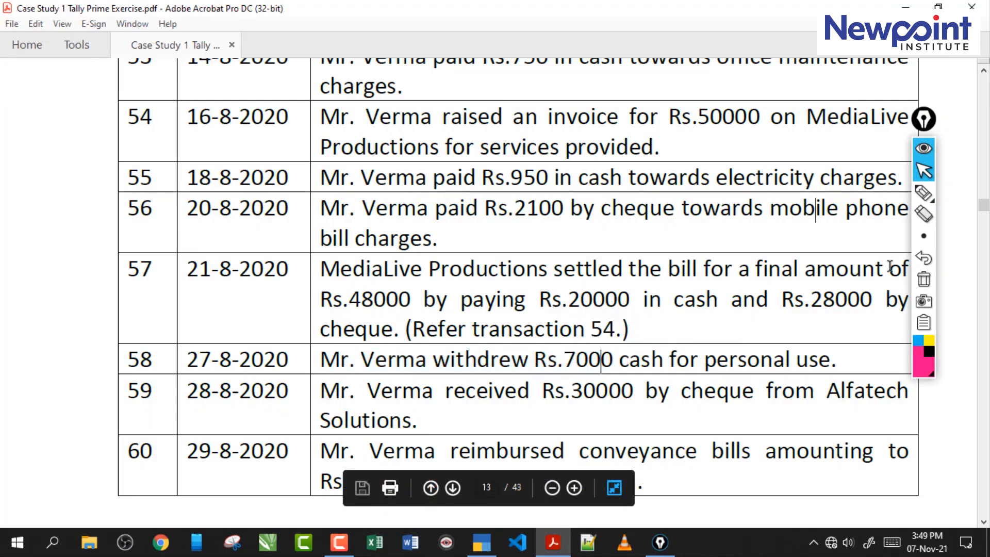
left_click(923, 193)
mouse_move(828, 355)
left_mouse_down()
mouse_move(747, 380)
mouse_move(673, 382)
left_mouse_up()
left_click_drag(461, 377, 614, 372)
left_click(923, 279)
left_click(924, 171)
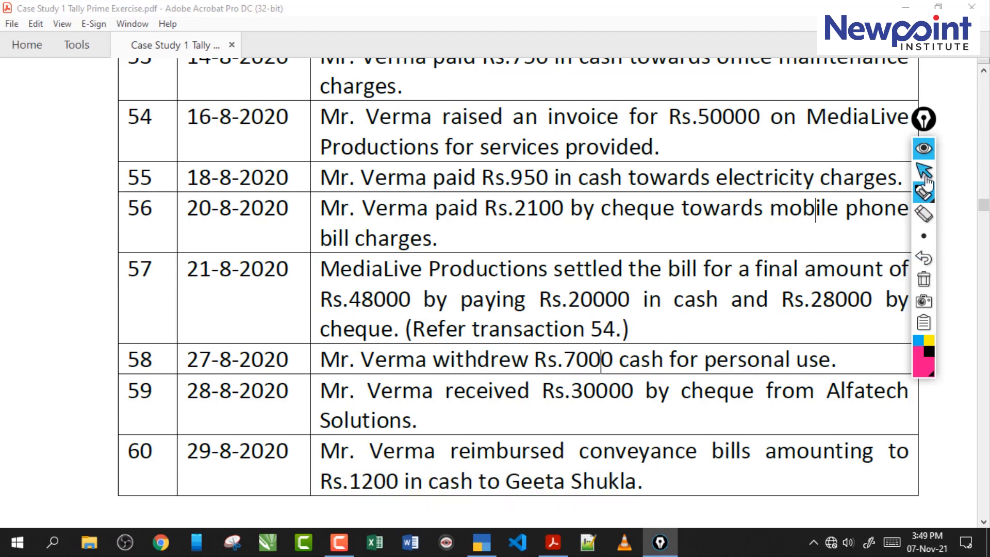
- Switch to TallyPrime and record a payment voucher debiting Withdrawals with 7,000, then accept it
left_click(482, 542)
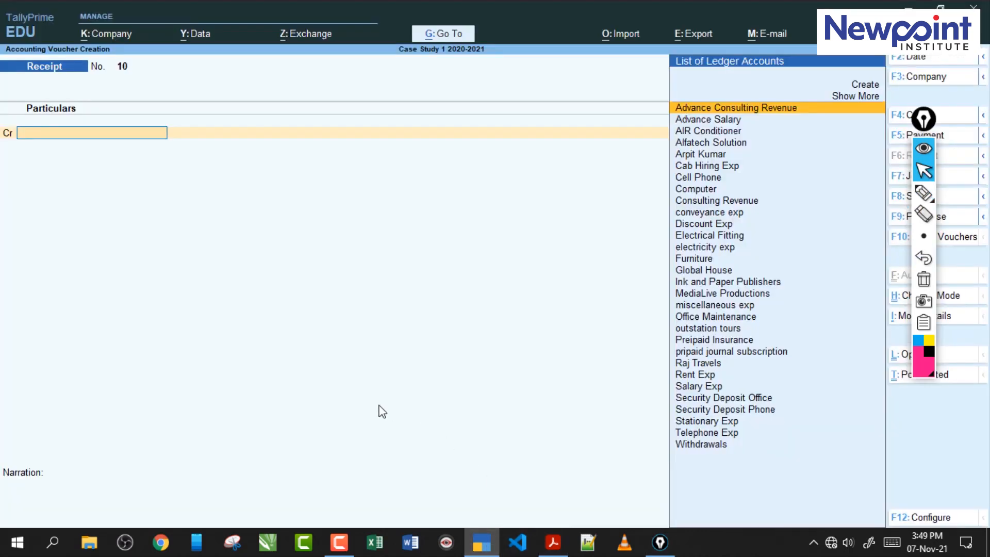
key("F5")
type("wi")
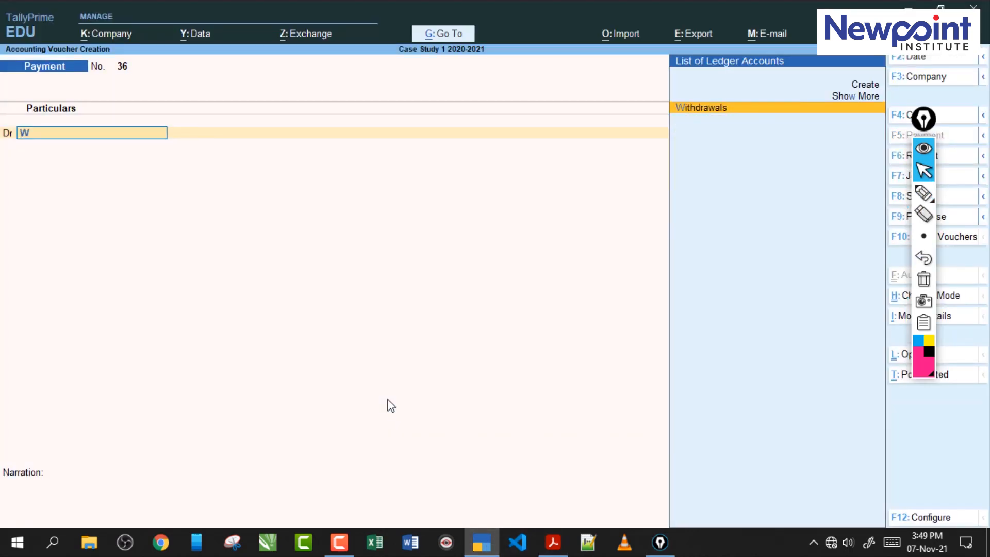
key("Return")
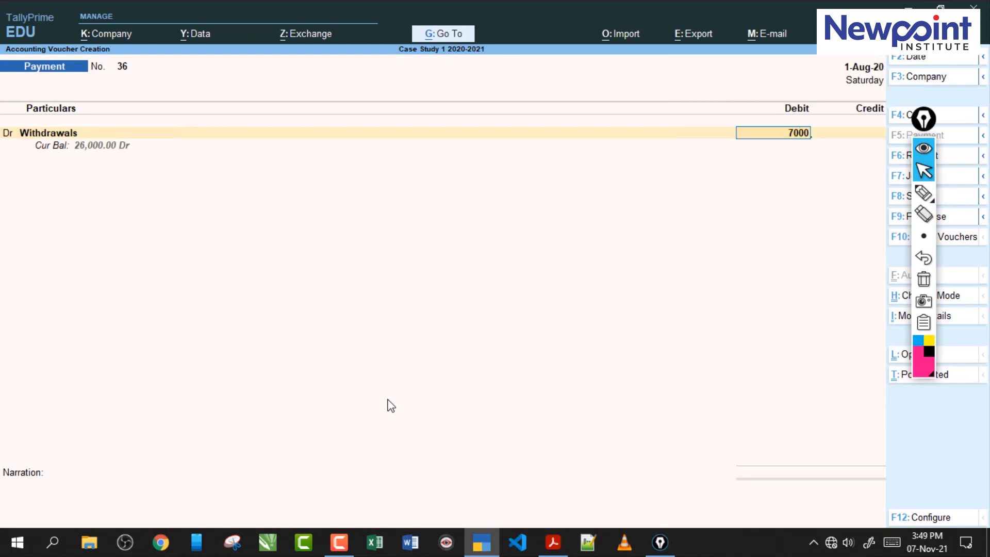
key("Return")
key("Return")
key("ctrl+a")
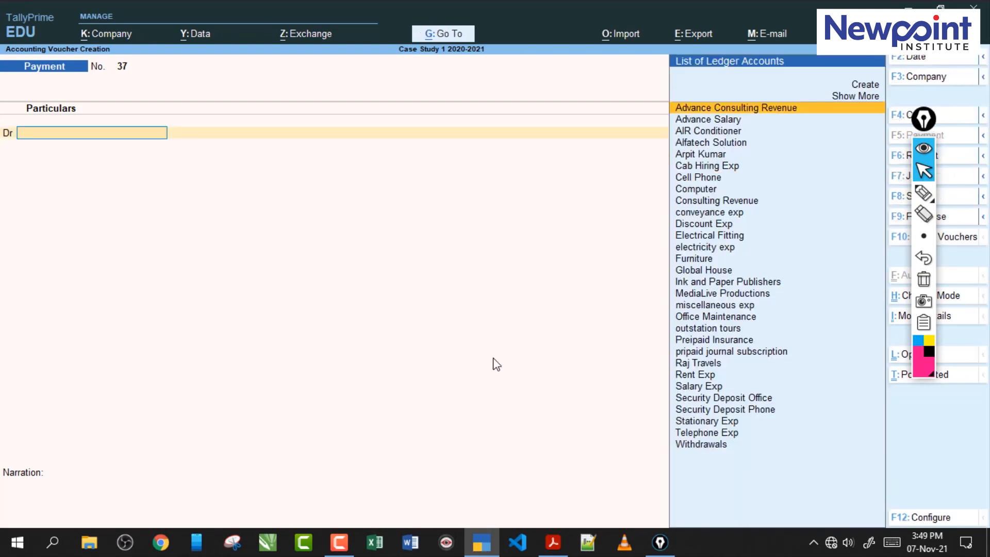
- Switch to the exercise PDF in Acrobat and read the amount, payment mode and party of transaction 59
left_click(554, 542)
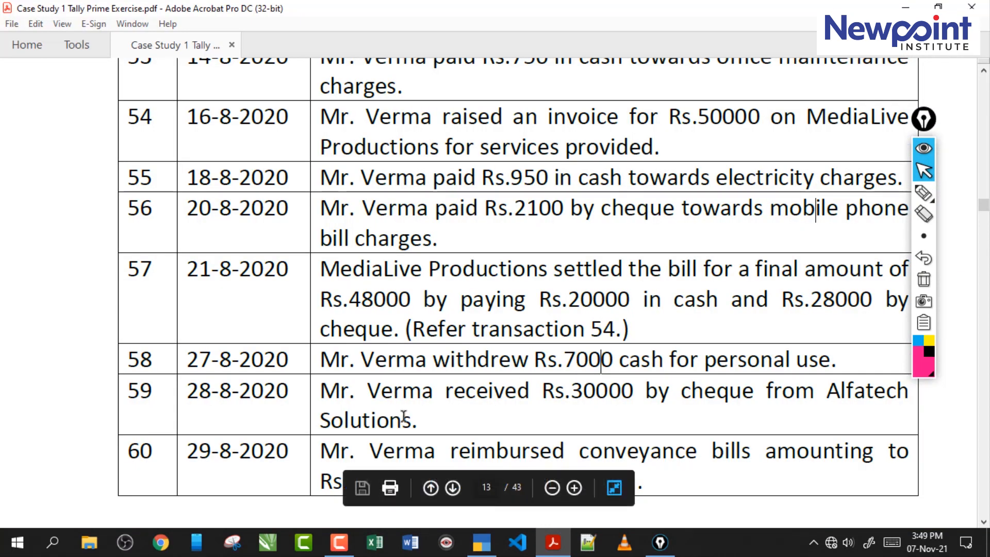
left_click_drag(336, 392, 530, 392)
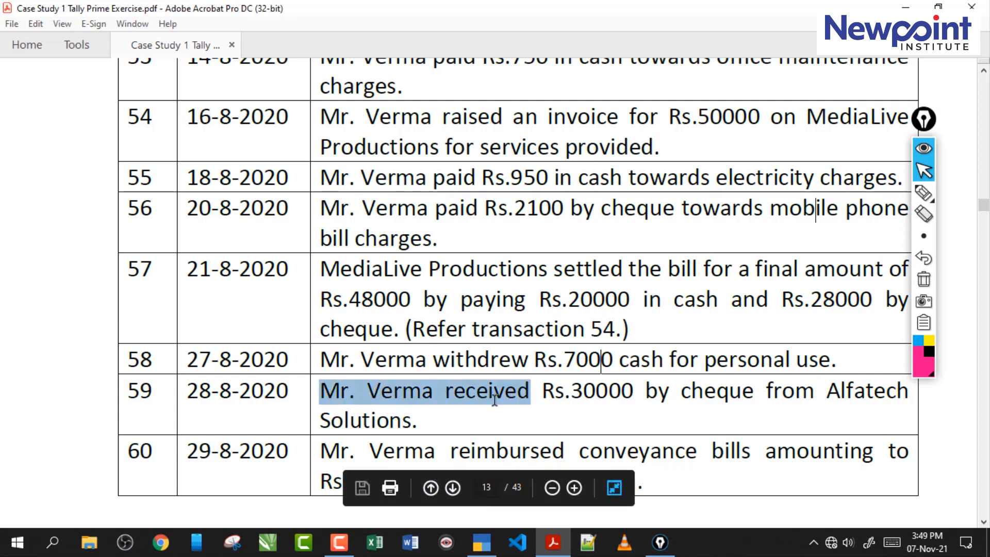
left_click_drag(431, 419, 343, 393)
left_click(578, 394)
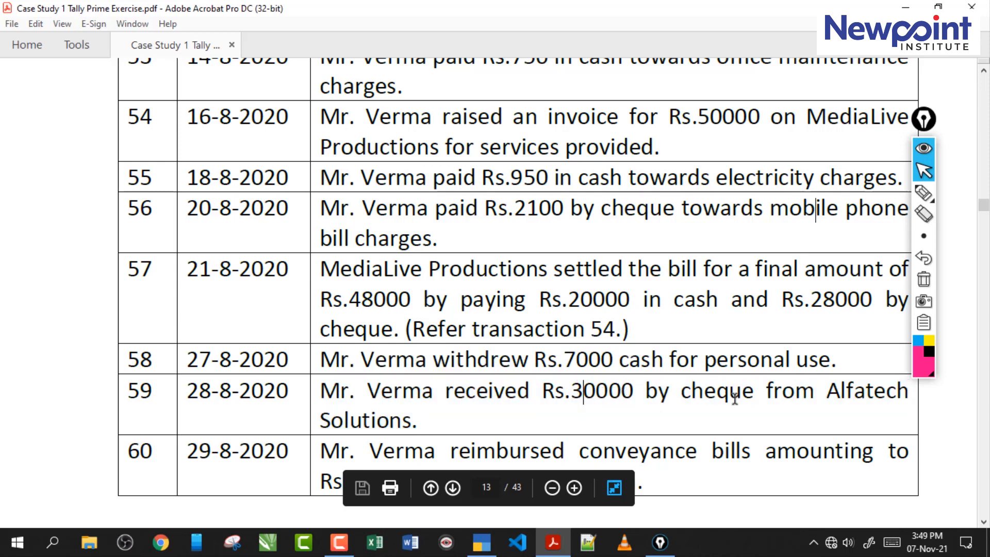
left_click_drag(827, 393, 909, 393)
left_click(412, 402)
- Switch to TallyPrime and start a receipt voucher crediting Alfatech Solution with 30,000
key("alt+Tab")
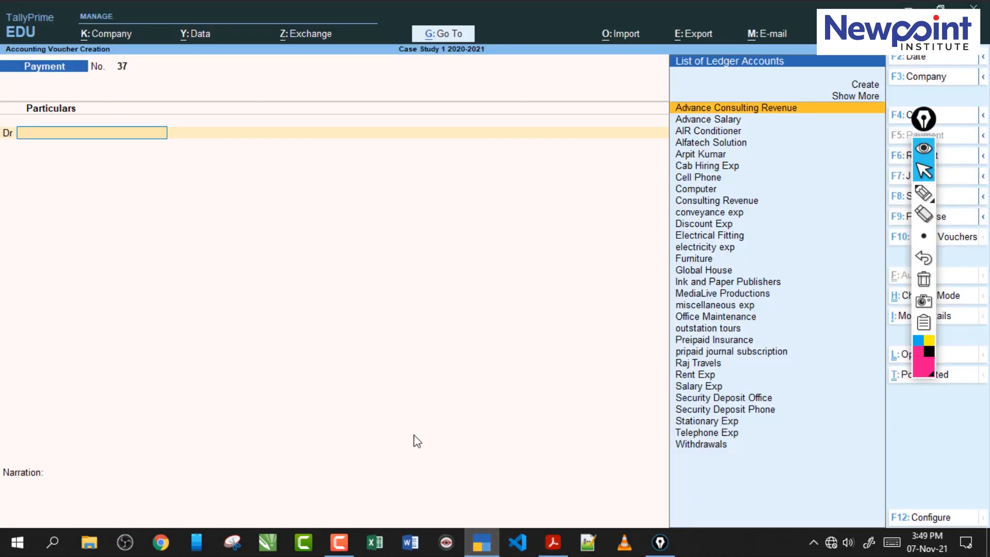
key("F6")
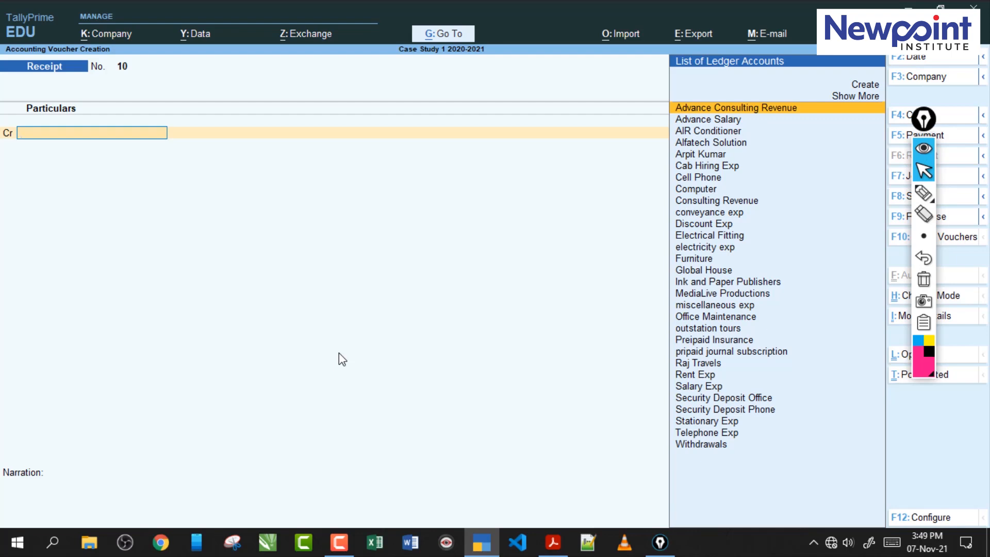
type("A")
key("Down")
key("Down")
key("Down")
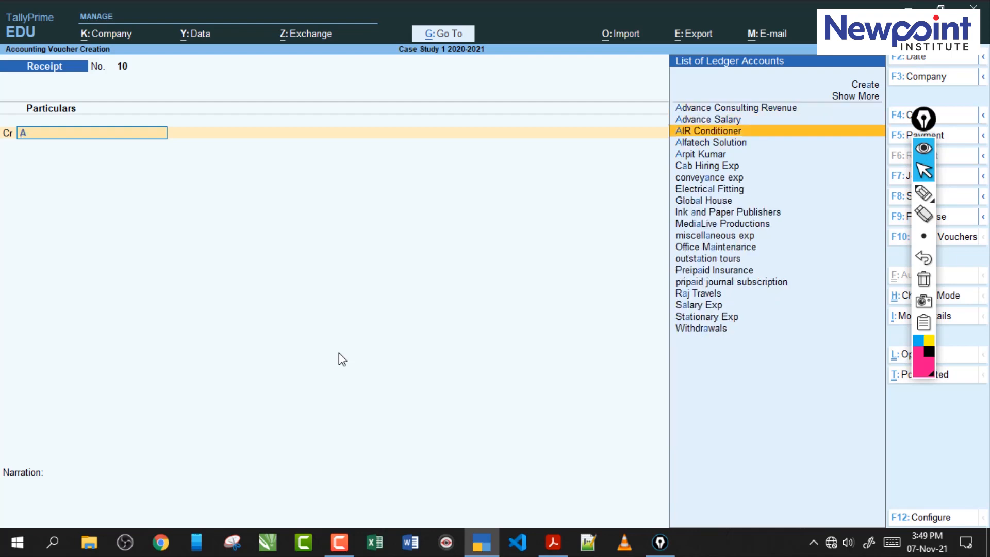
key("Return")
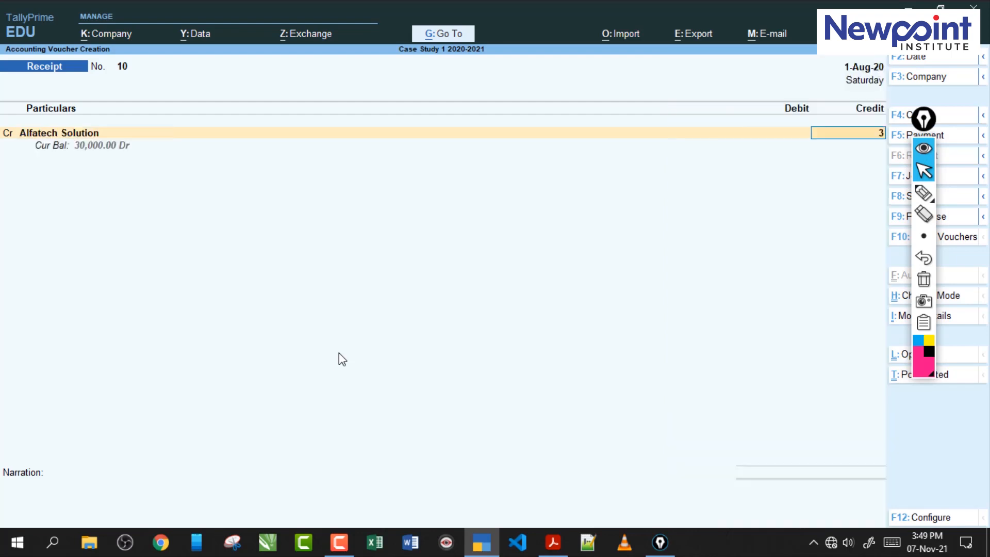
type("30,000")
key("Return")
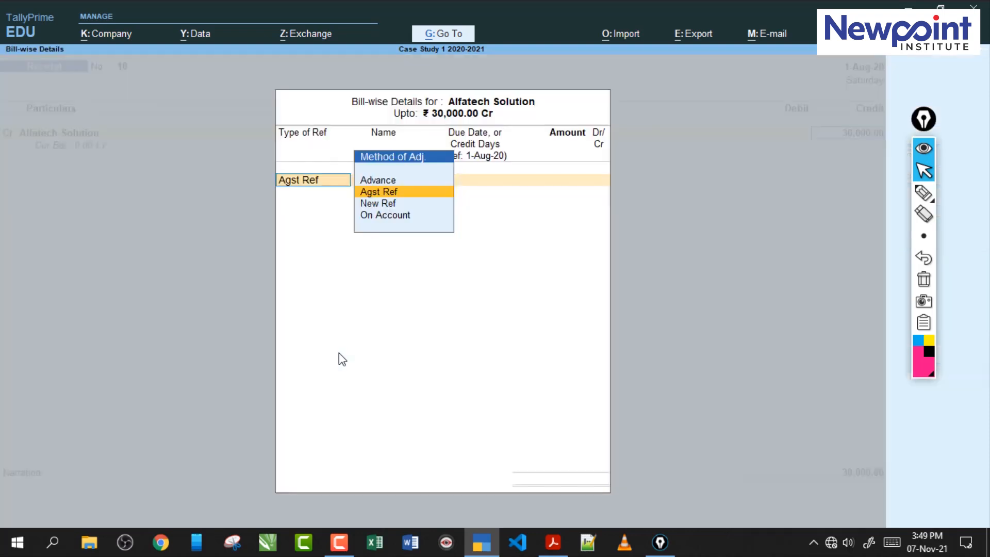
- Allocate the Alfatech Solution credit as Agst Ref to pending bill 4 and accept the bill-wise details
key("Return")
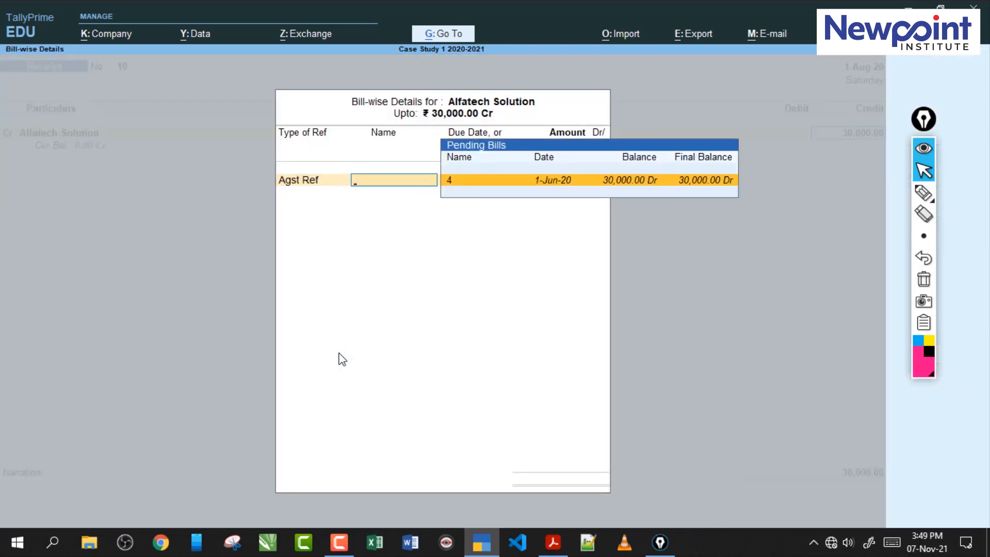
key("Return")
- Debit Hdfc Bank with 30,000 using a Cheque/DD bank allocation and accept the receipt voucher
key("Return")
key("Return")
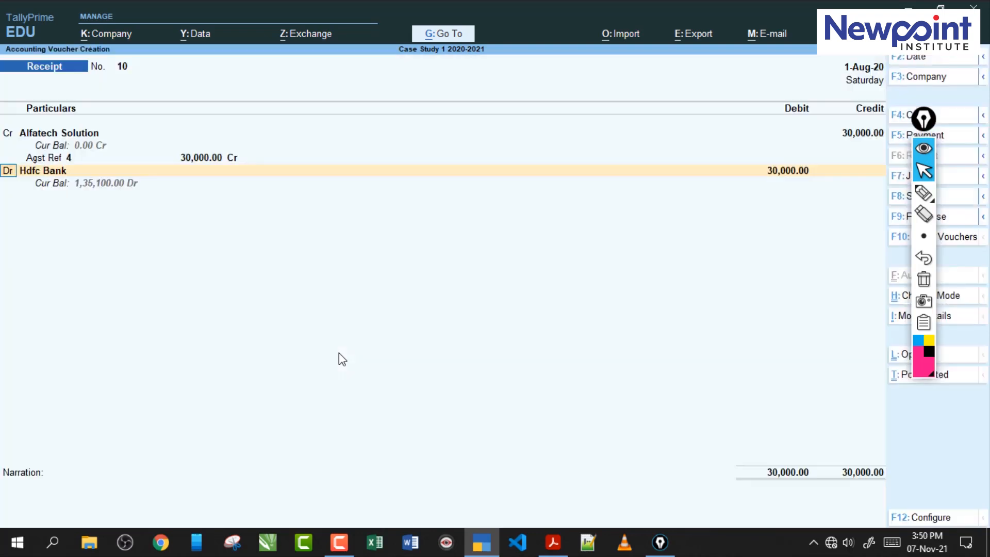
key("Return")
key("Return")
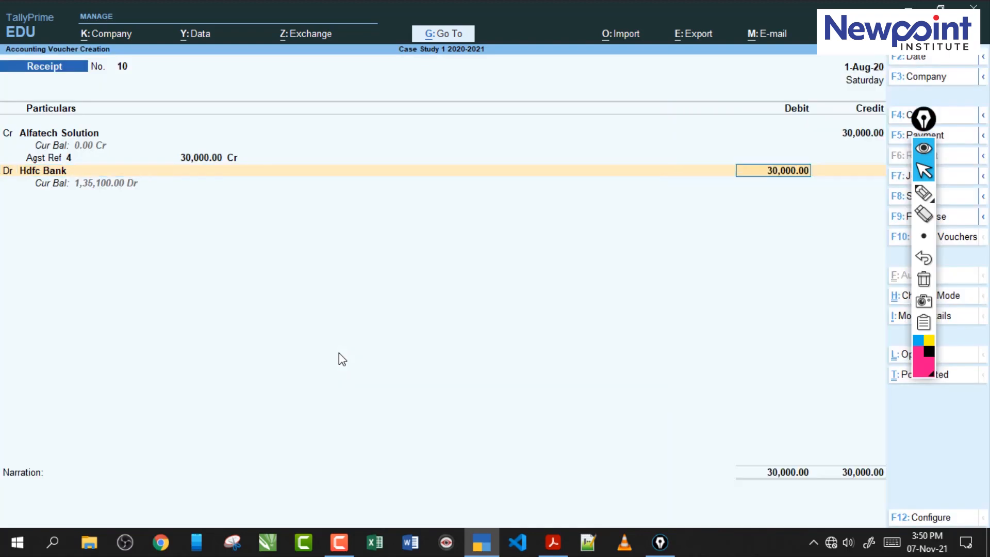
key("Return")
key("Return")
key("Return")
key("Return")
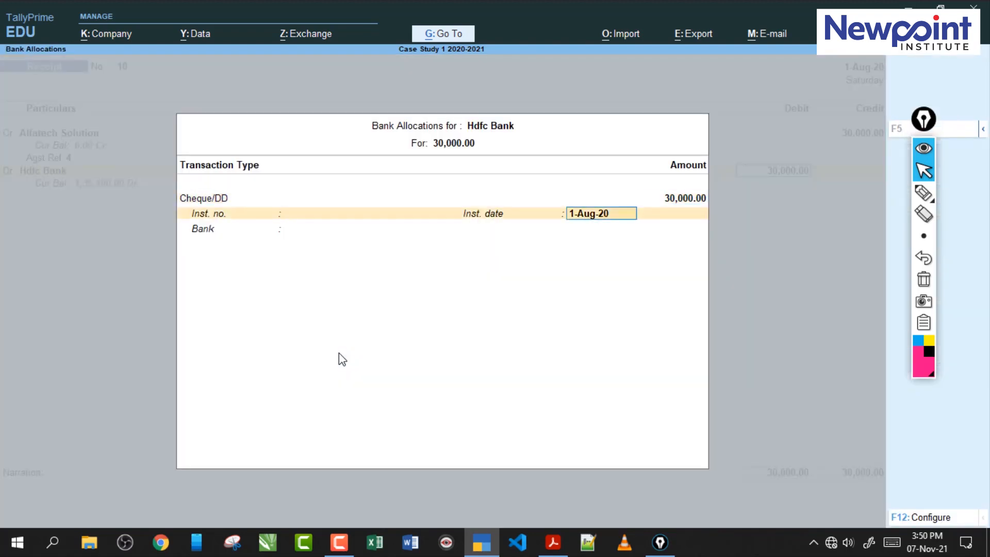
key("Return")
key("Return")
key("Return")
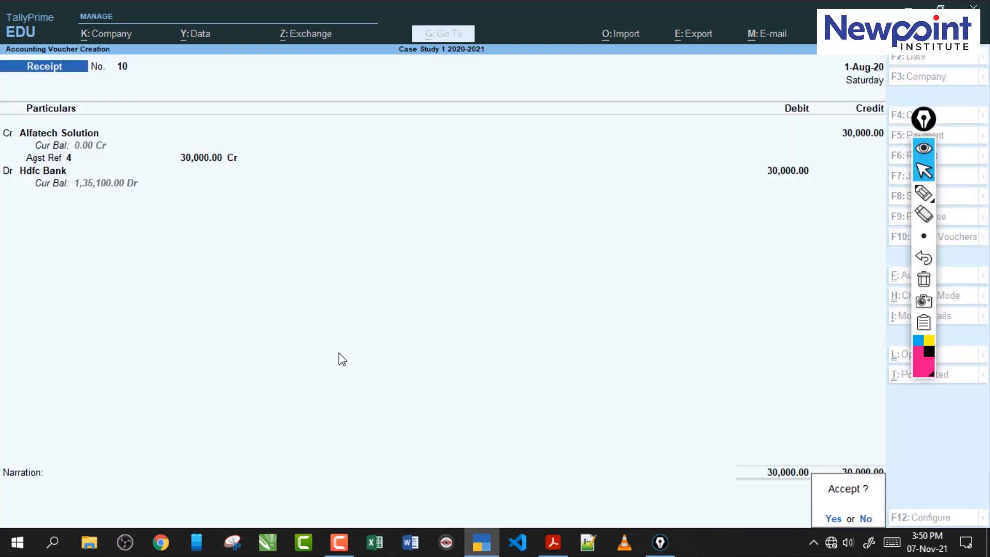
key("Return")
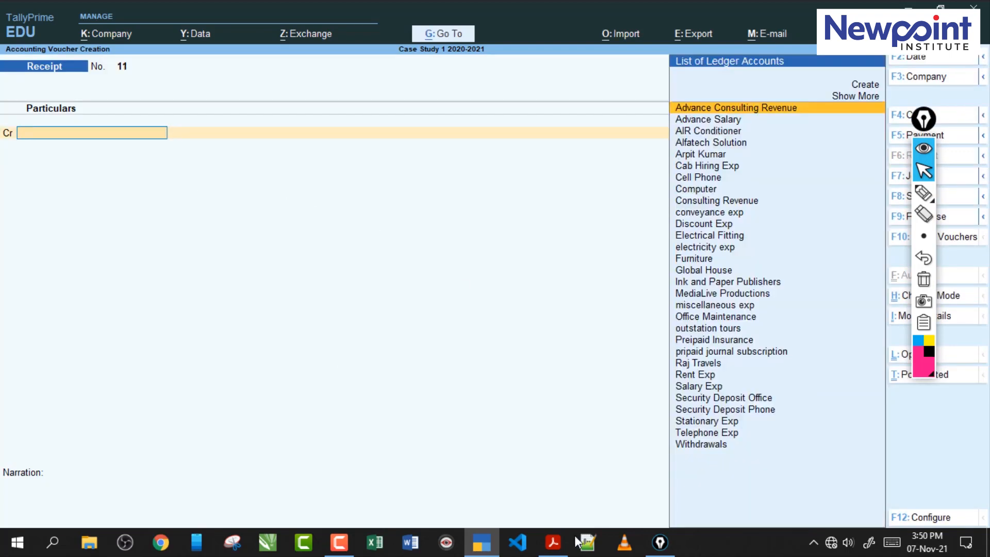
- Switch to the exercise PDF in Acrobat and read transaction 60 about the conveyance bill reimbursement
left_click(552, 542)
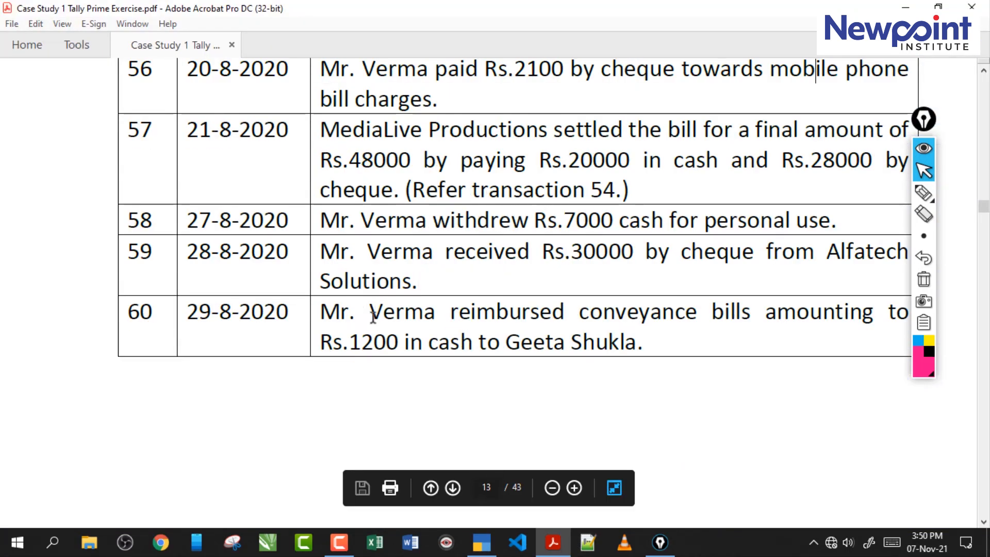
left_click_drag(921, 128, 932, 126)
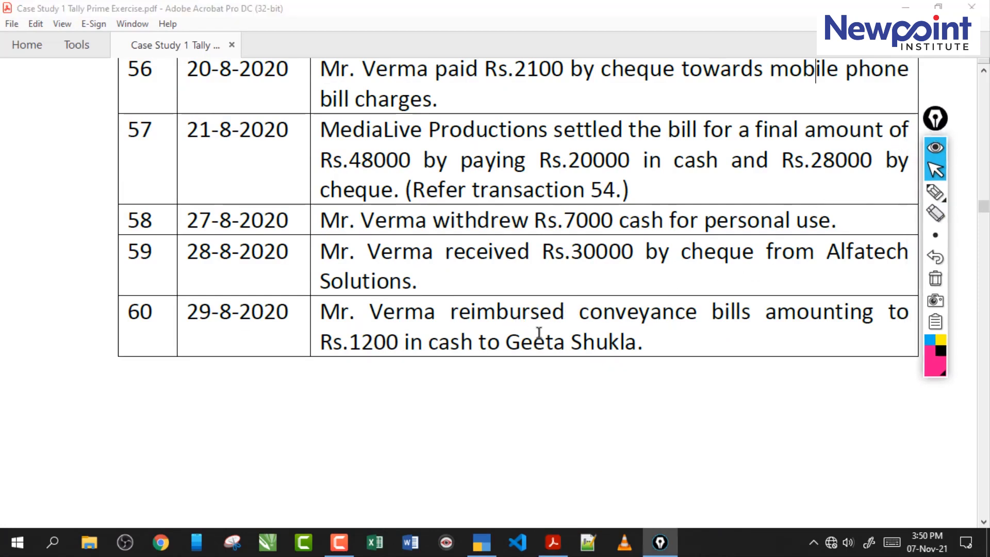
left_click_drag(425, 340, 488, 341)
left_click(442, 347)
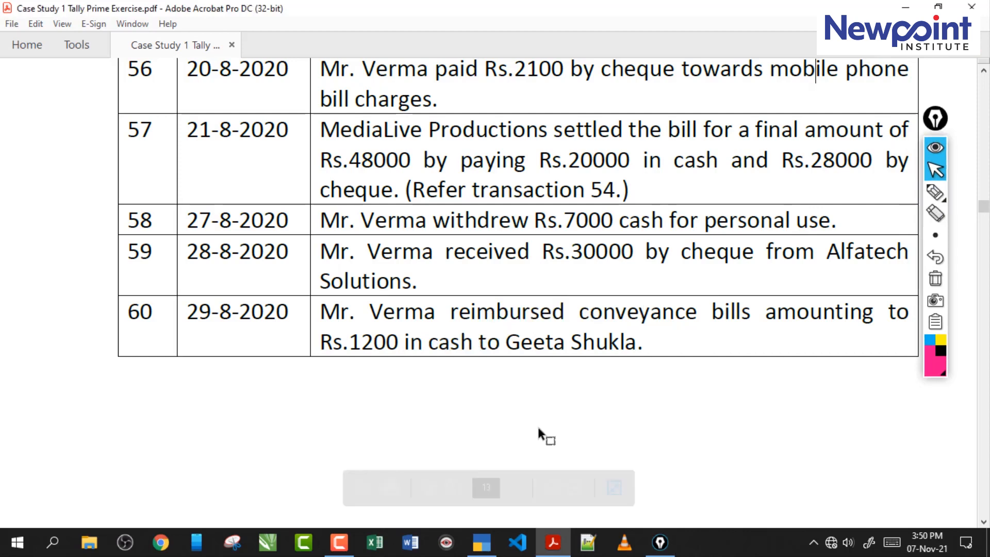
- Switch to TallyPrime and start a payment voucher debiting conveyance exp with 1,200
left_click(482, 545)
key("F5")
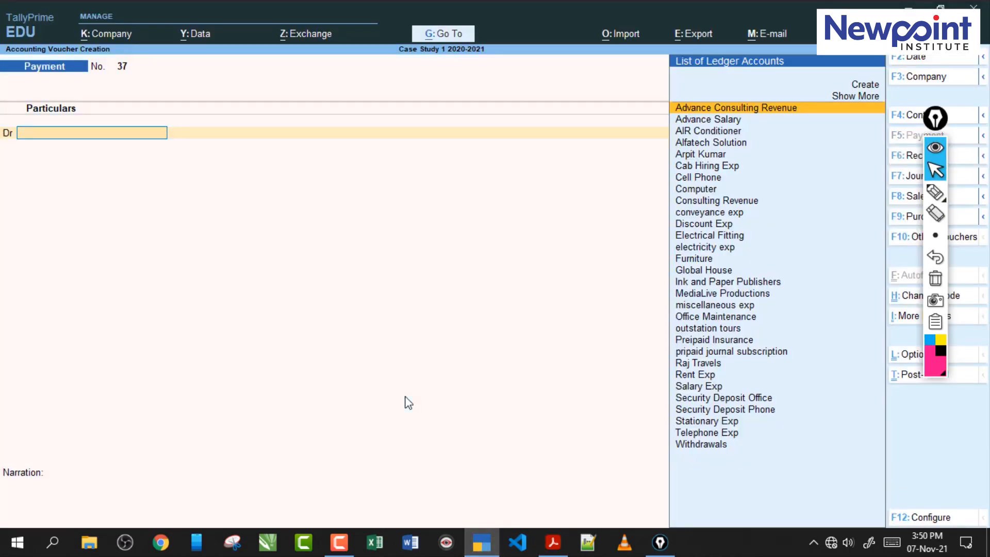
type("C")
key("Down")
key("Down")
key("Down")
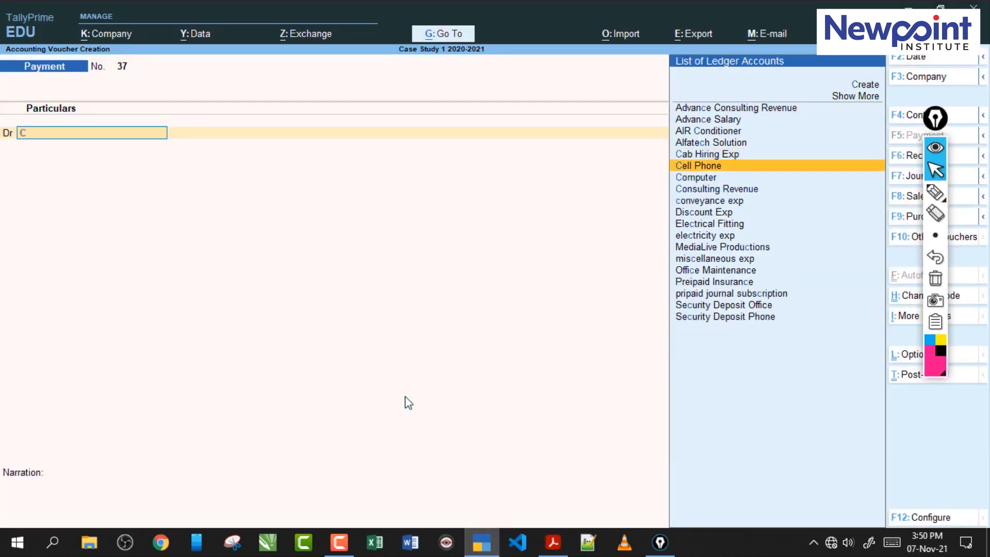
key("Down")
key("Return")
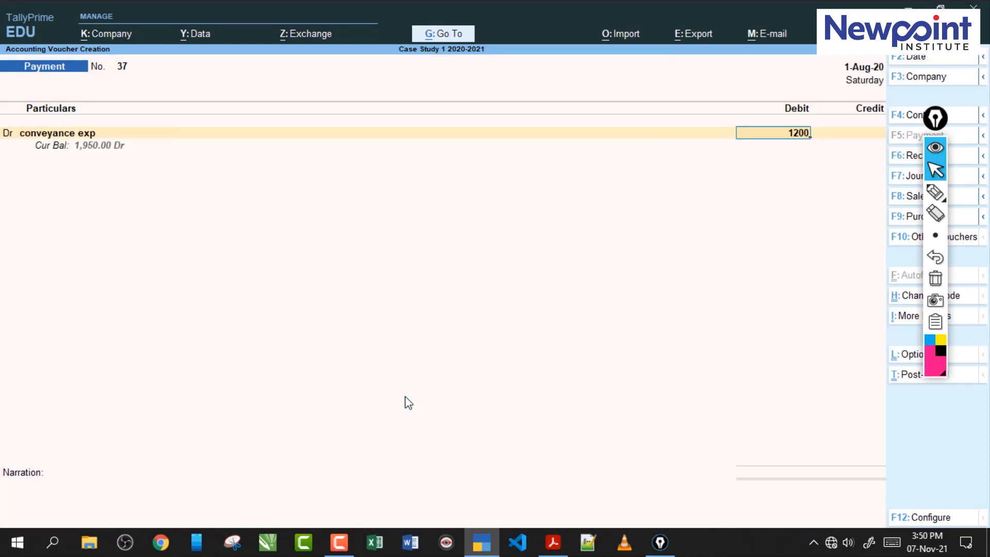
- Credit Cash with 1,200 and accept the payment voucher without a narration
key("Return")
key("Return")
key("Return")
key("Return")
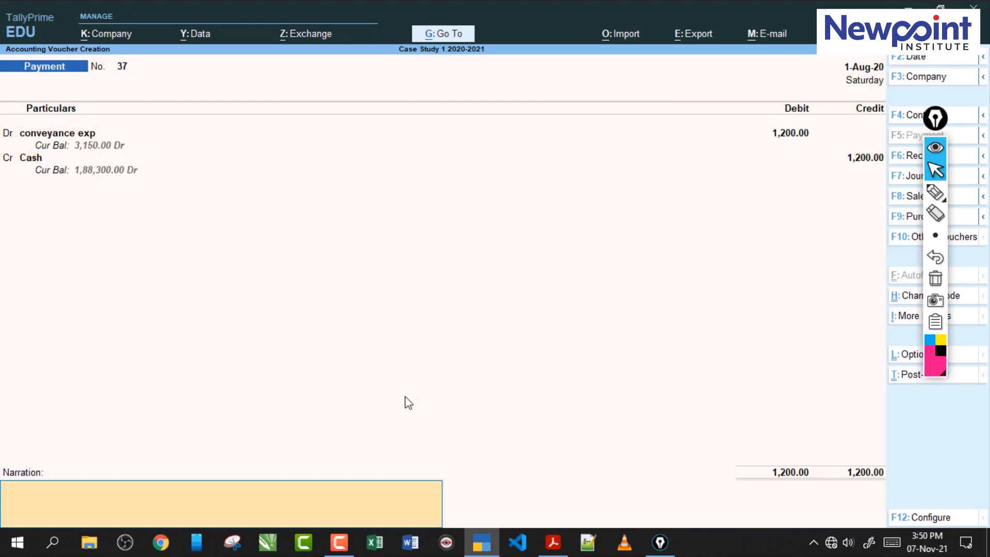
key("ctrl")
key("ctrl+a")
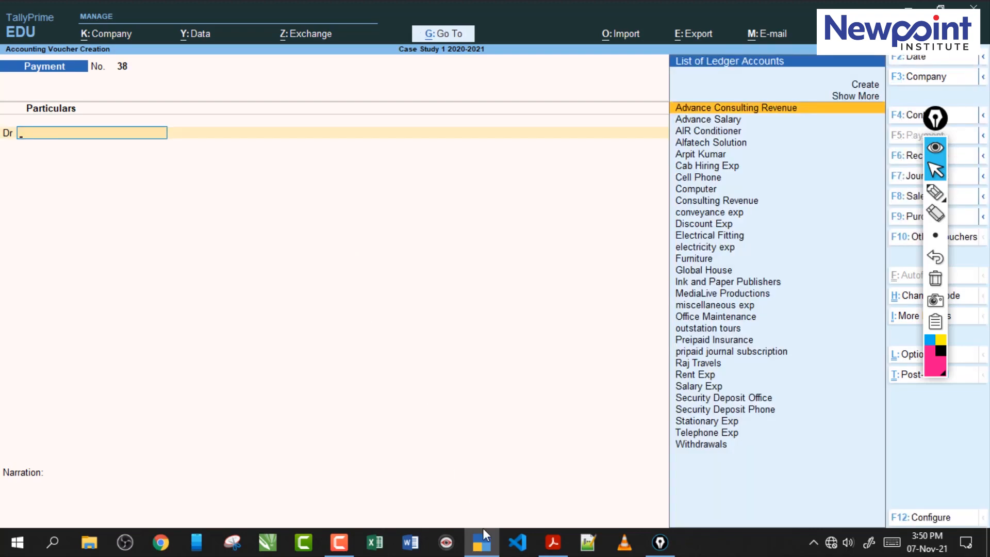
- Switch to the exercise PDF in Acrobat and examine the solution's Trial Balance after the last transaction
left_click(553, 542)
left_click_drag(434, 347, 320, 343)
left_click(477, 338)
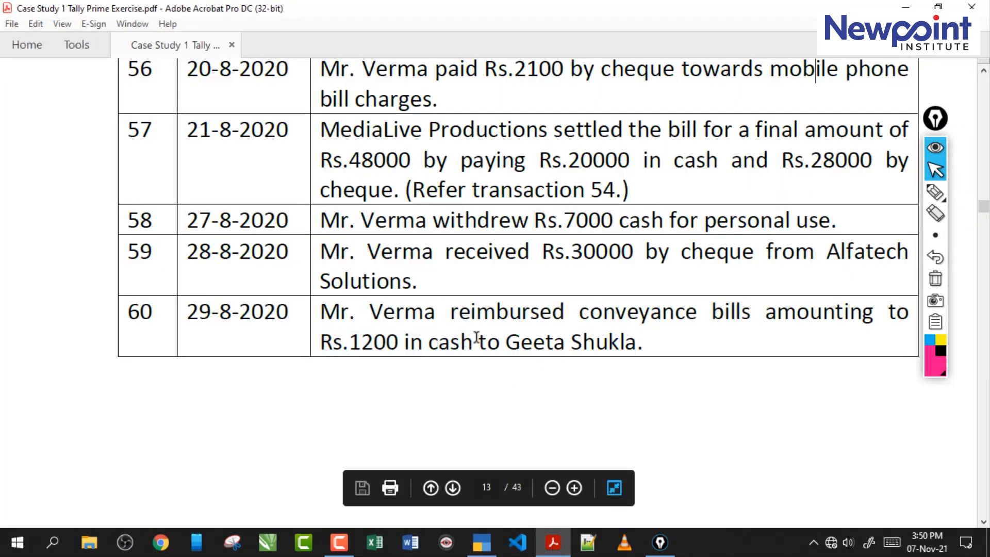
scroll(475, 335, "down", 15)
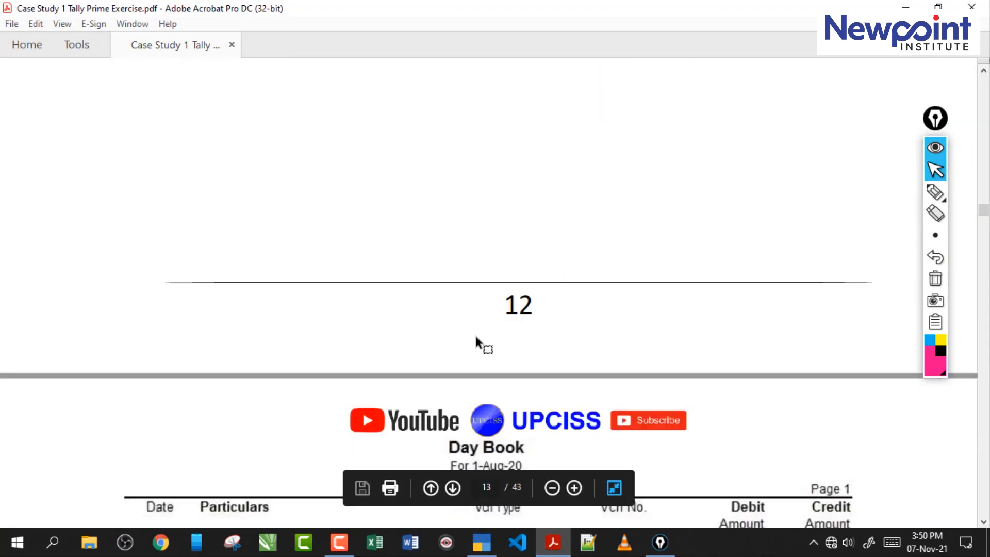
scroll(476, 338, "down", 15)
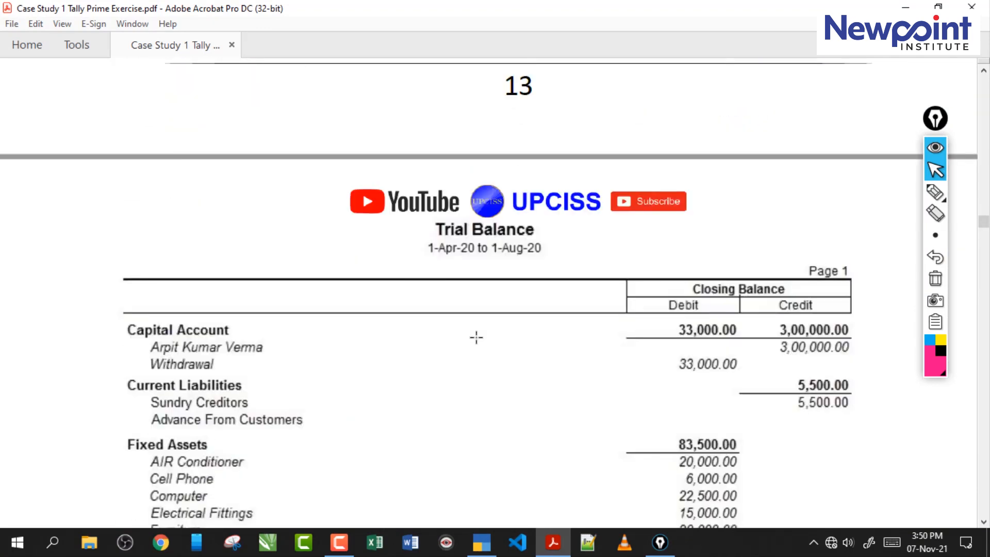
scroll(476, 337, "up", 10)
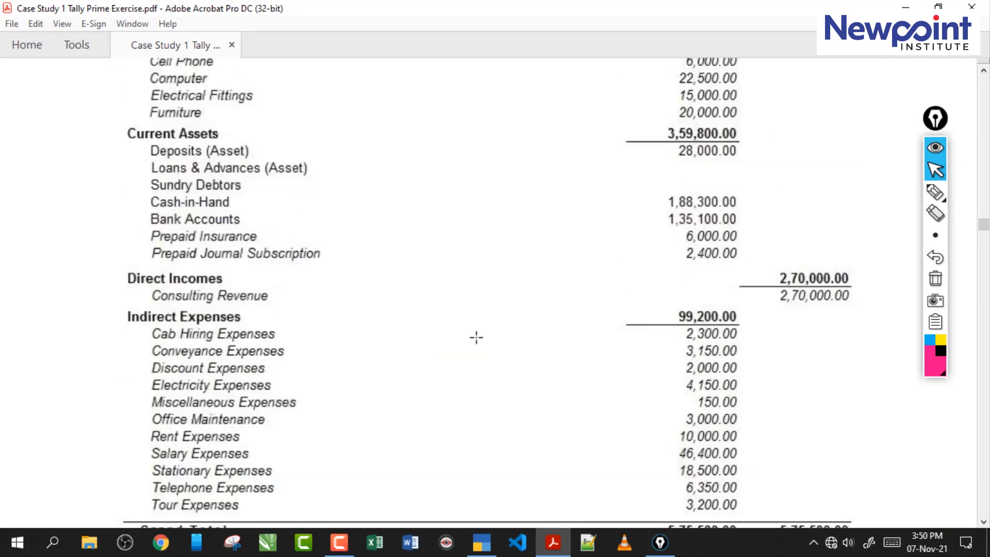
scroll(476, 338, "down", 2)
scroll(477, 337, "down", 5)
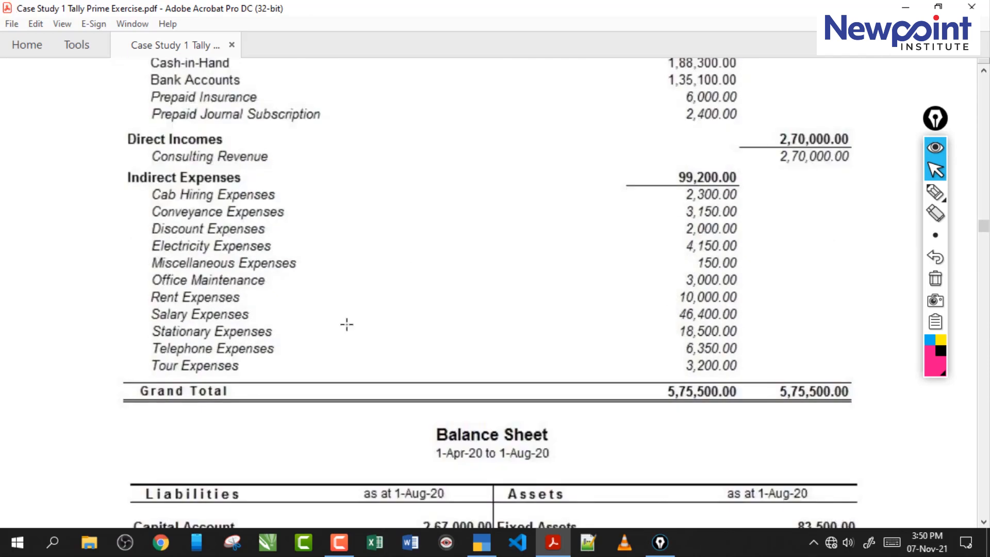
- Switch to TallyPrime, view the company's Trial Balance and return to the Gateway of Tally
left_click(481, 542)
key("Escape")
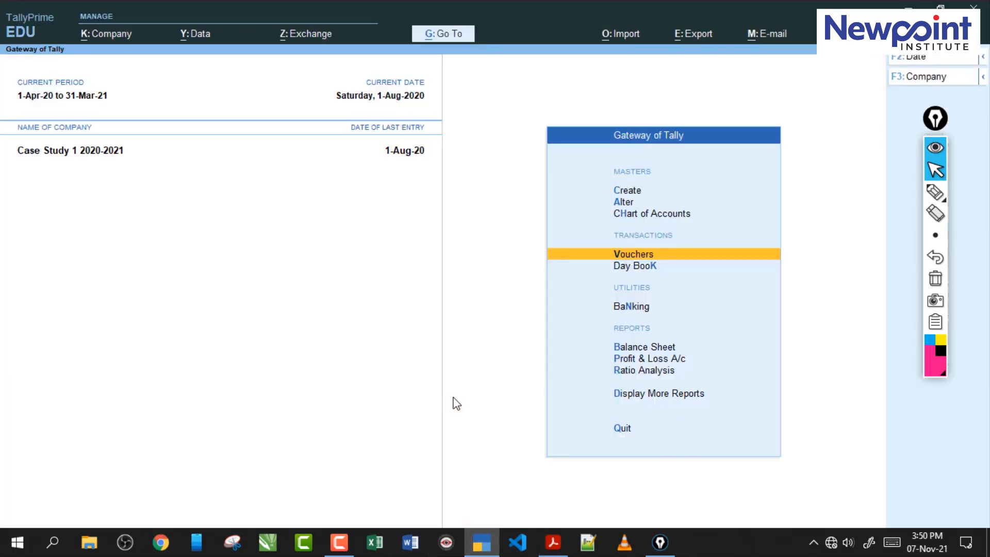
key("d")
key("Return")
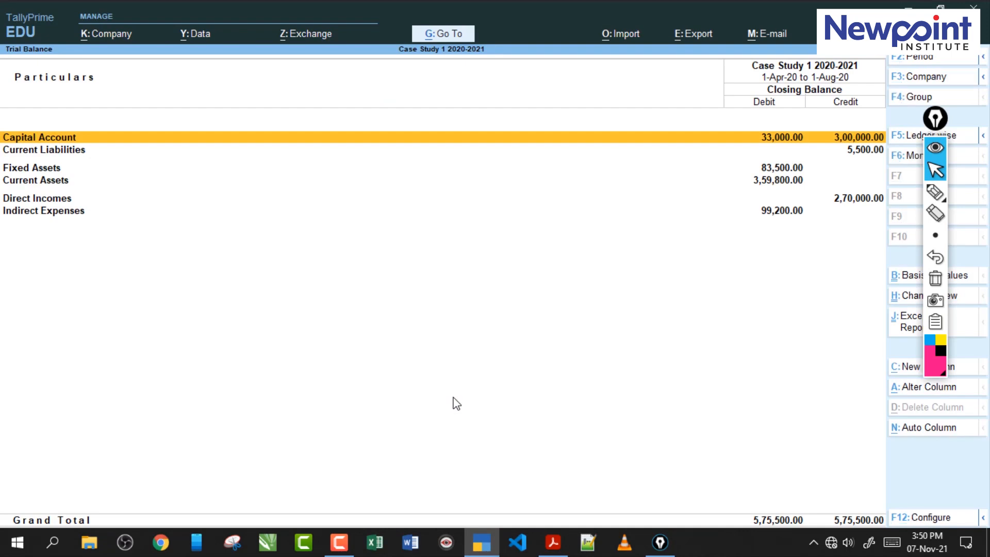
key("Escape")
key("Escape")
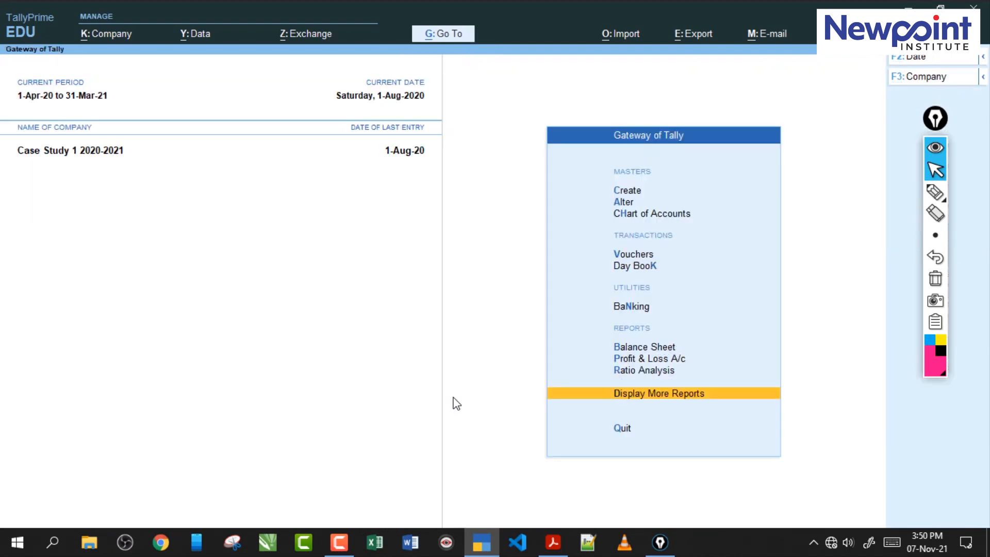
- Mark the Masters, Transactions and Display More Reports entries of the Gateway of Tally with the pen, and clear the marks
key("Up")
key("Up")
key("Up")
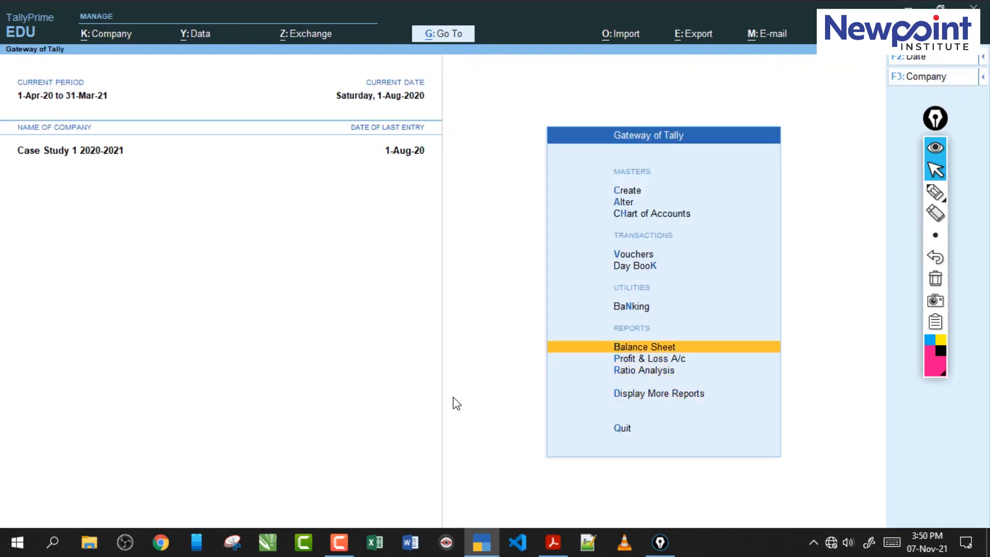
left_click(936, 192)
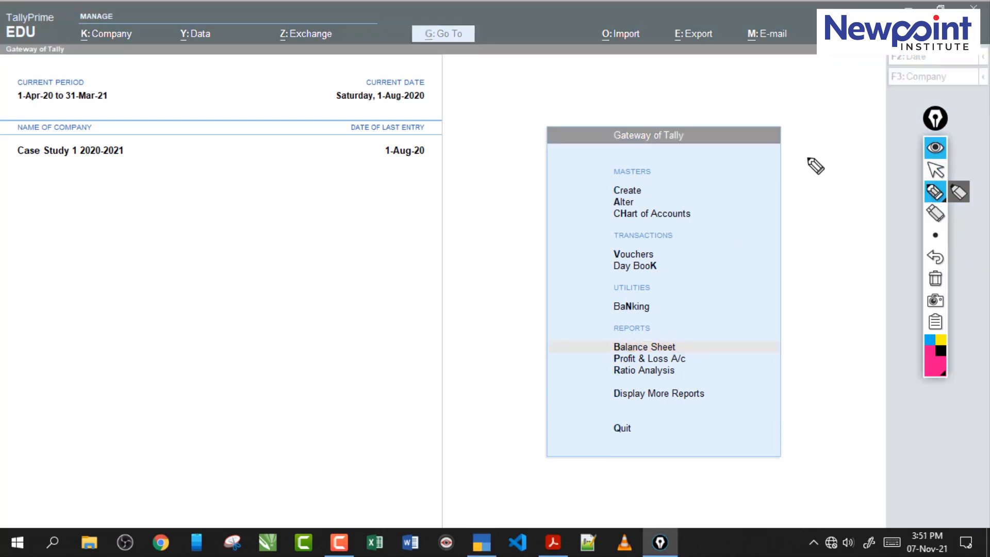
mouse_move(645, 190)
left_mouse_down()
mouse_move(680, 187)
mouse_move(671, 199)
mouse_move(727, 213)
left_mouse_up()
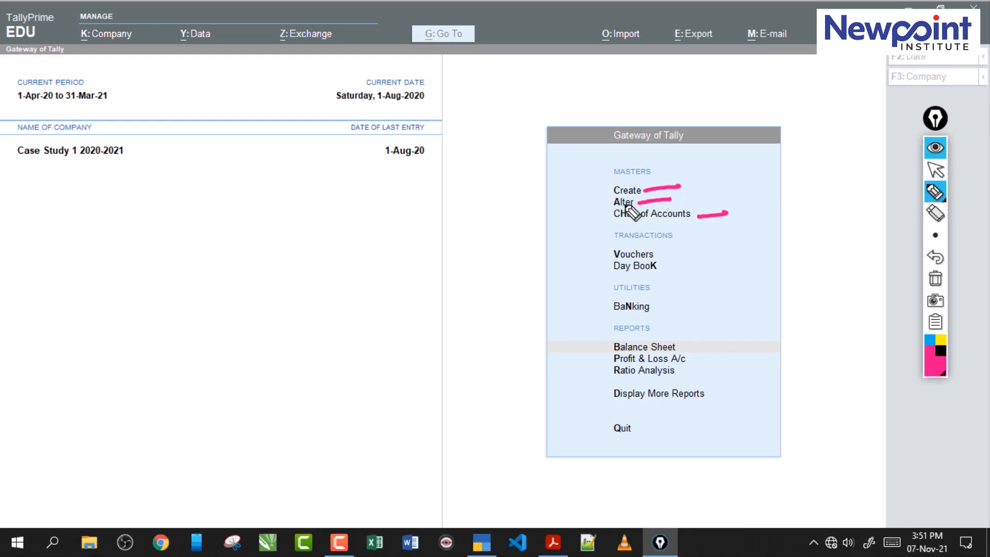
mouse_move(592, 198)
left_mouse_down()
mouse_move(609, 195)
mouse_move(612, 219)
left_mouse_up()
left_click_drag(592, 261, 679, 270)
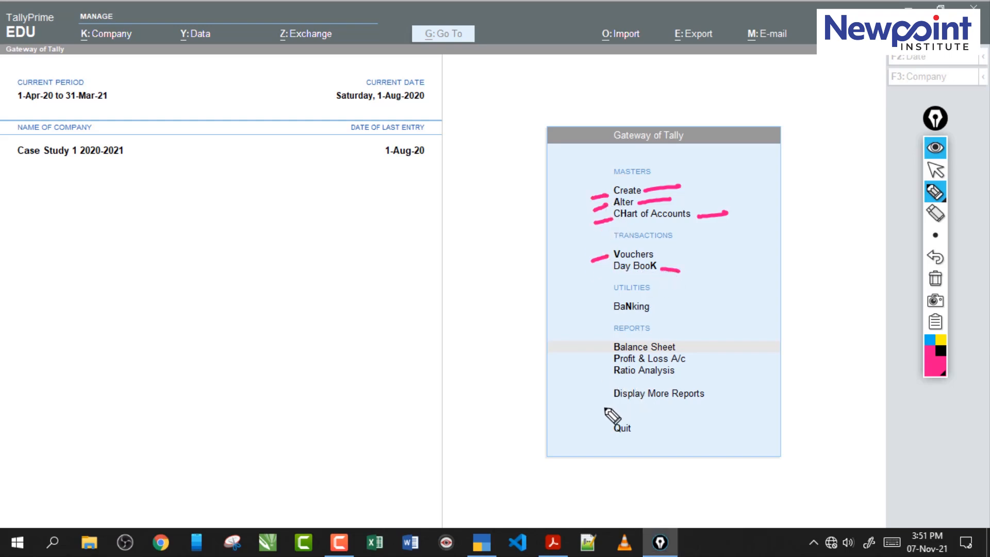
left_click_drag(592, 402, 609, 398)
left_click(936, 278)
mouse_move(944, 216)
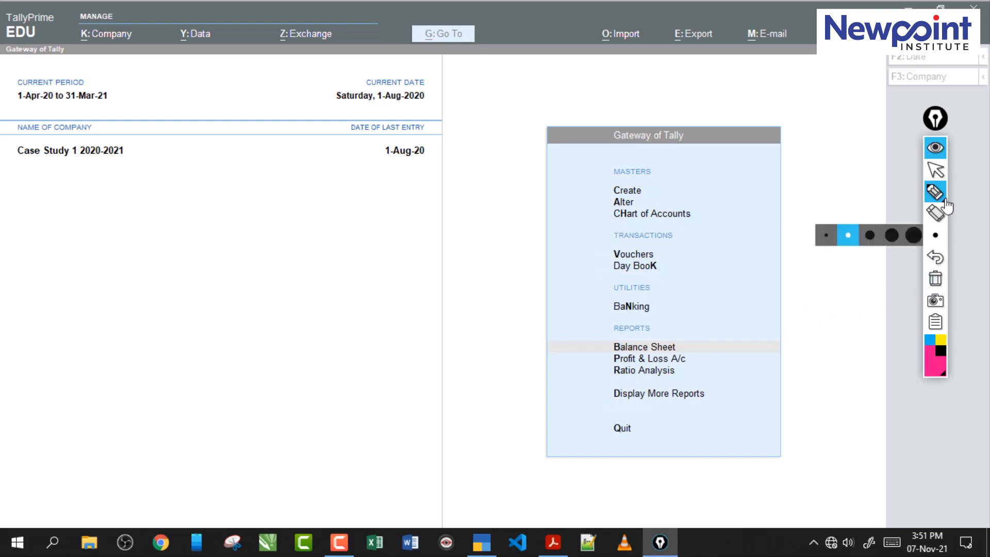
left_click(936, 169)
- View the Trial Balance again through Display More Reports and go back to the Gateway of Tally
key("d")
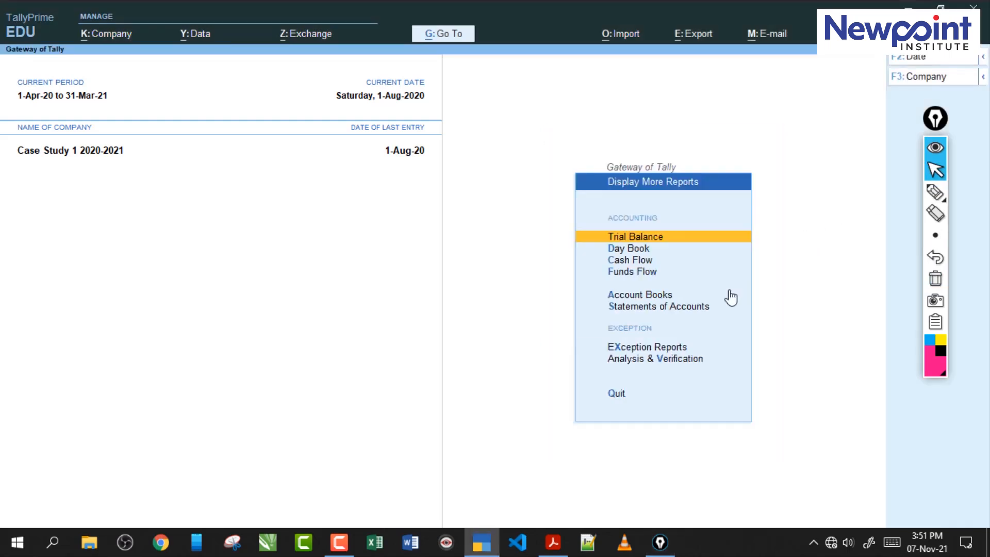
left_click(640, 240)
key("Escape")
key("Escape")
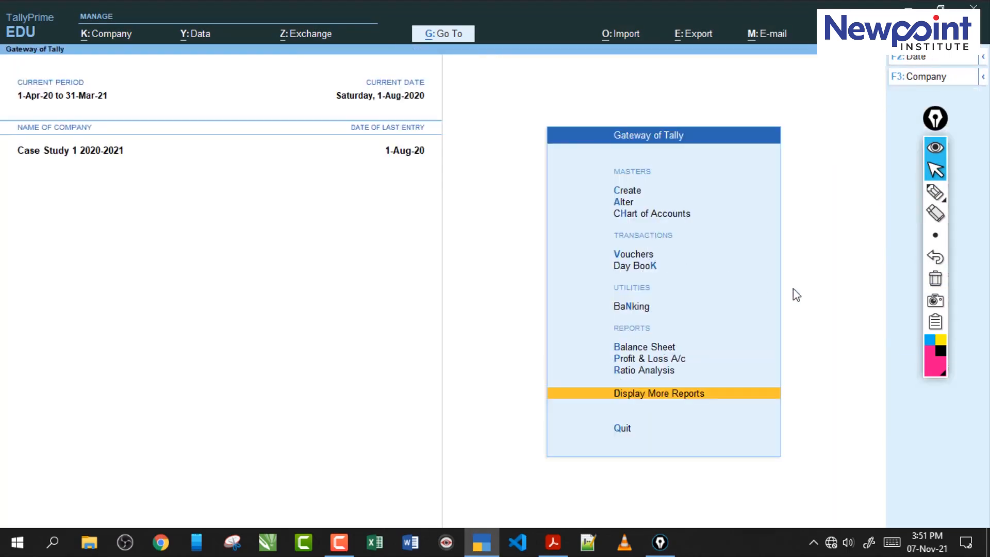
key("Escape")
key("Escape")
- Show the Trial Balance in detailed form and go through its groups and ledgers down to Sundry Debtors
key("d")
key("t")
key("alt+F5")
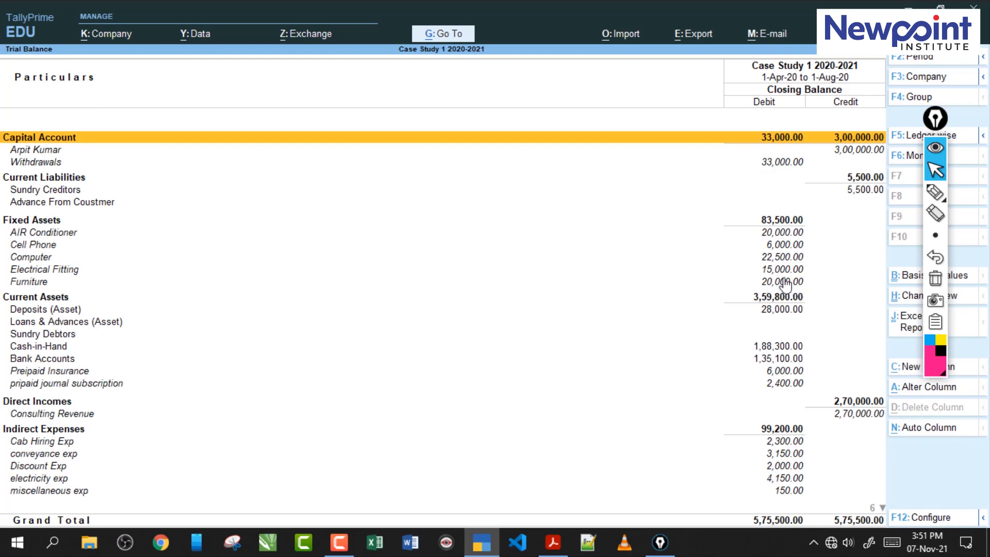
key("Down")
key("Down")
key("Down")
key("Down")
key("Down")
key("Down")
key("Down")
key("Down")
key("Down")
key("Down")
key("Down")
key("Down")
key("Down")
key("Down")
key("Down")
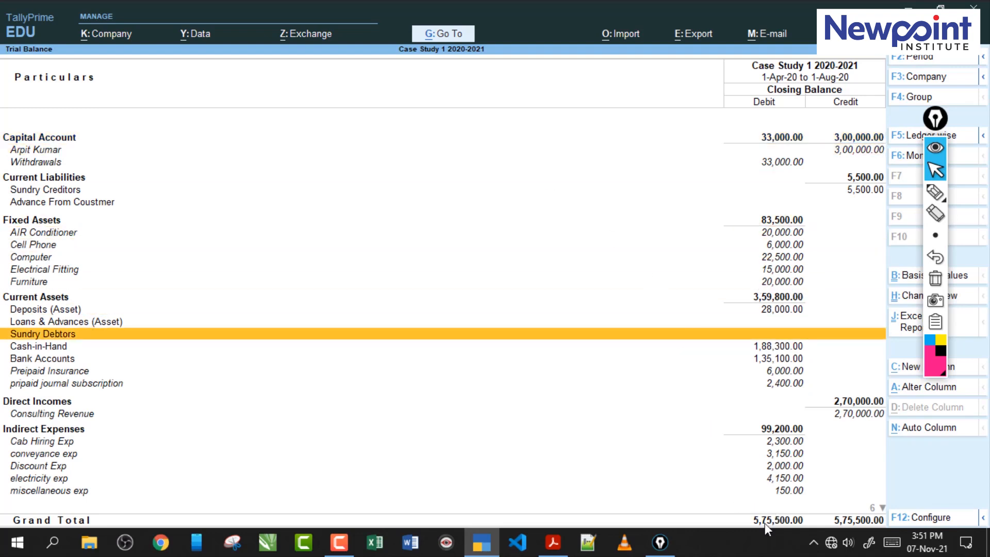
- Compare the detailed Trial Balance in TallyPrime with the one in the exercise PDF, including group balances and grand total
left_click(553, 542)
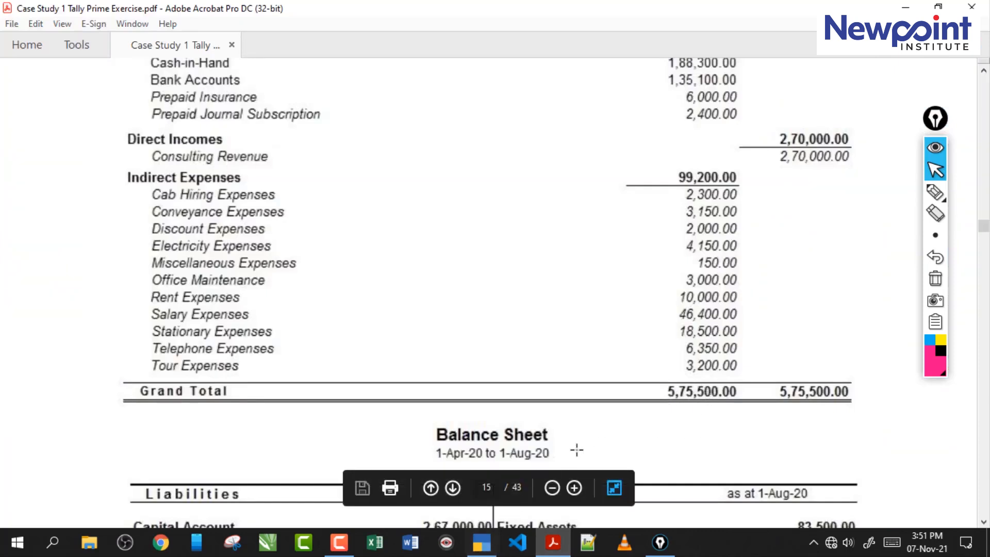
left_click(481, 542)
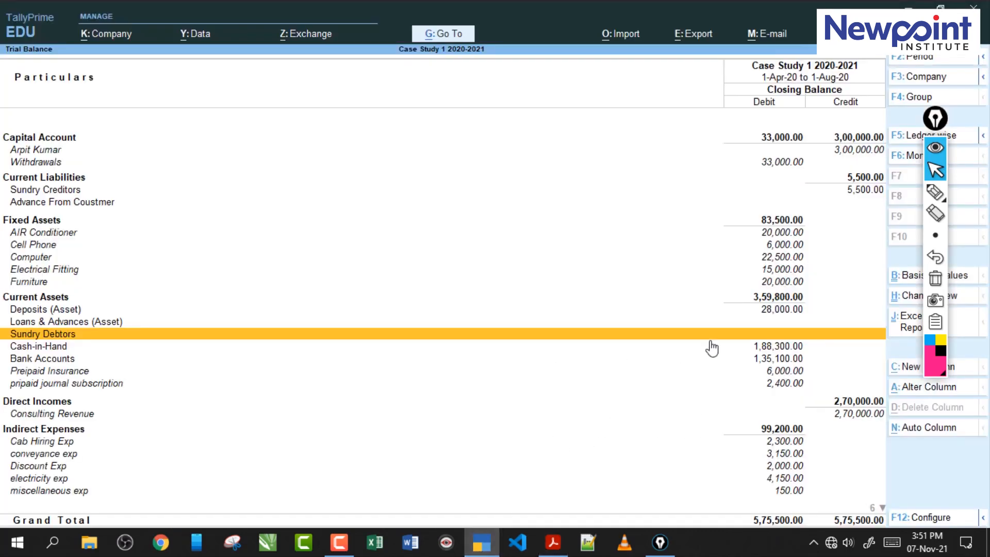
left_click(553, 542)
key("alt+Tab")
left_click(552, 542)
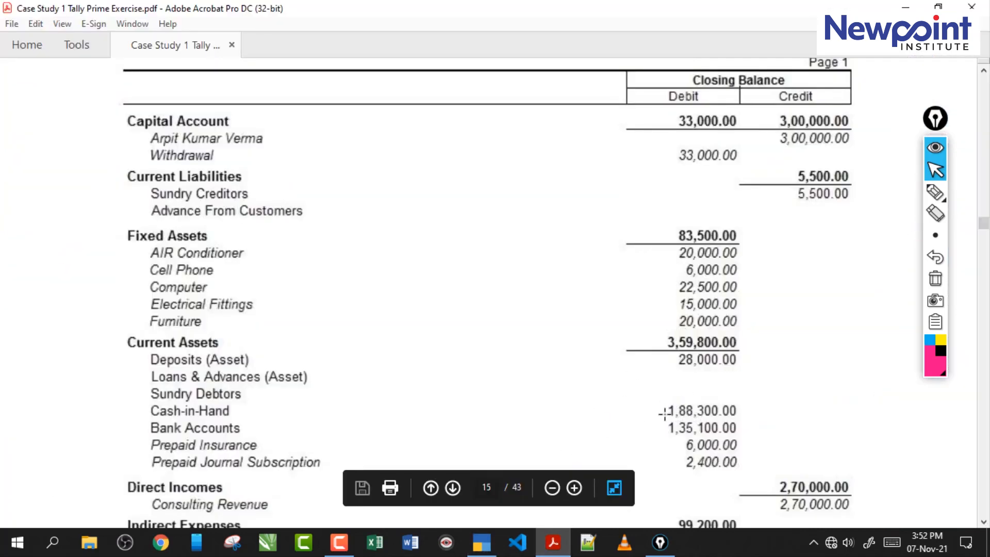
key("alt+Tab")
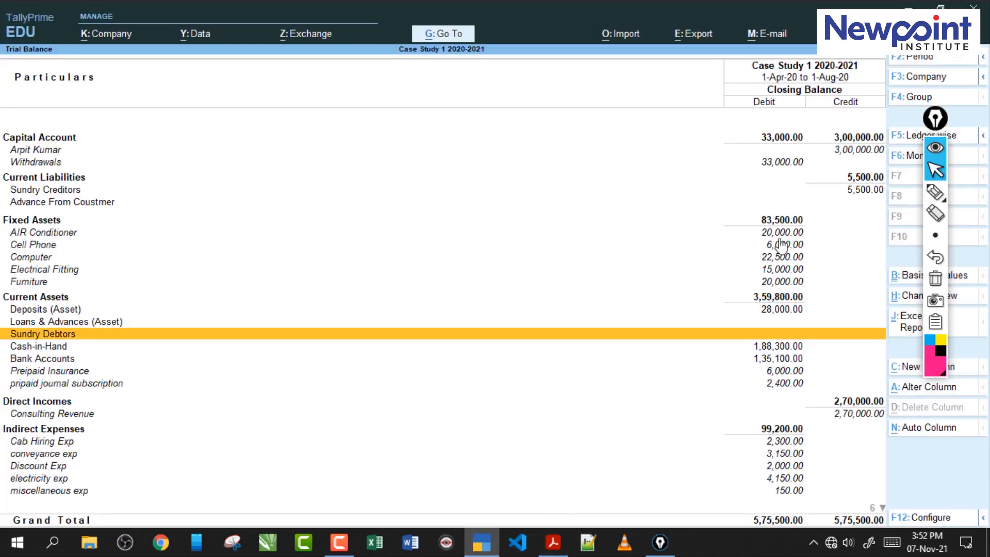
left_click(768, 222)
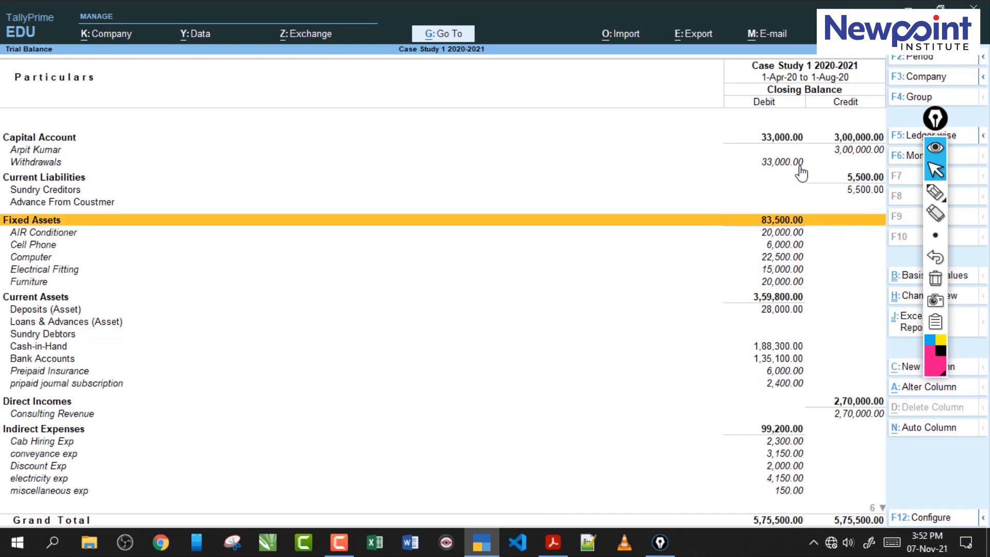
left_click(553, 543)
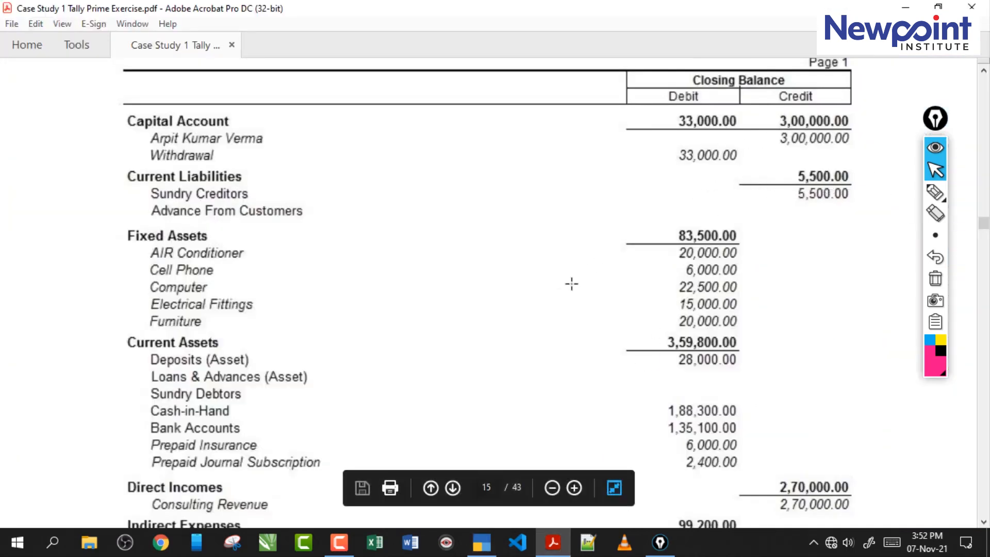
scroll(572, 275, "down", 5)
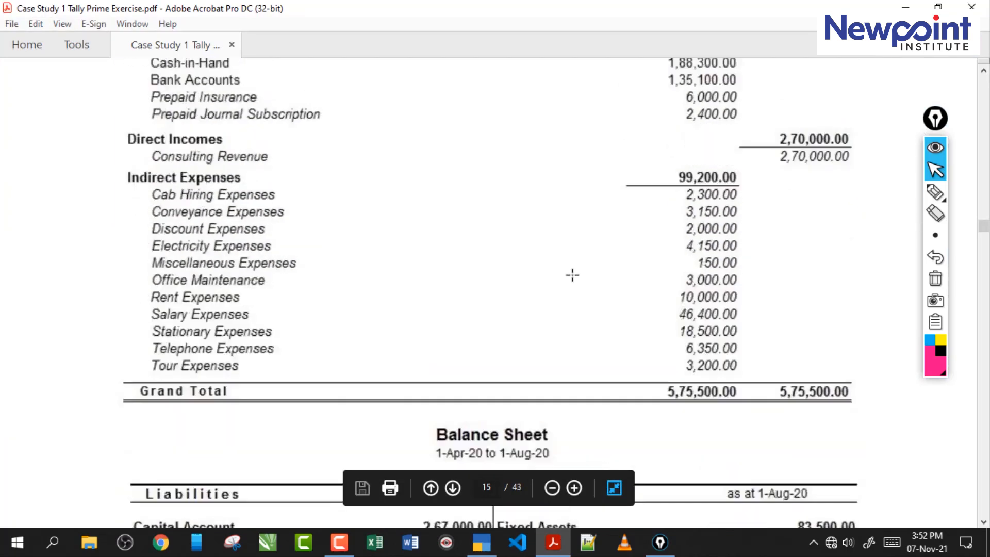